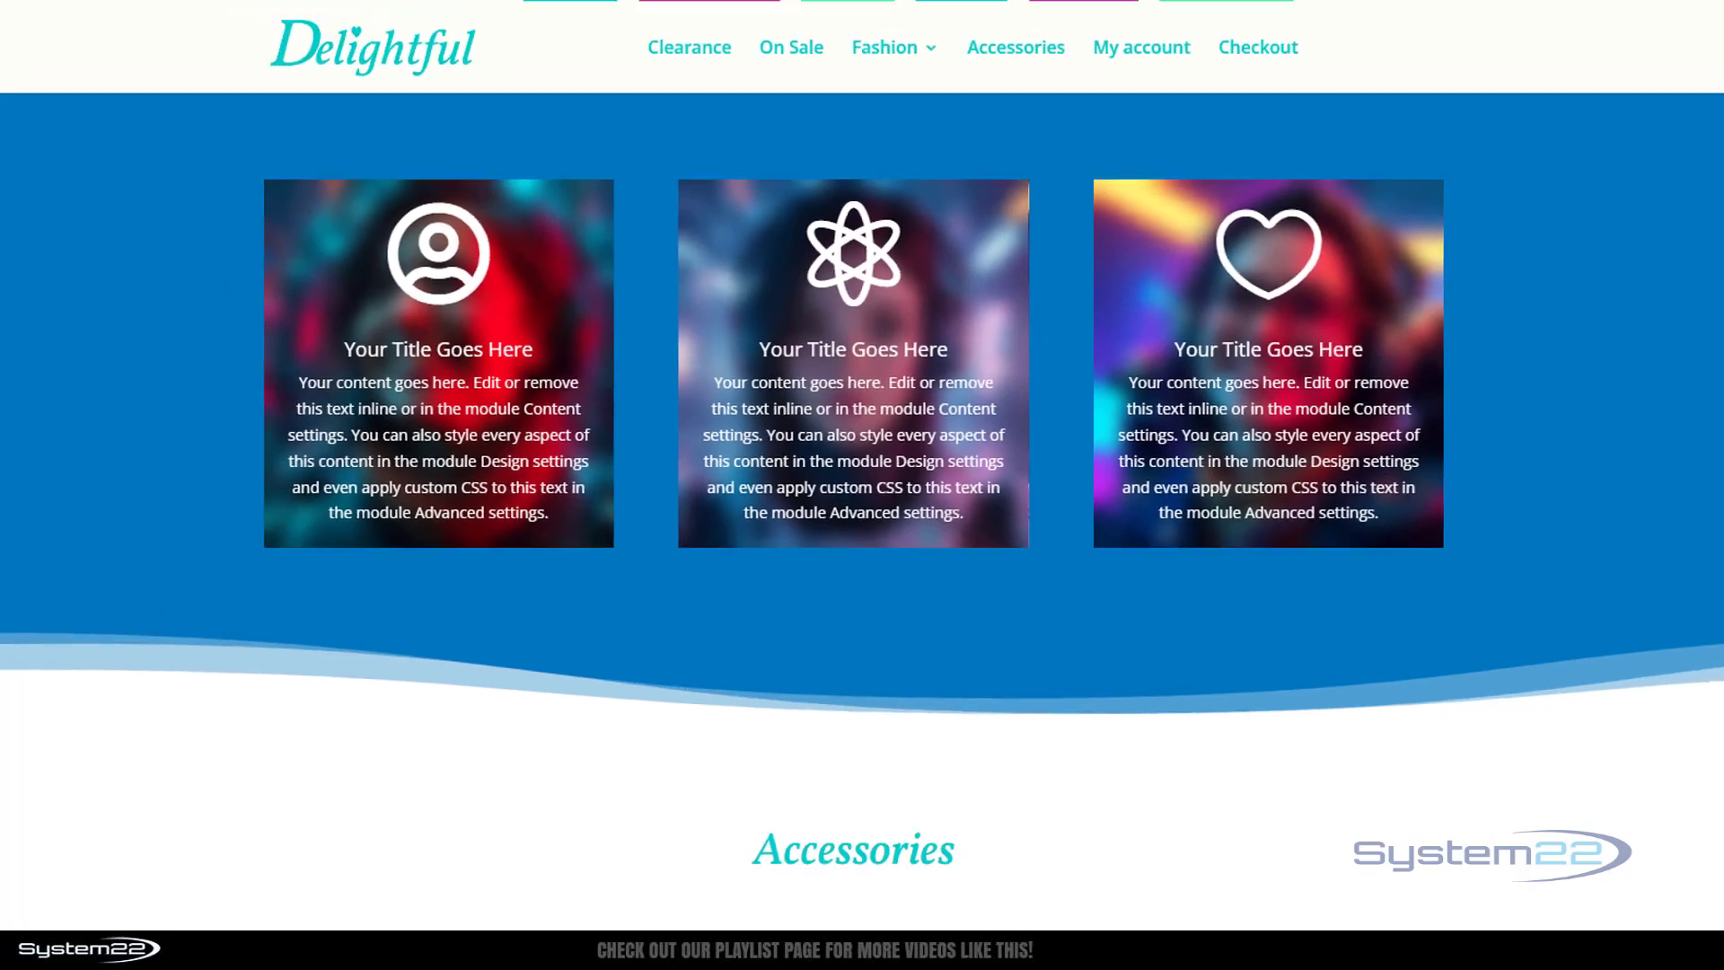
Delete the existing row of three blurb cards from the blue section.
click(446, 90)
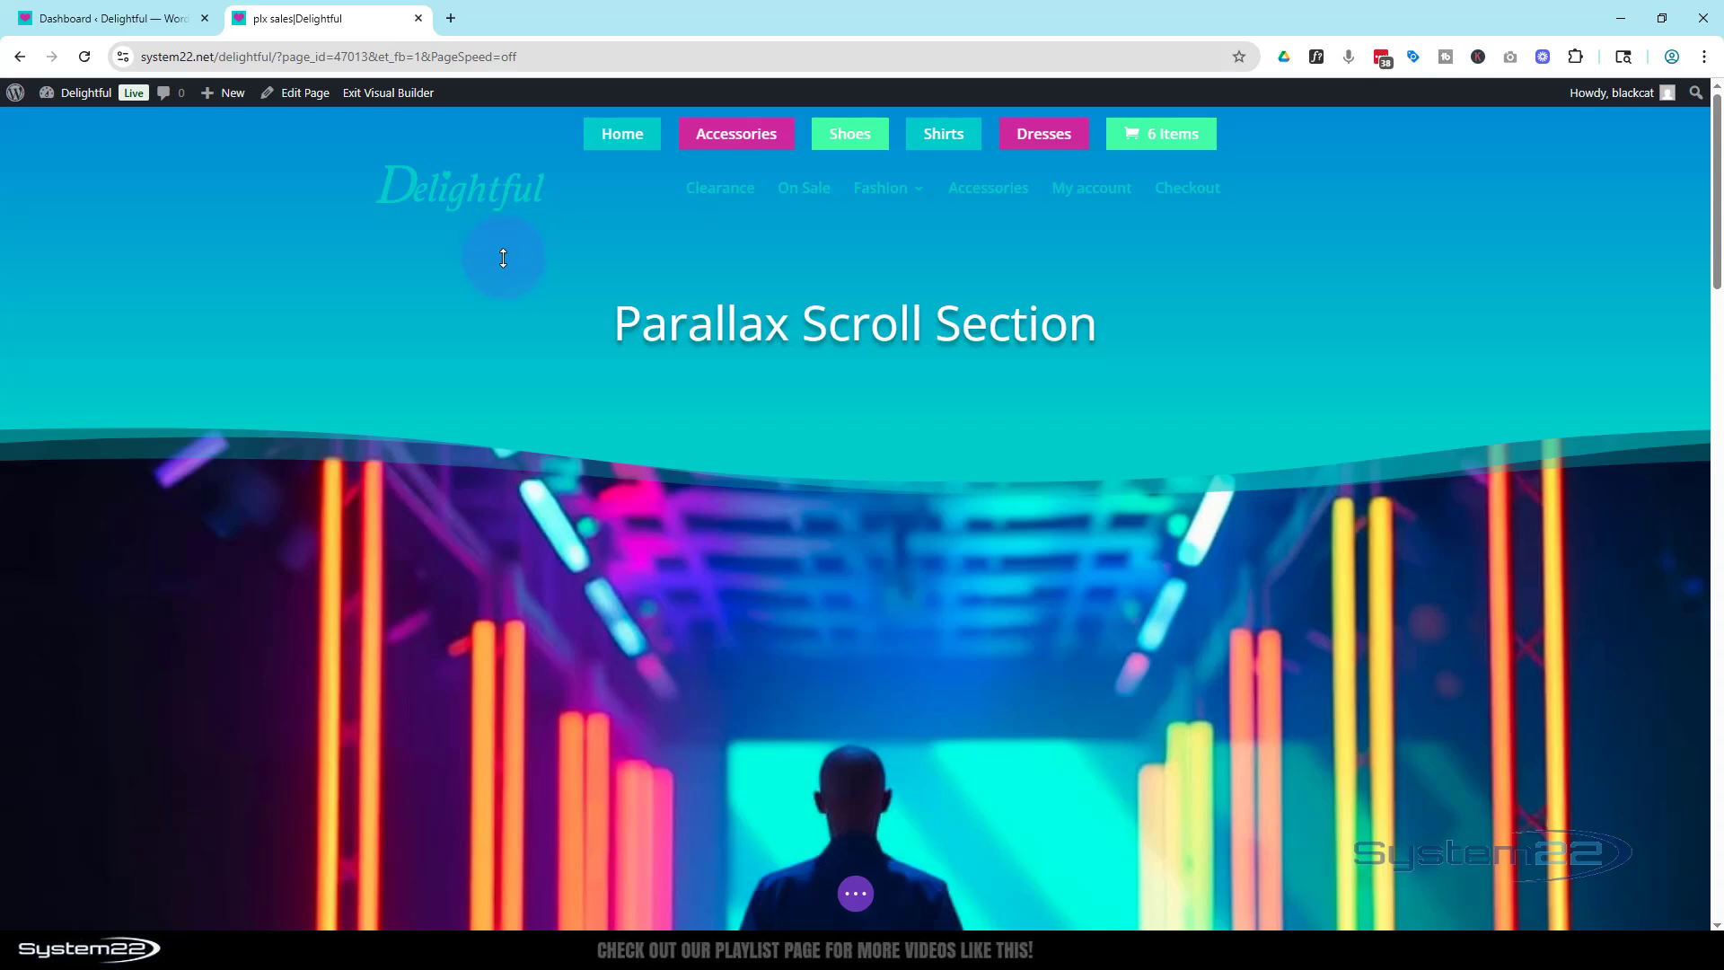
scroll(504, 258, down, 2)
scroll(504, 258, down, 10)
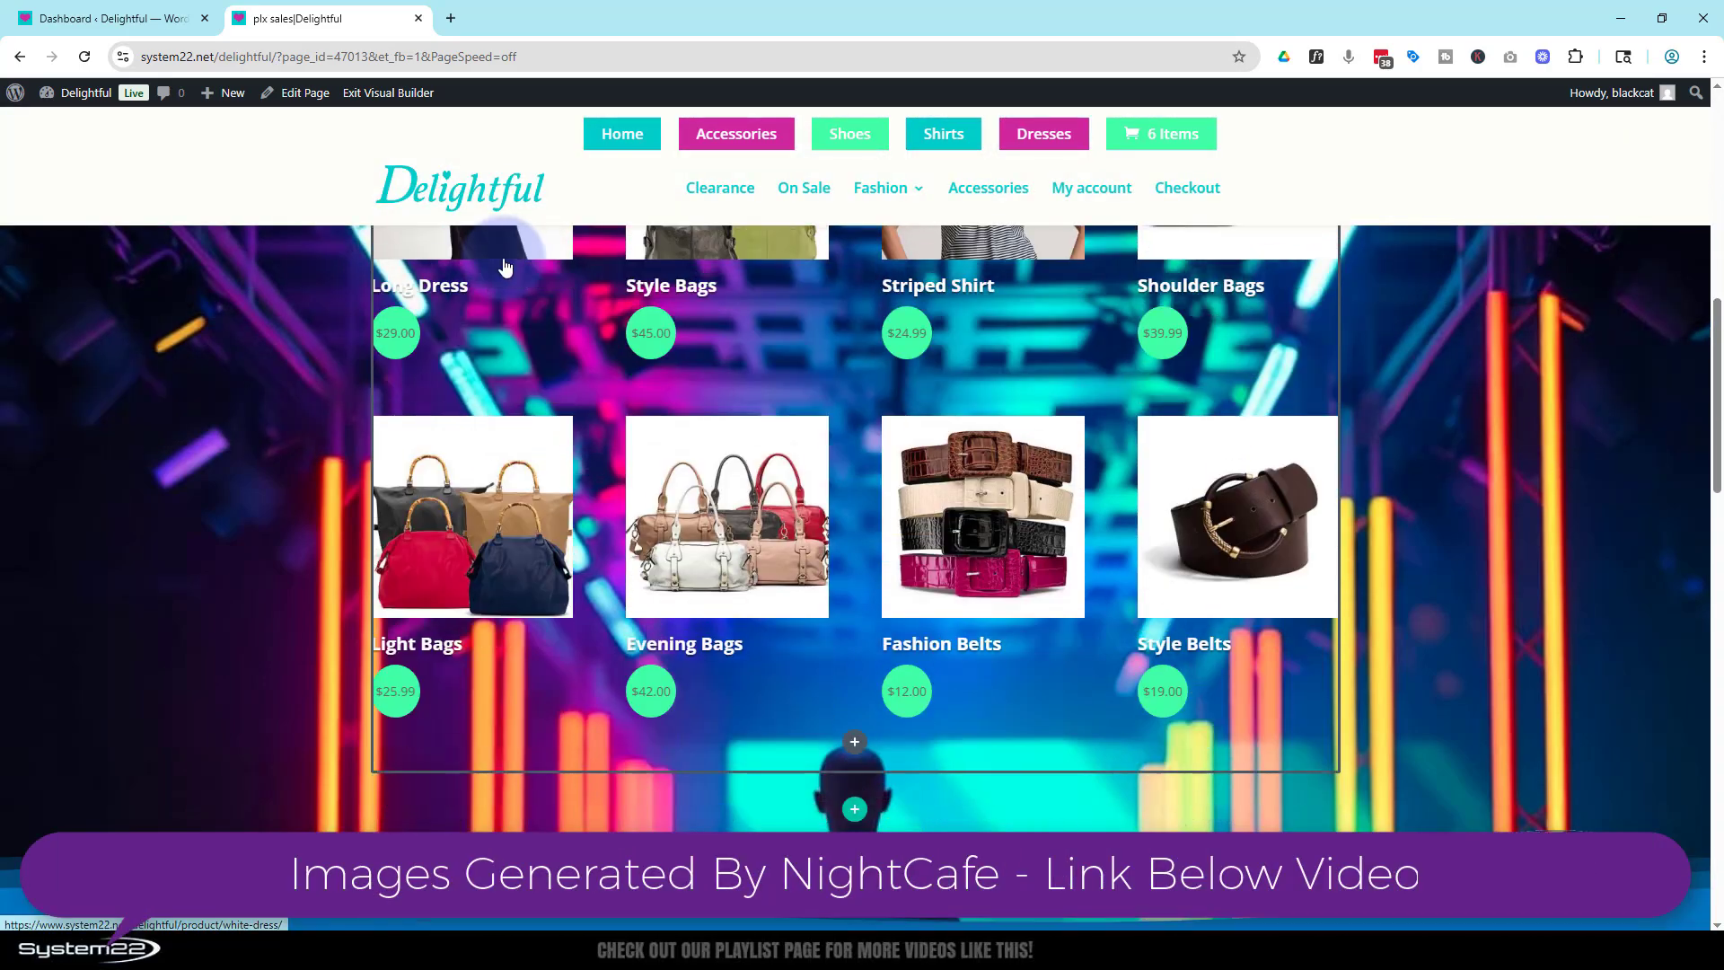
scroll(505, 265, down, 5)
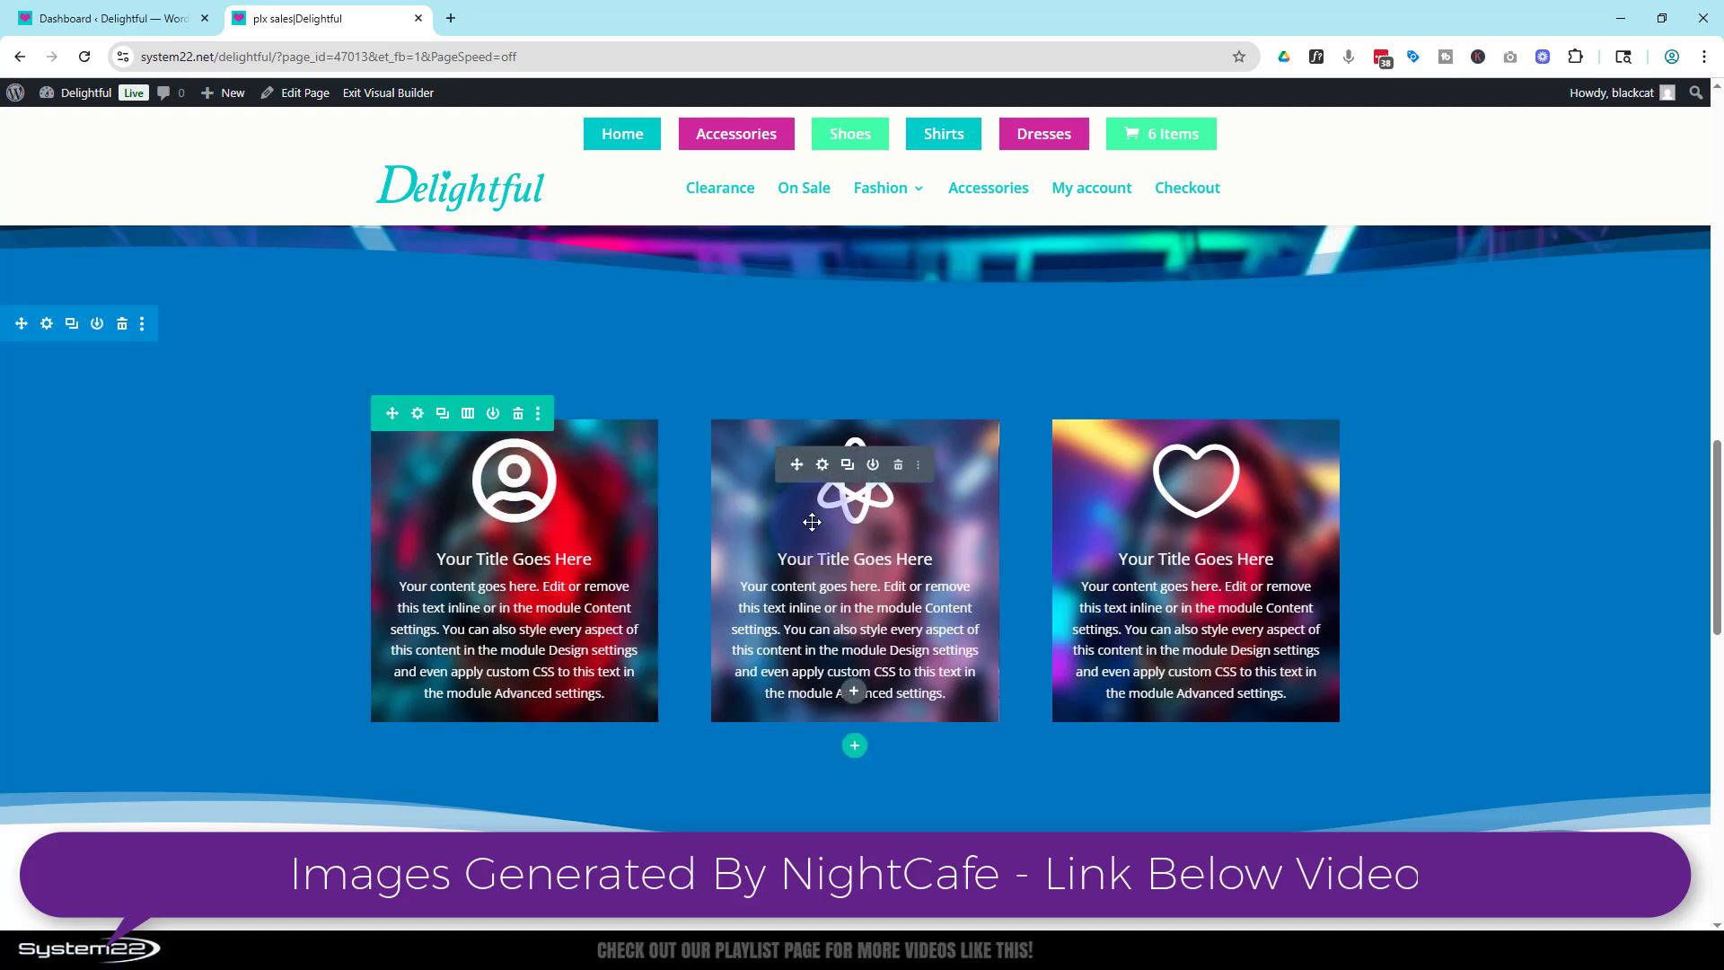
click(518, 415)
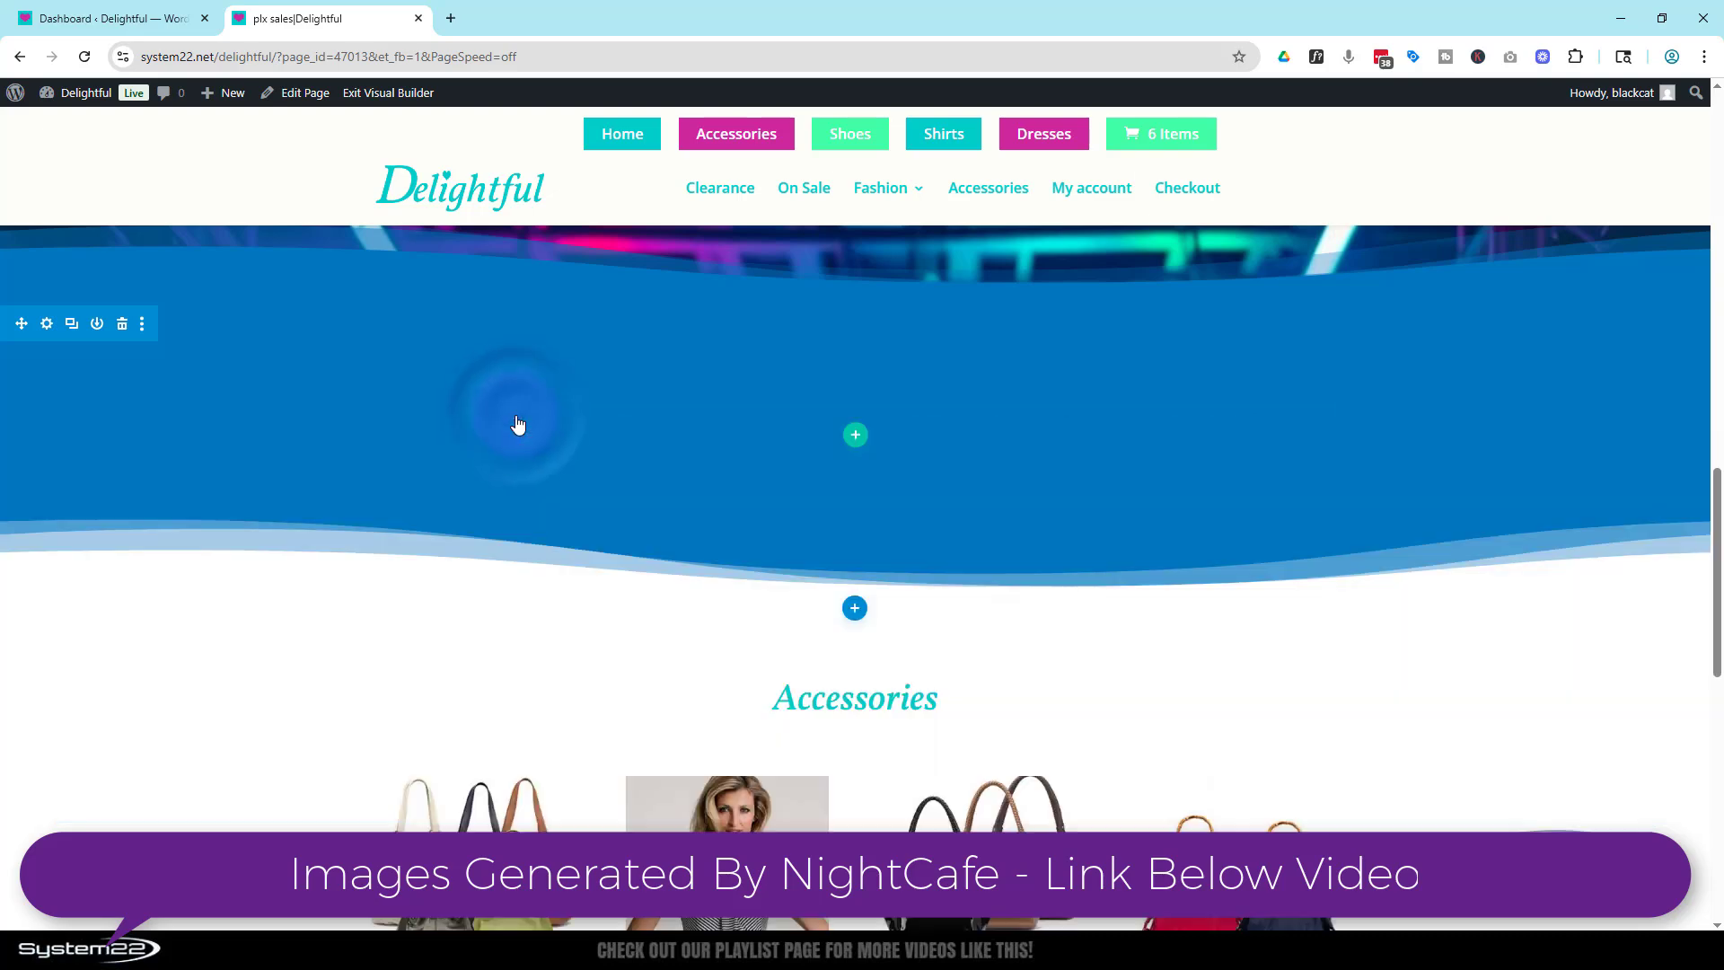
Insert a new three-column row in the empty section and add a Blurb module to its first column.
click(853, 437)
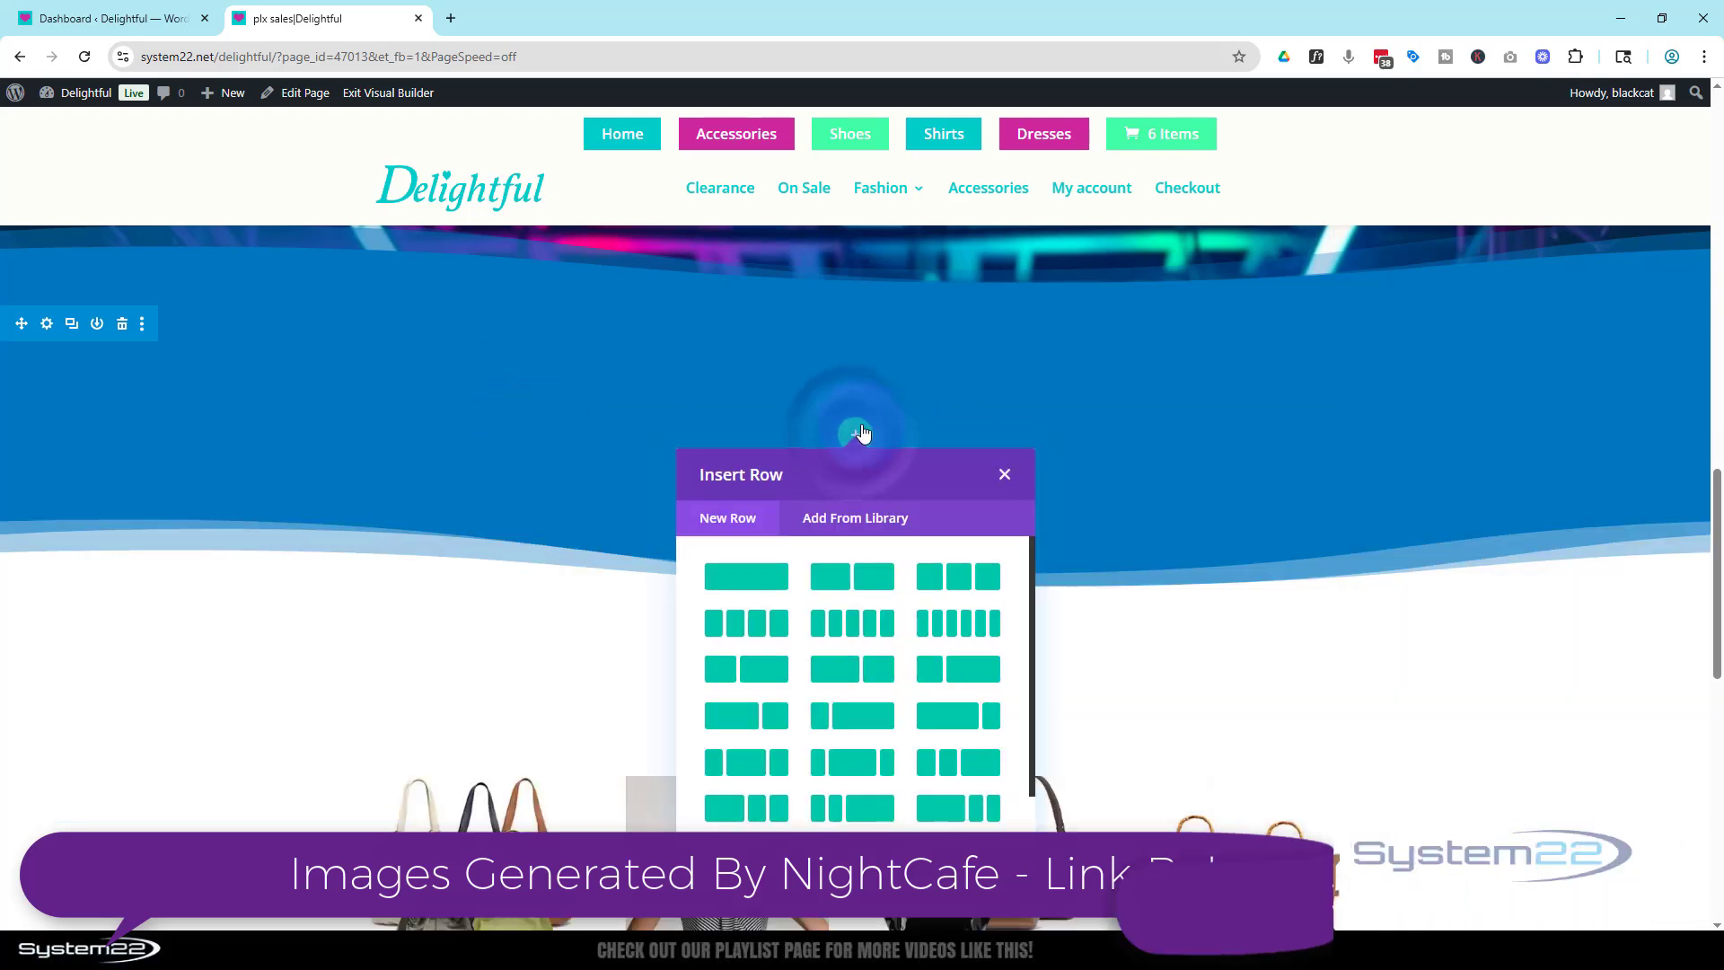
click(947, 582)
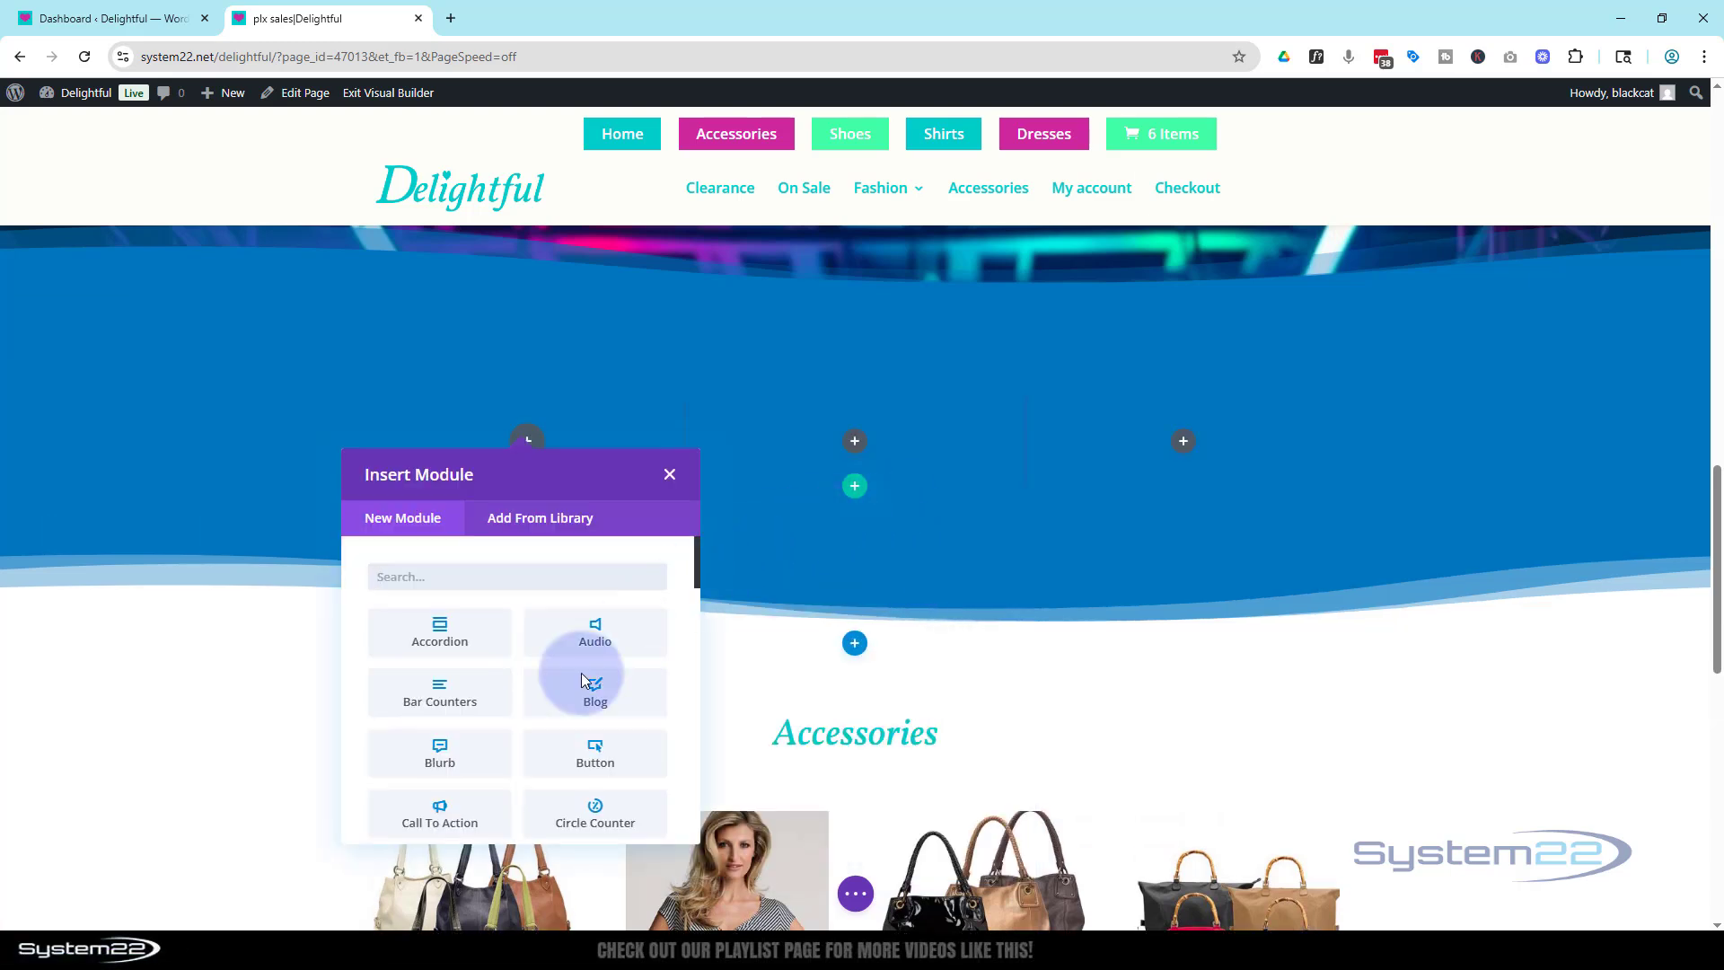
click(441, 773)
click(1148, 526)
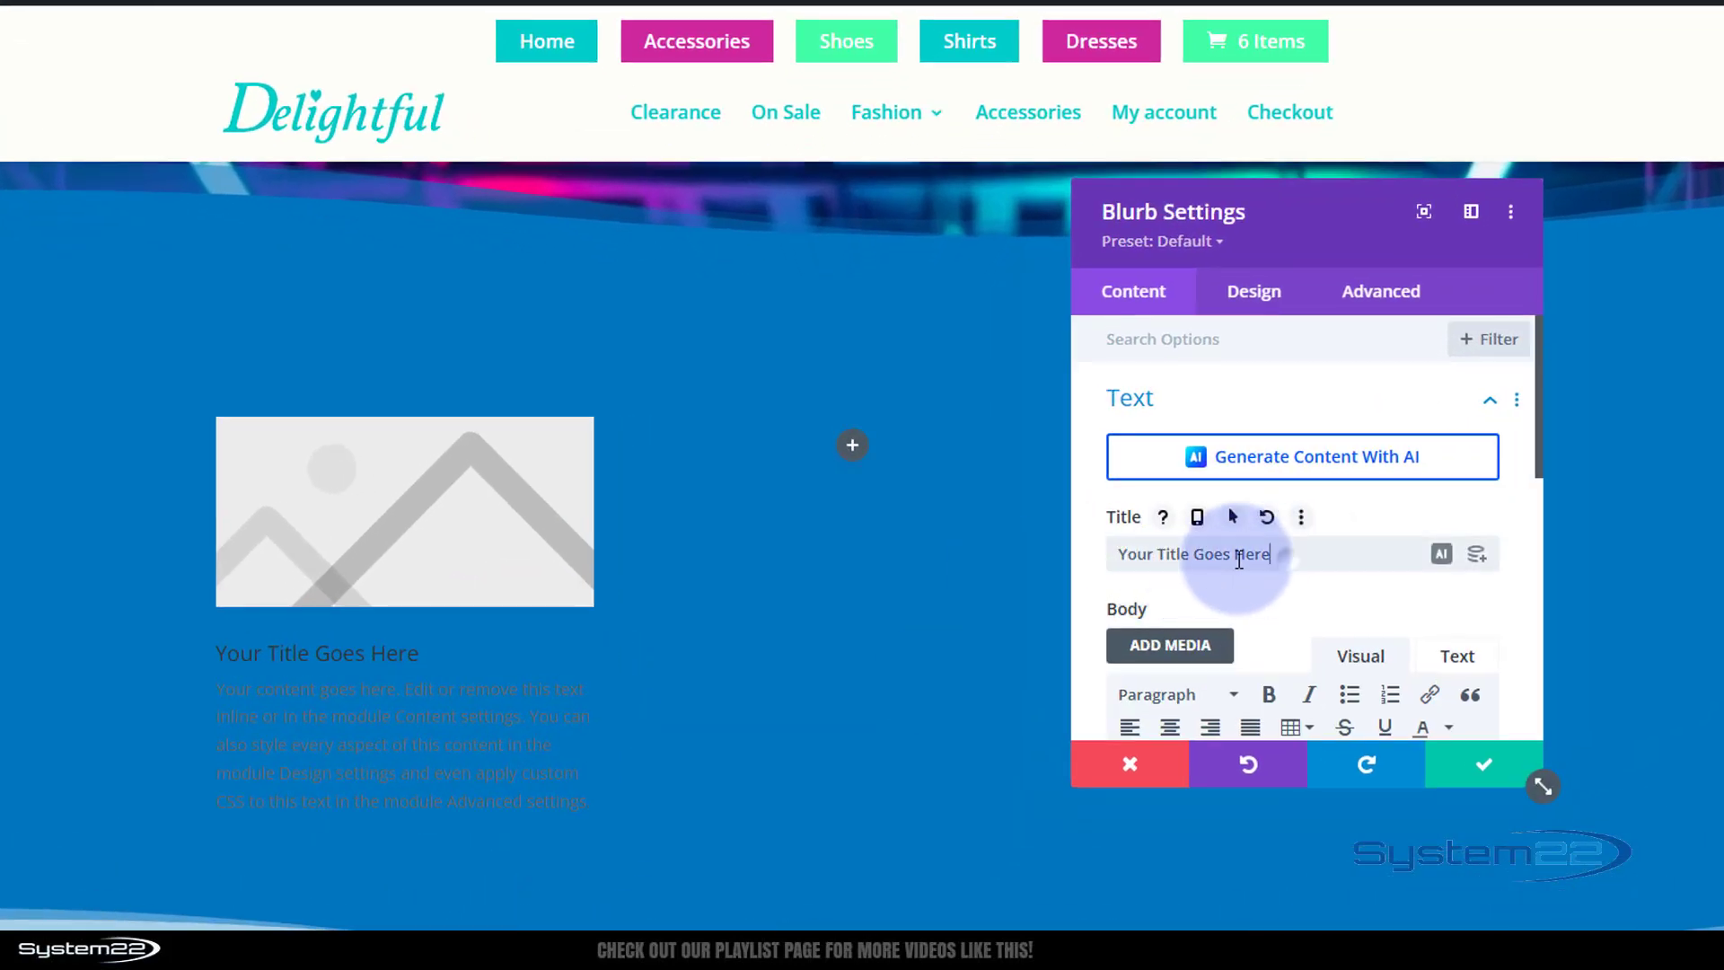
drag(1239, 558, 1129, 562)
scroll(1257, 583, down, 2)
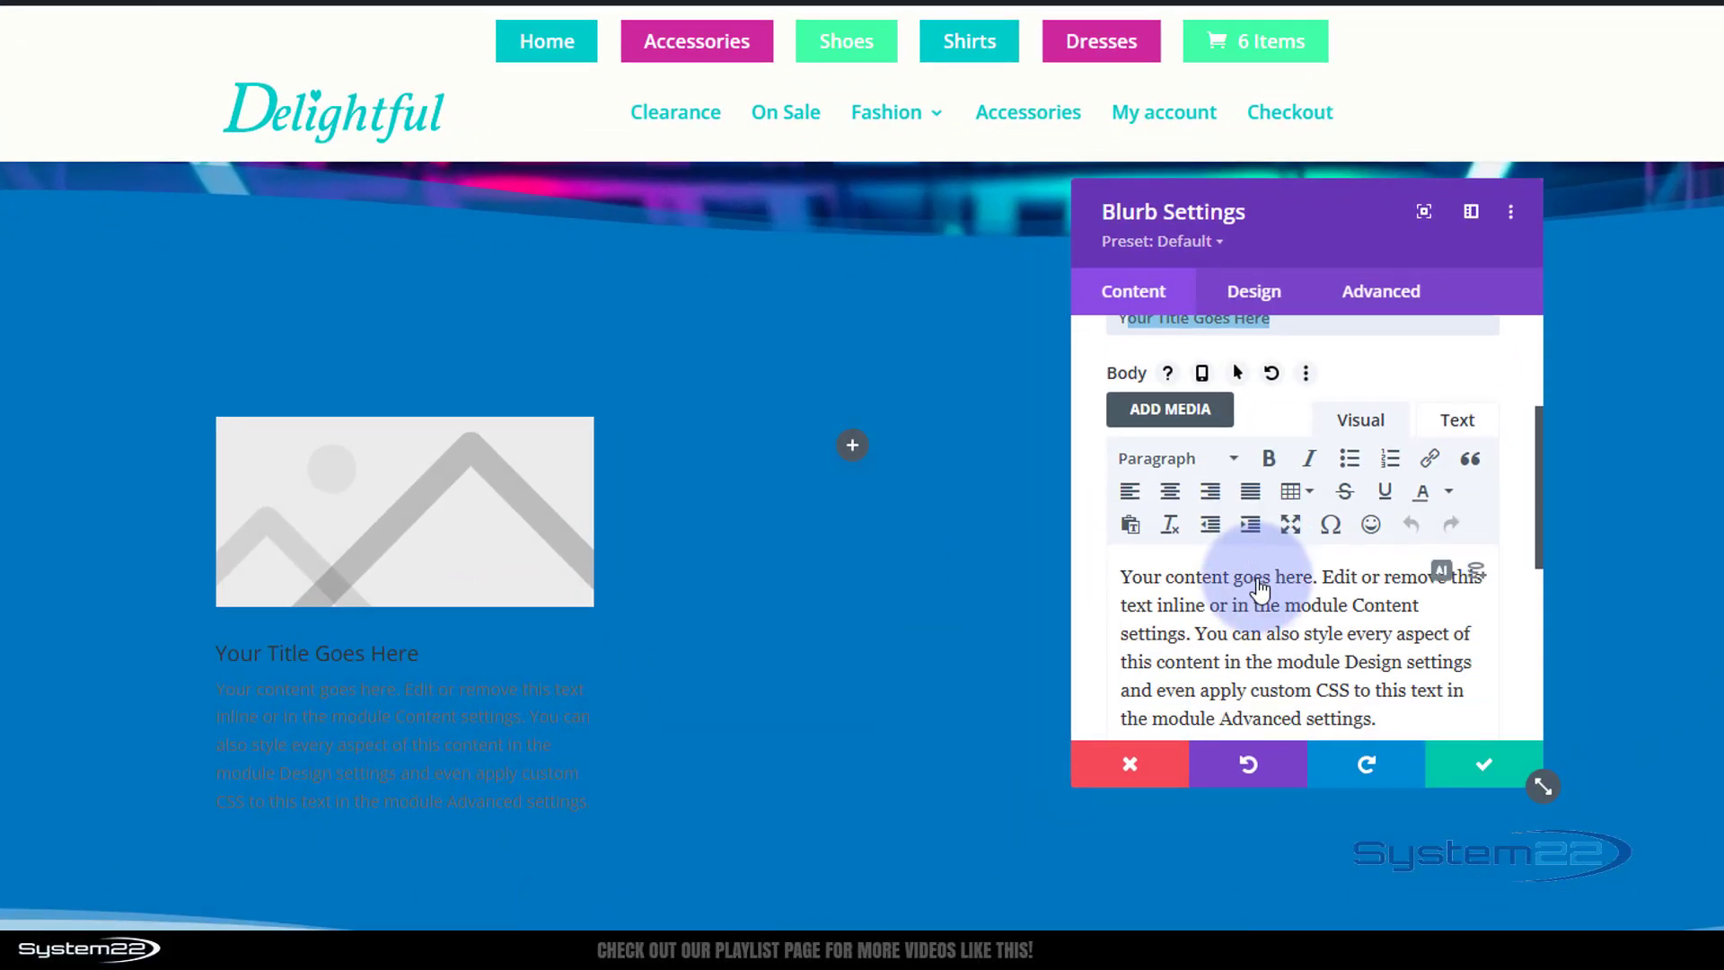
scroll(1260, 588, down, 3)
drag(1401, 611, 1118, 461)
scroll(1355, 596, down, 3)
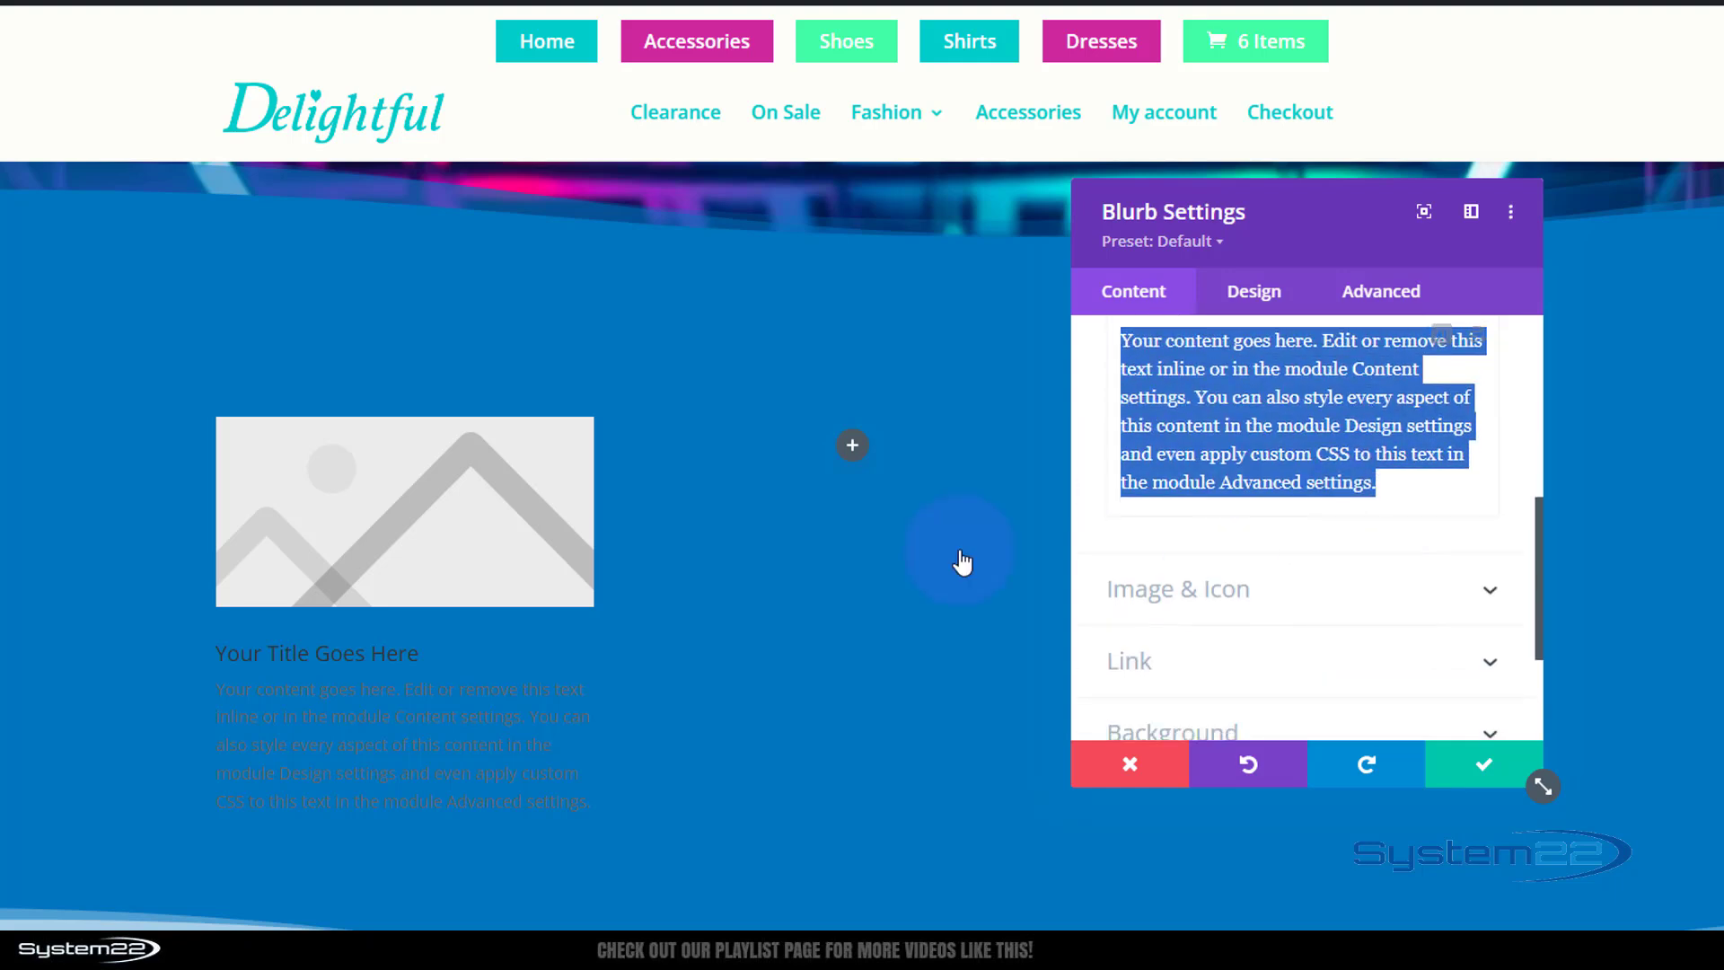
Turn on Use Icon for the blurb and choose the circled square icon.
click(1286, 596)
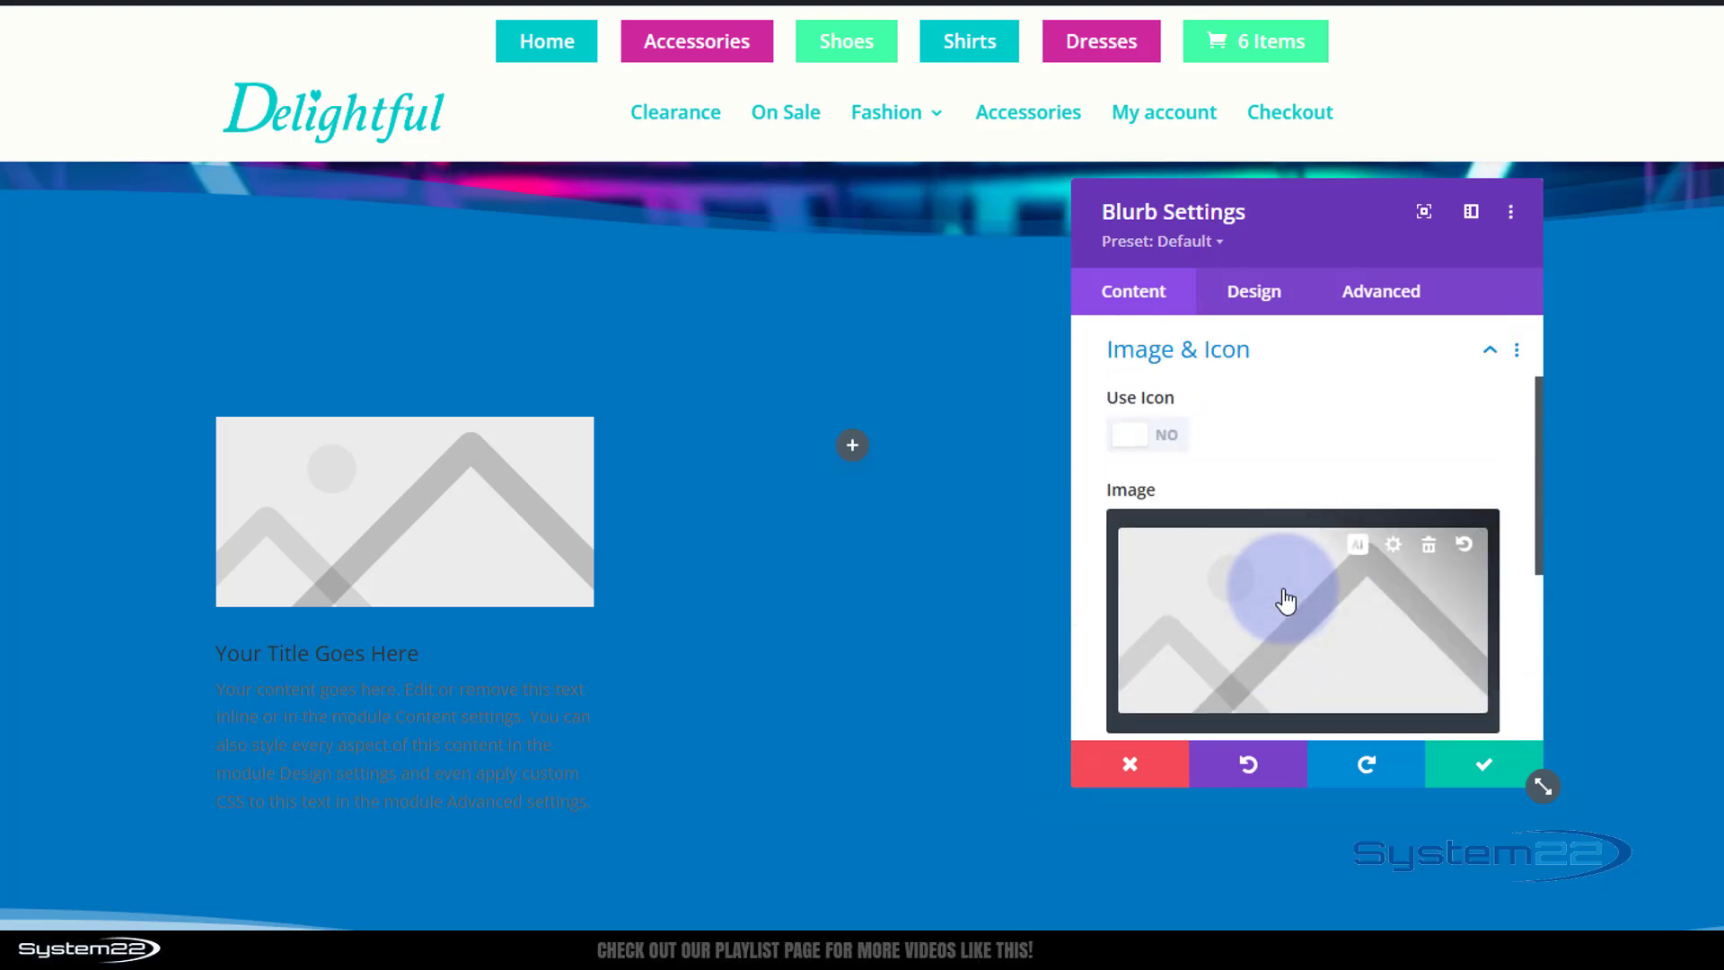
click(1166, 453)
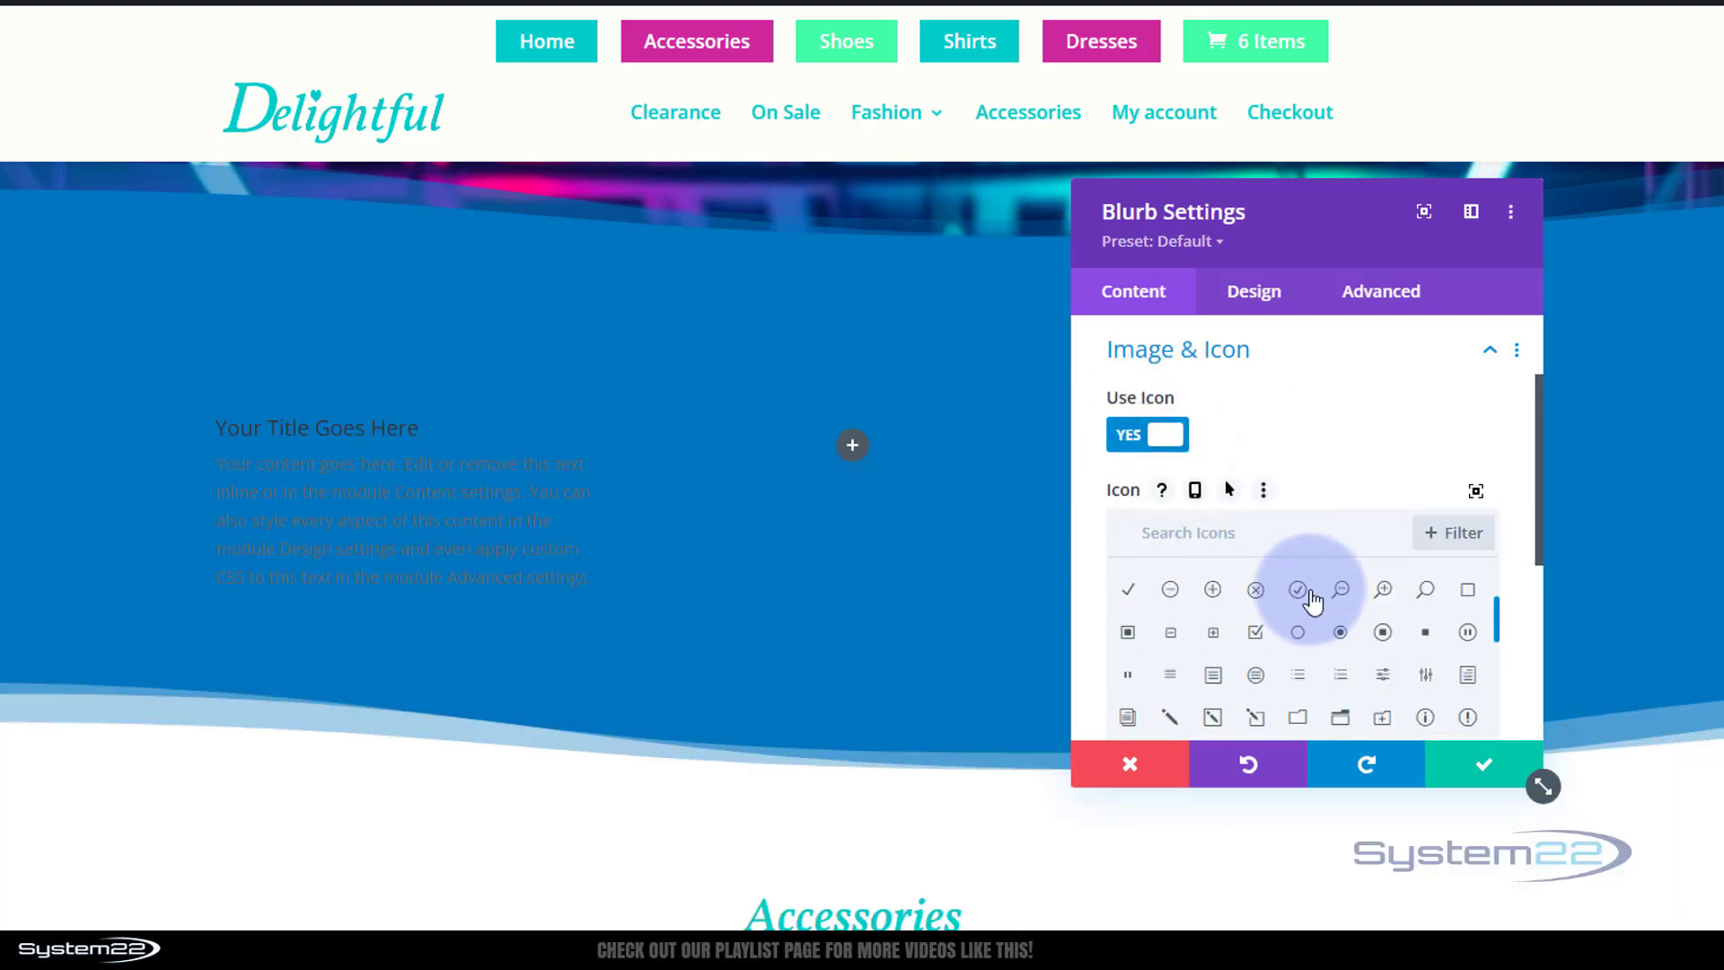
scroll(1312, 601, down, 1)
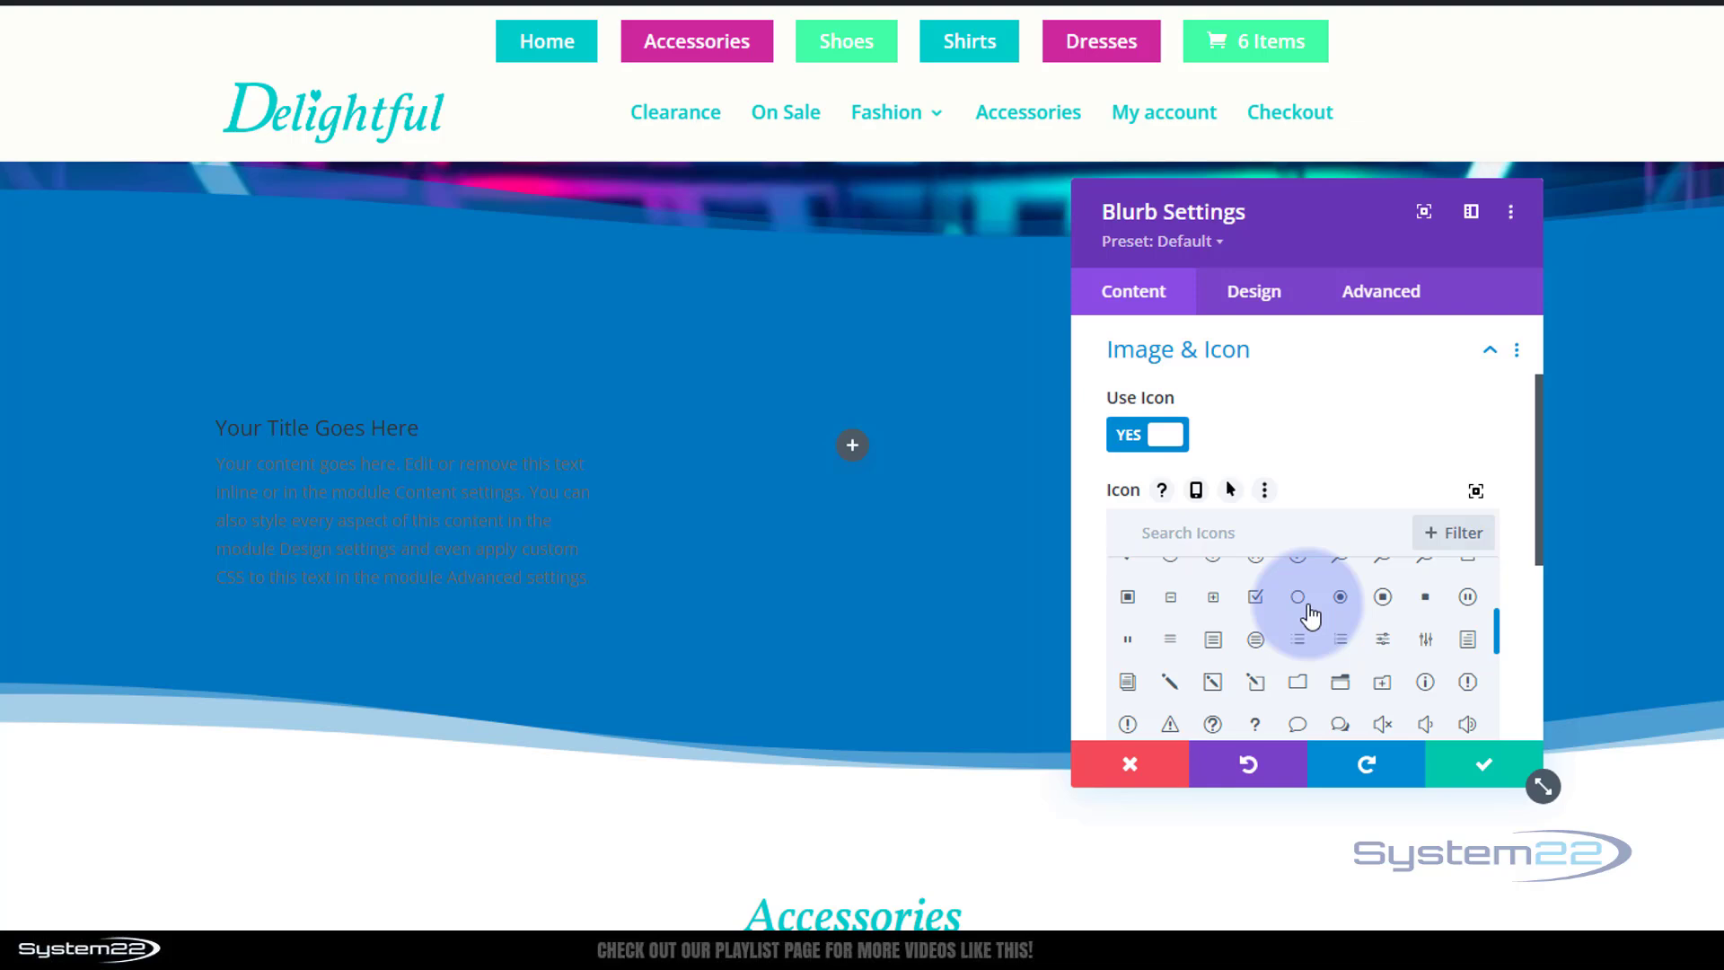
click(1383, 599)
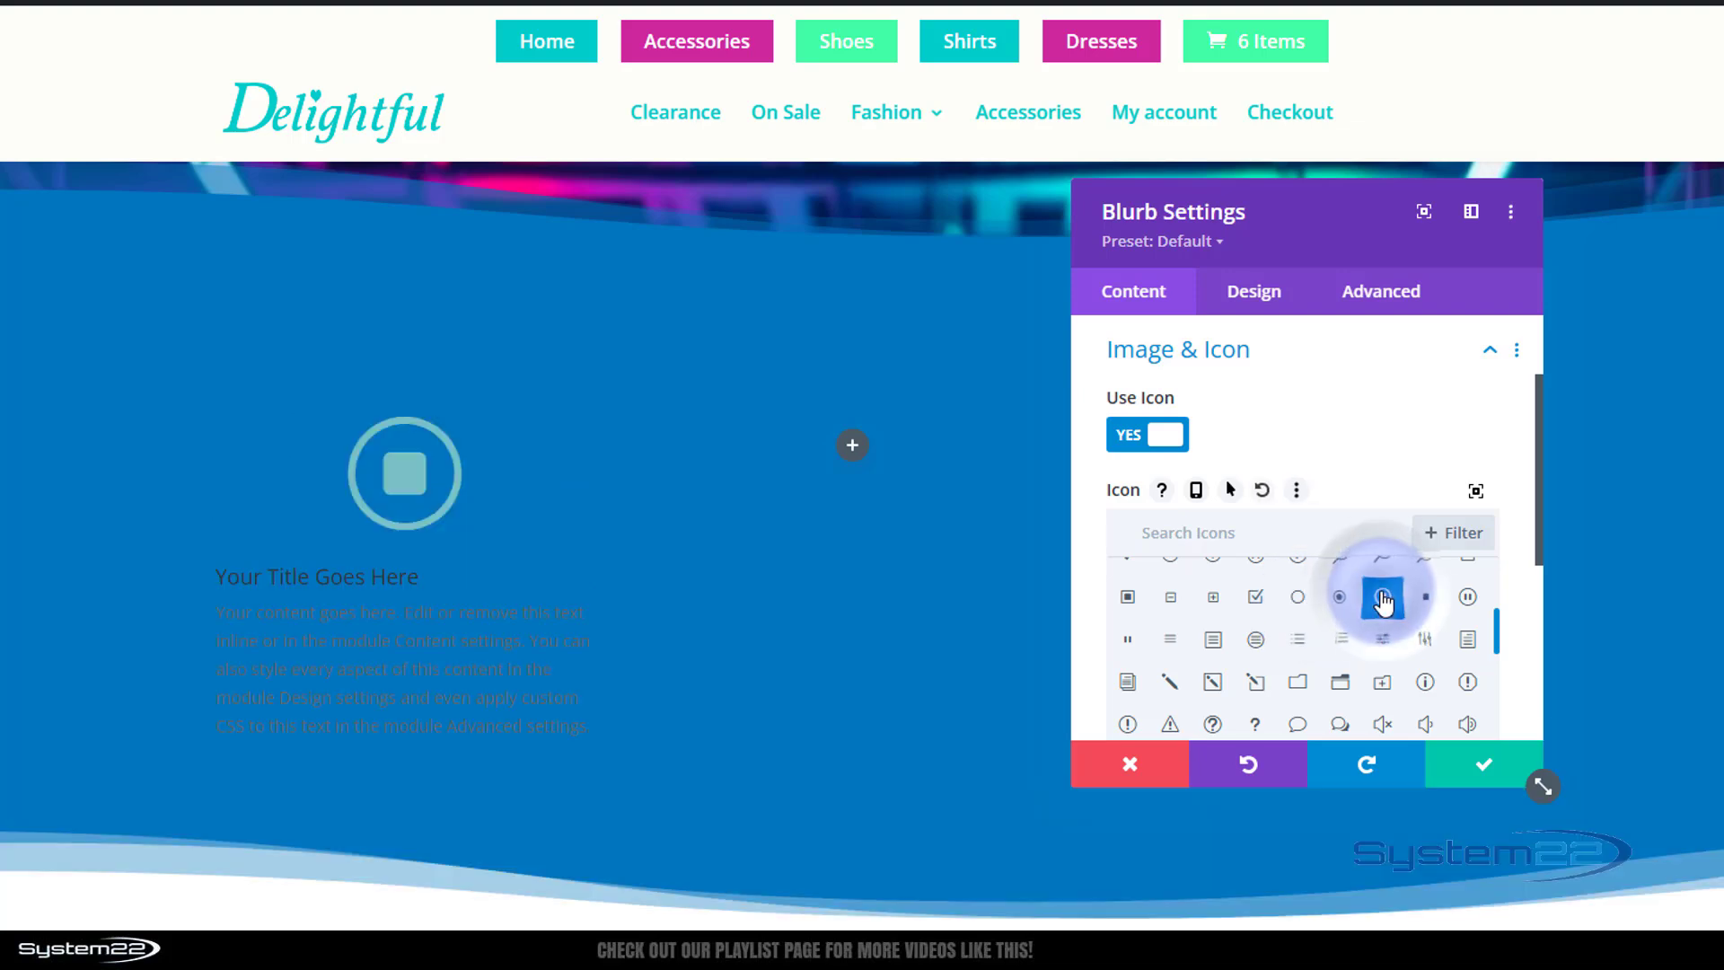
click(1281, 360)
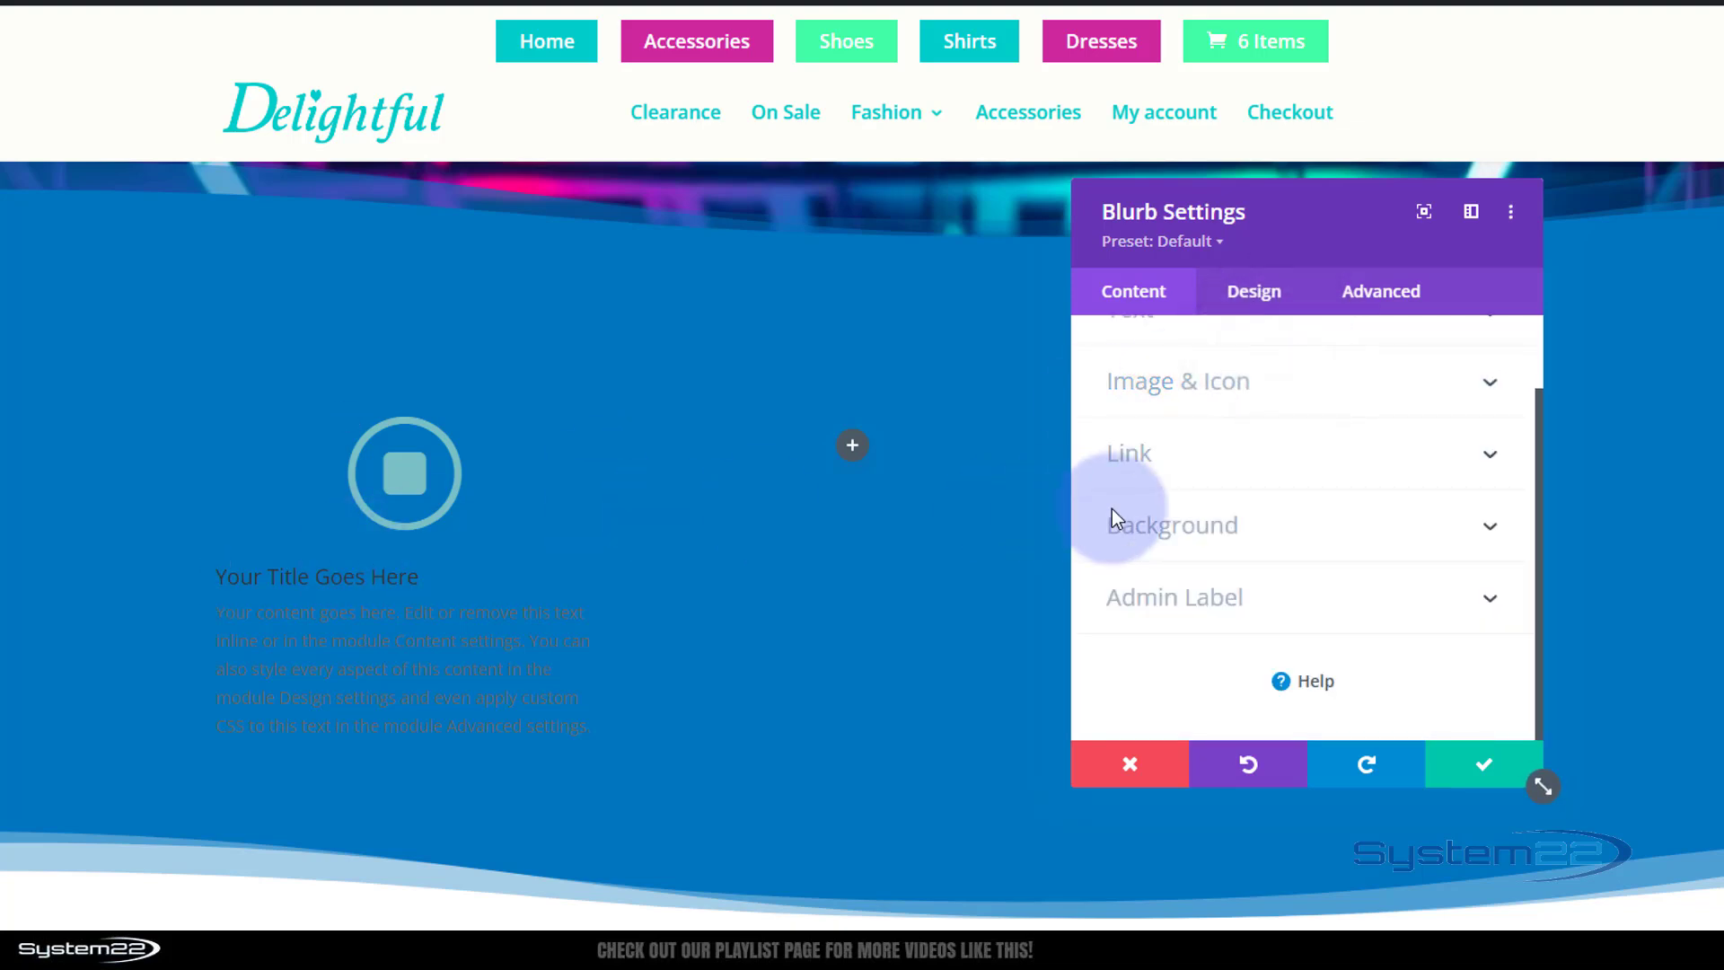
Set the blurb's text colour to Light and its text alignment to center.
click(1255, 291)
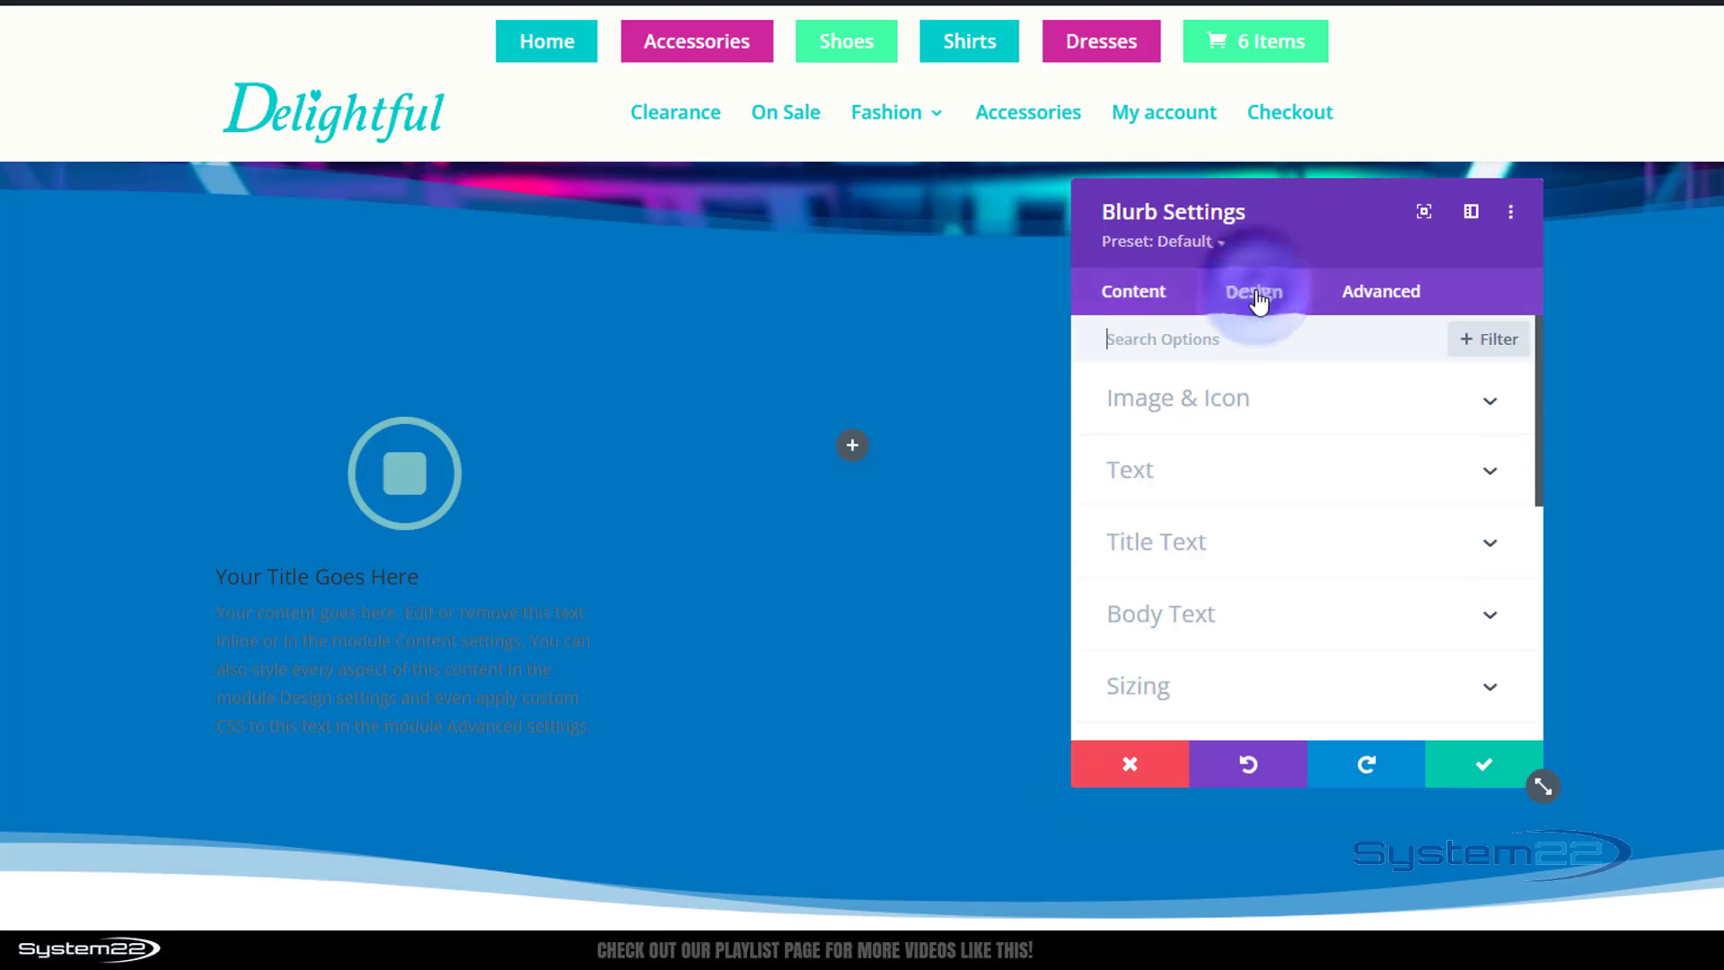
click(1248, 484)
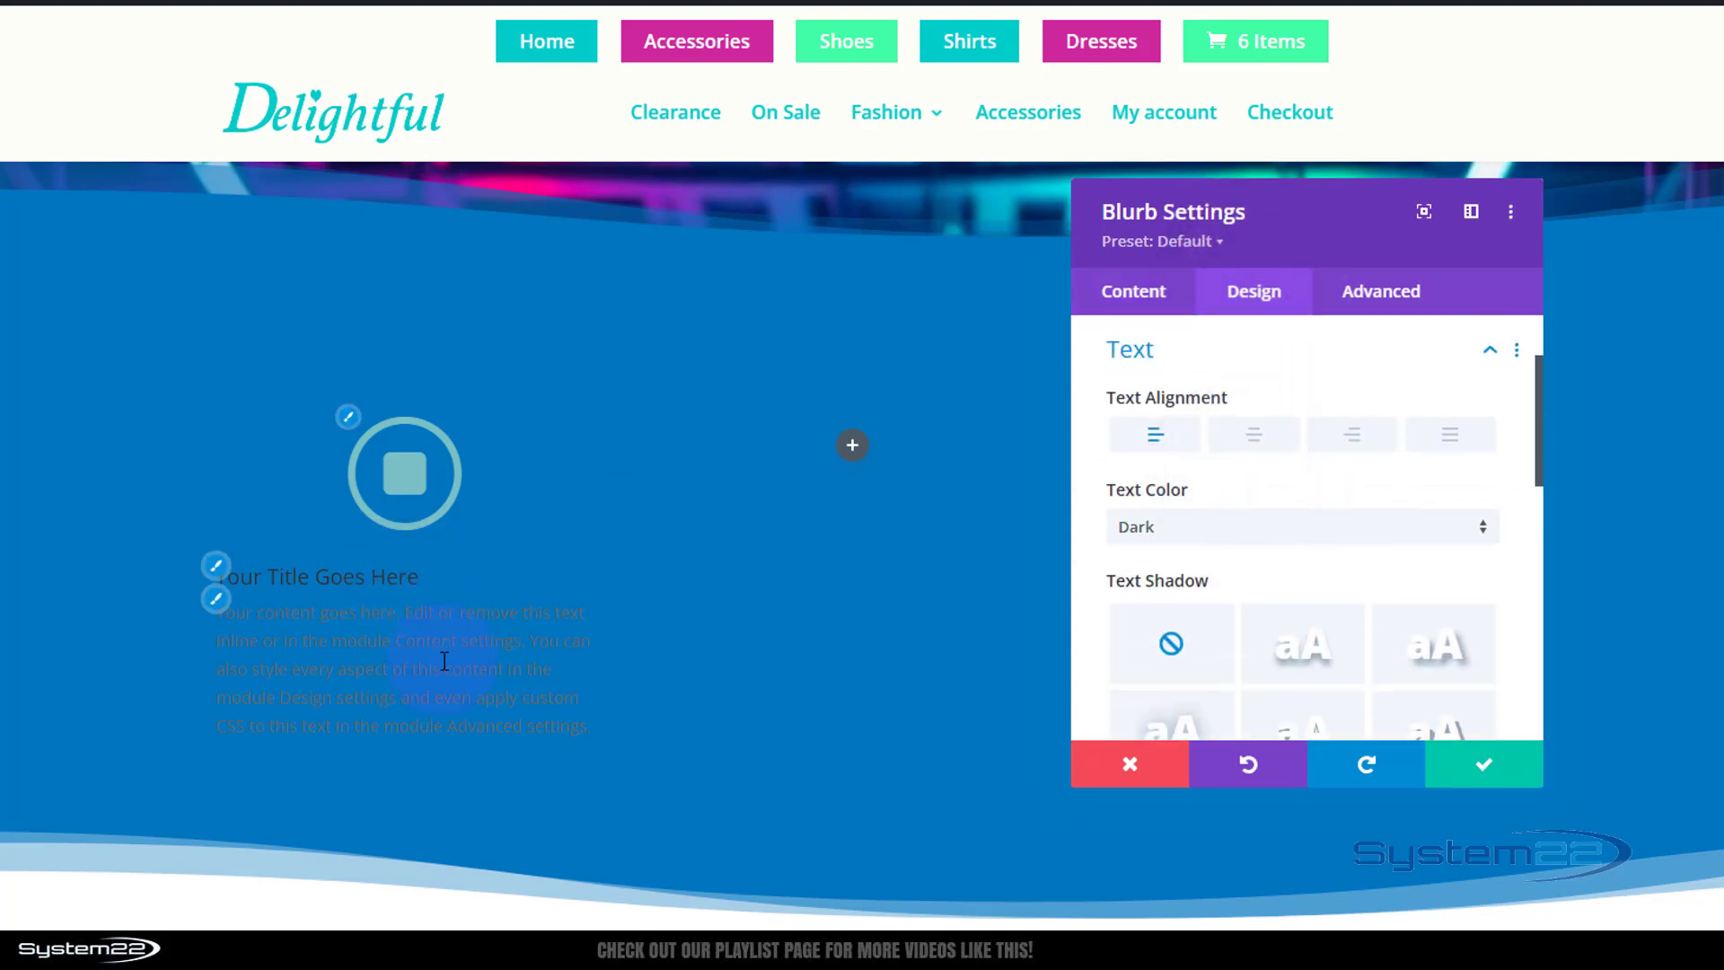
click(1219, 532)
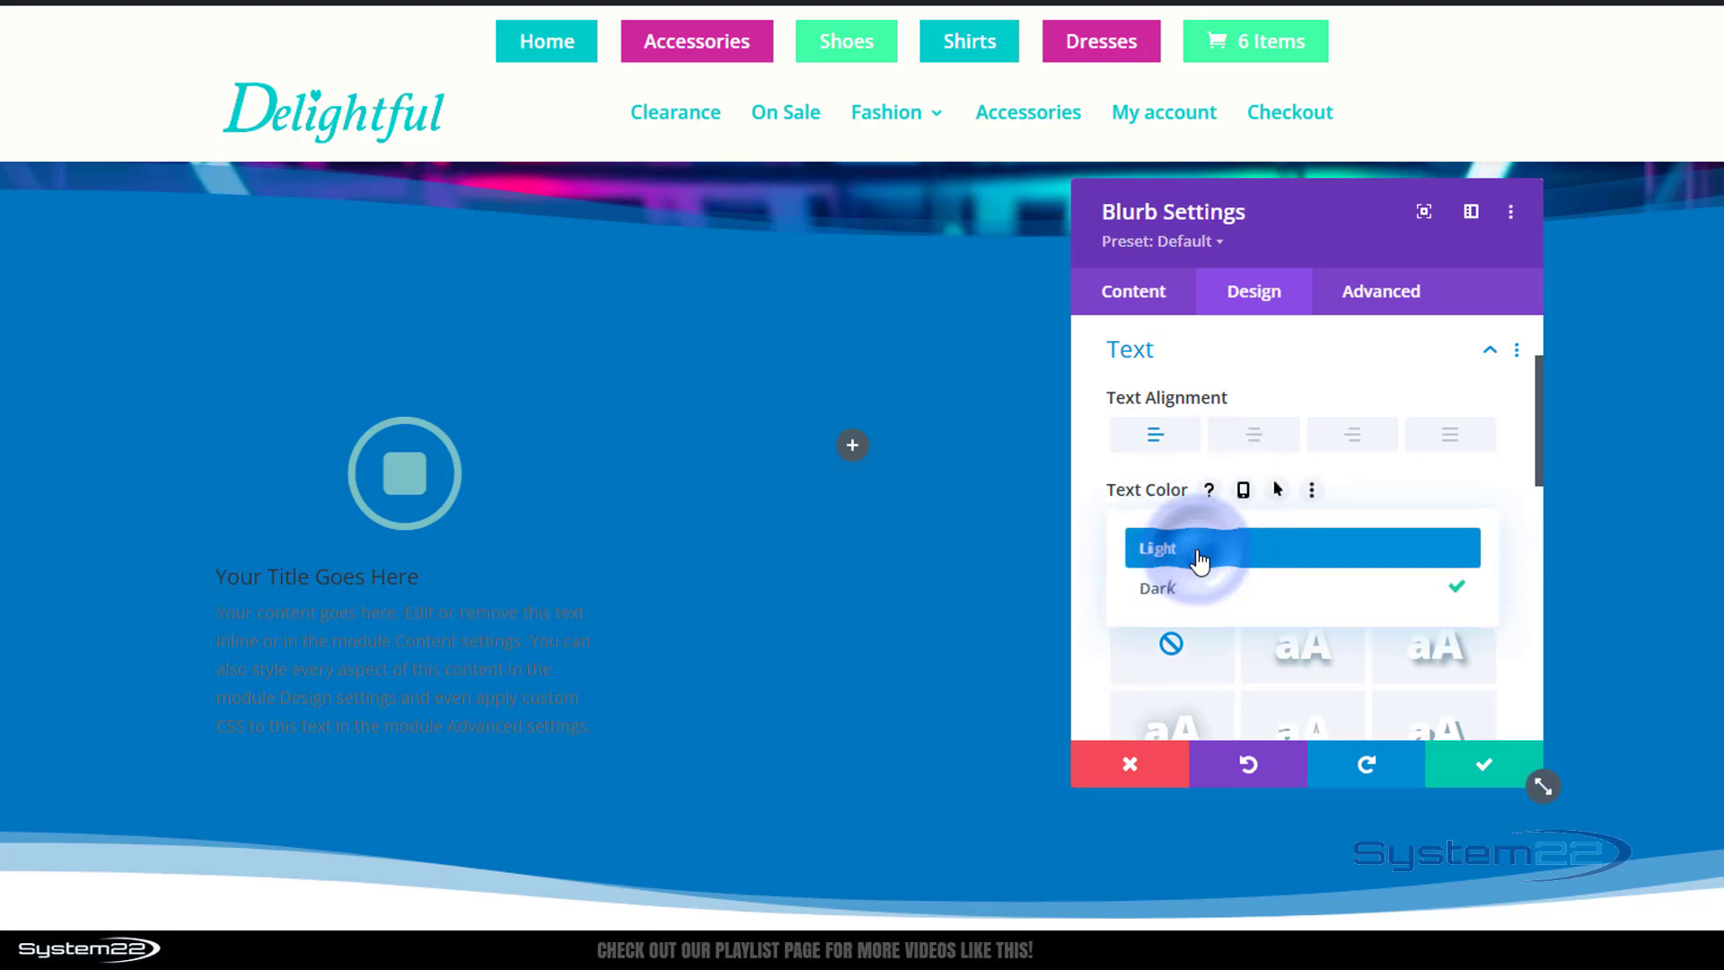
click(1199, 552)
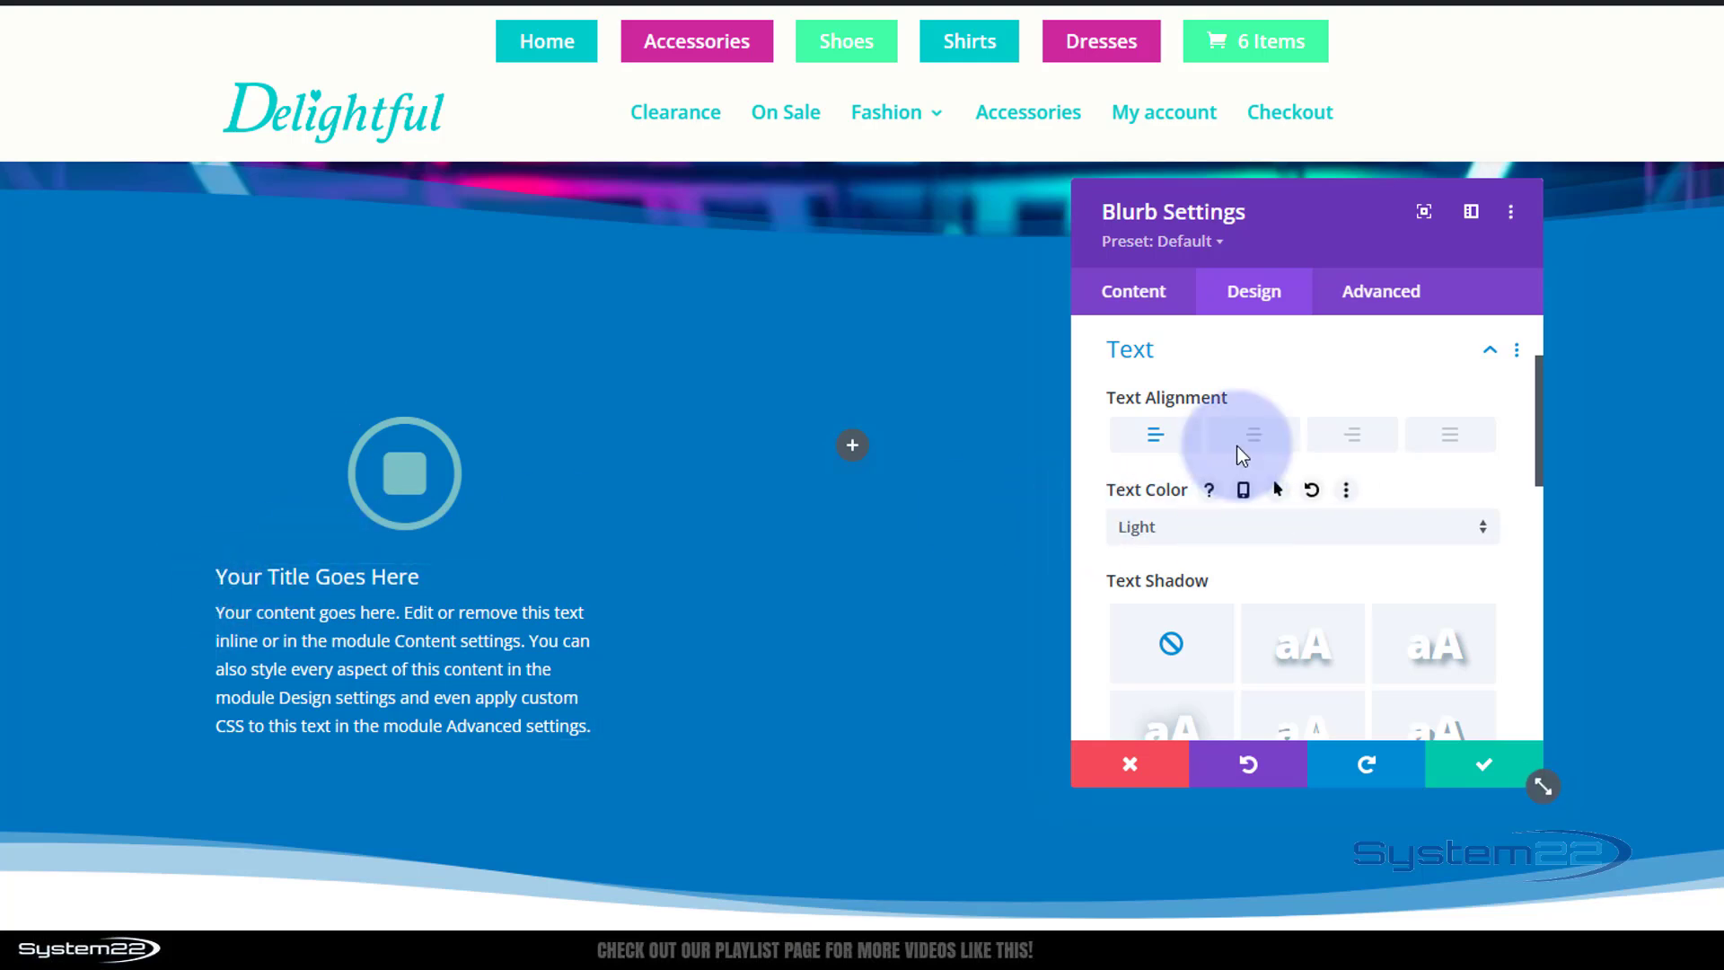
click(1224, 371)
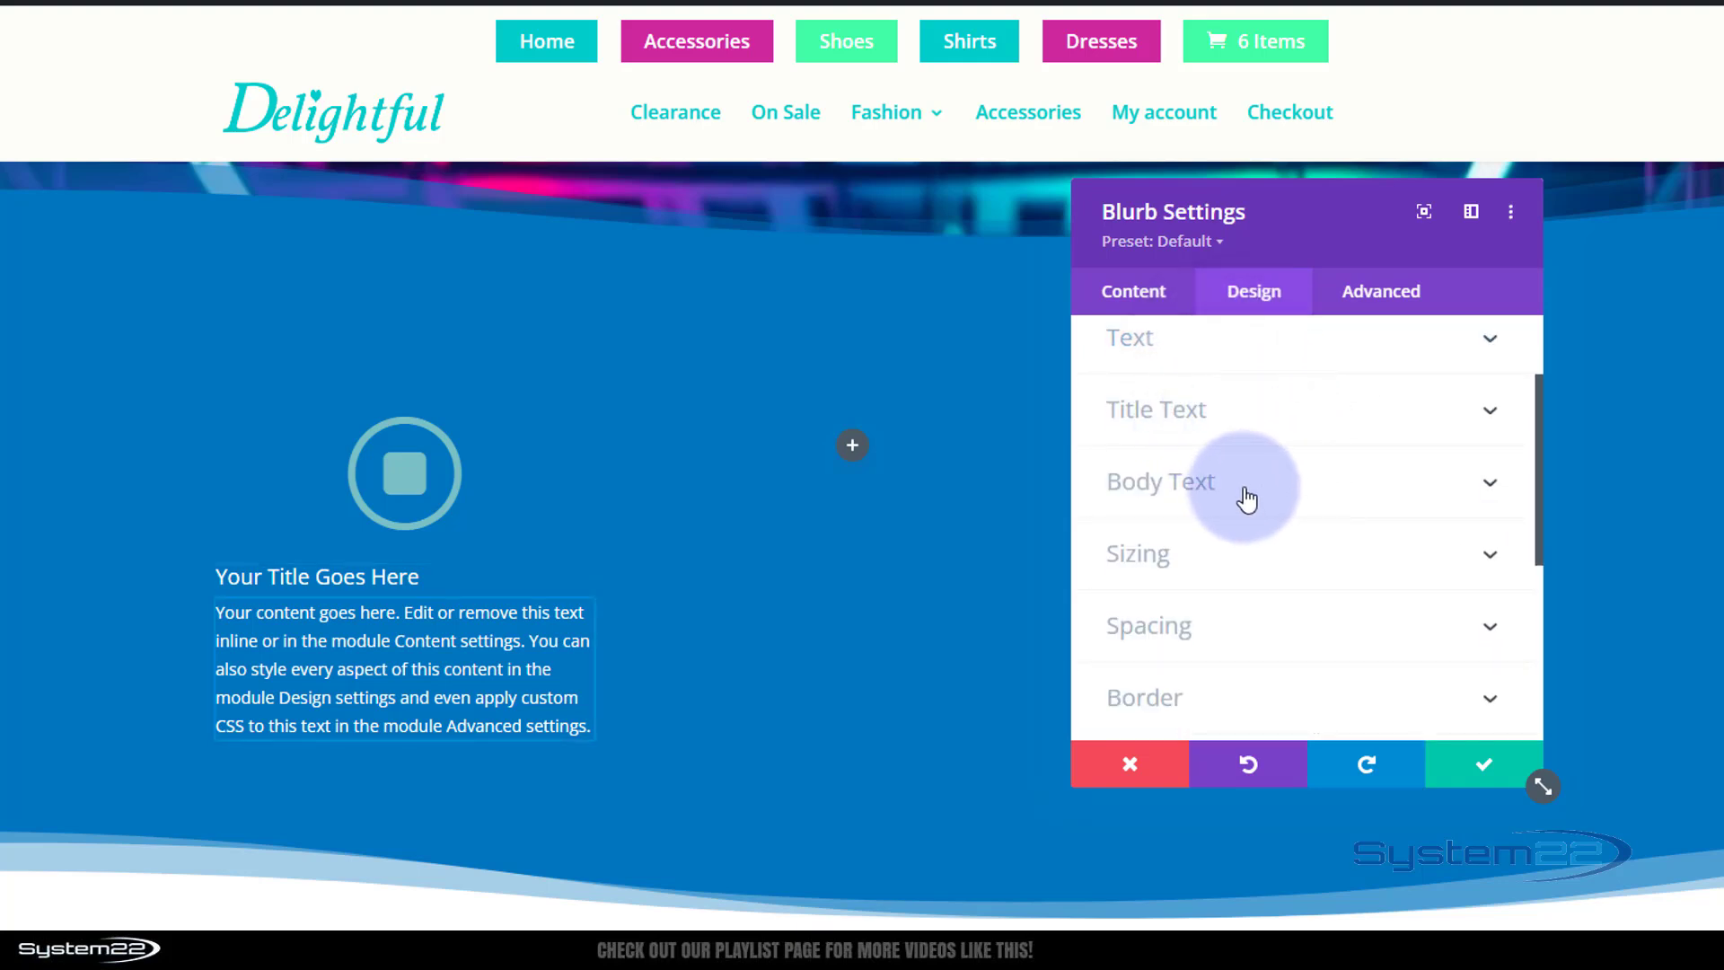
click(1242, 339)
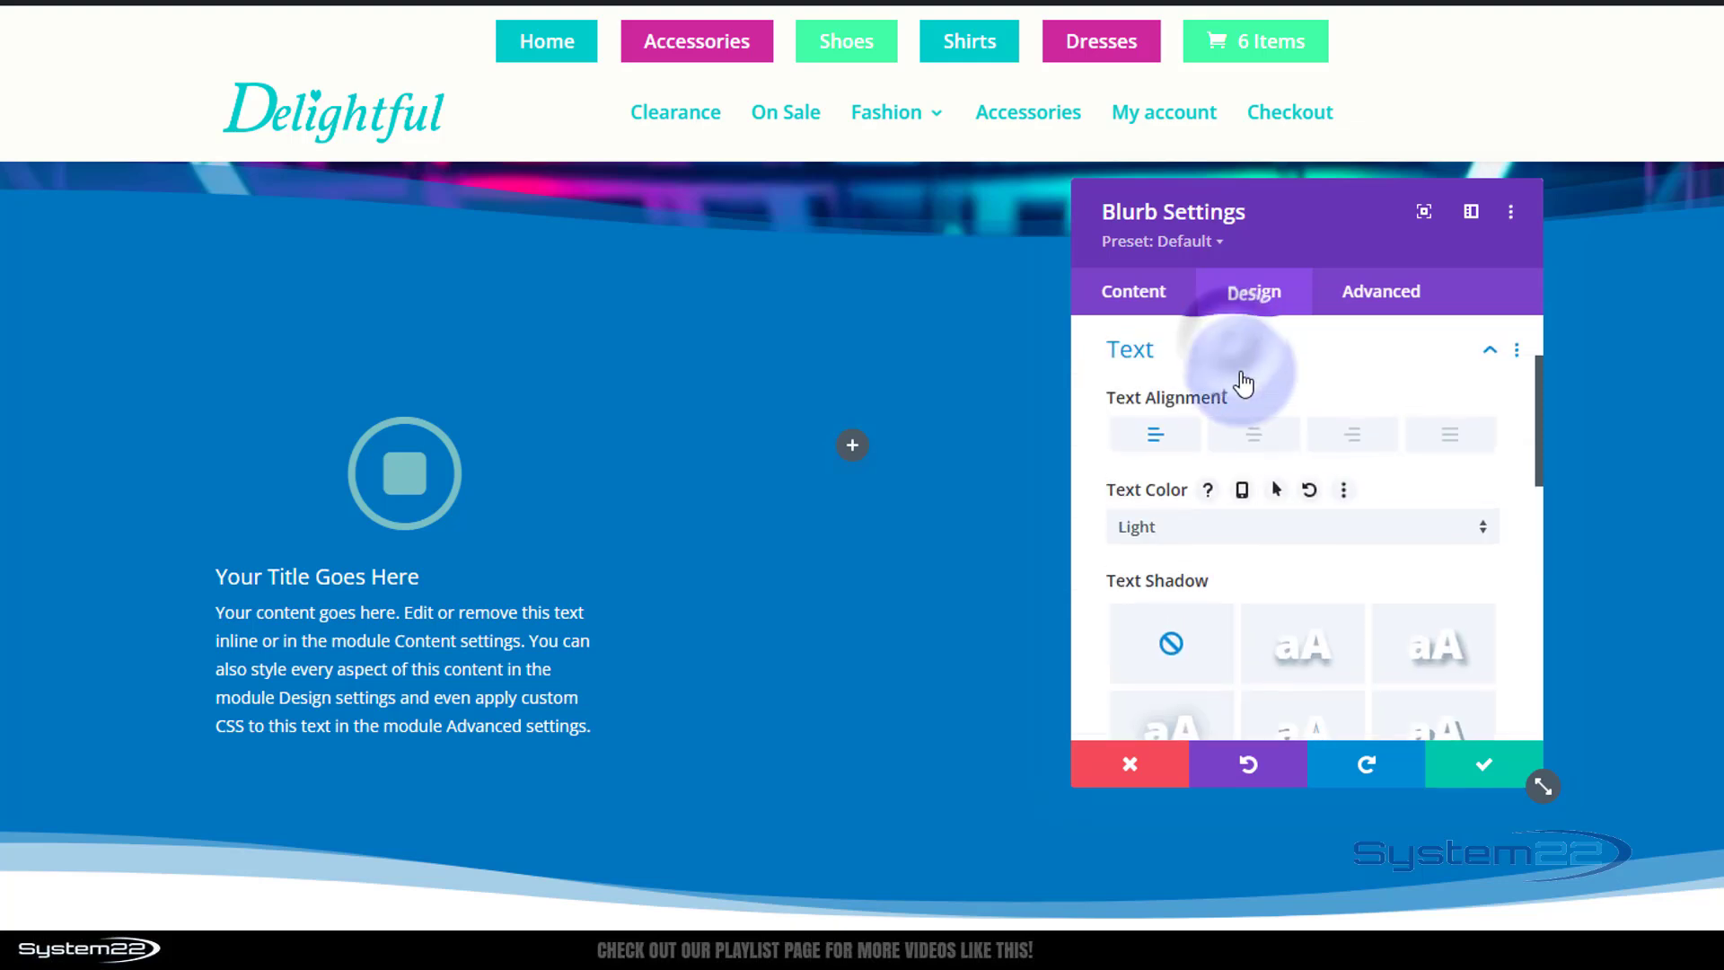
click(1255, 436)
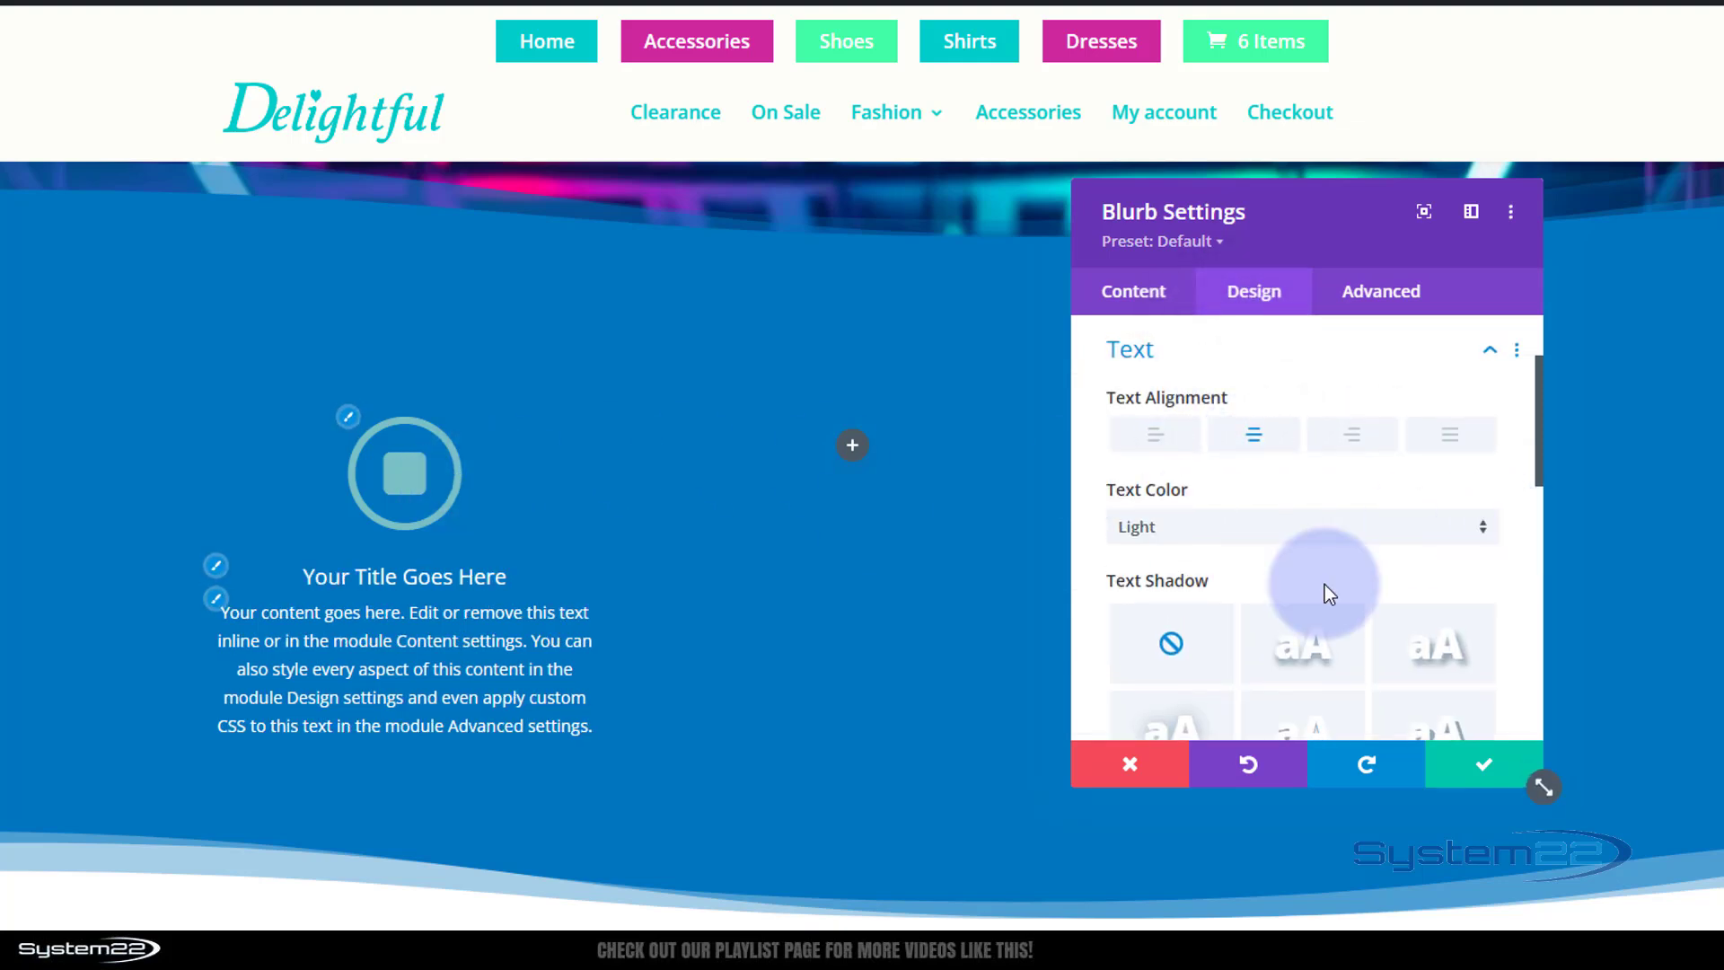
Set the blurb's icon colour to white #ffffff and save the blurb settings.
scroll(1299, 605, up, 1)
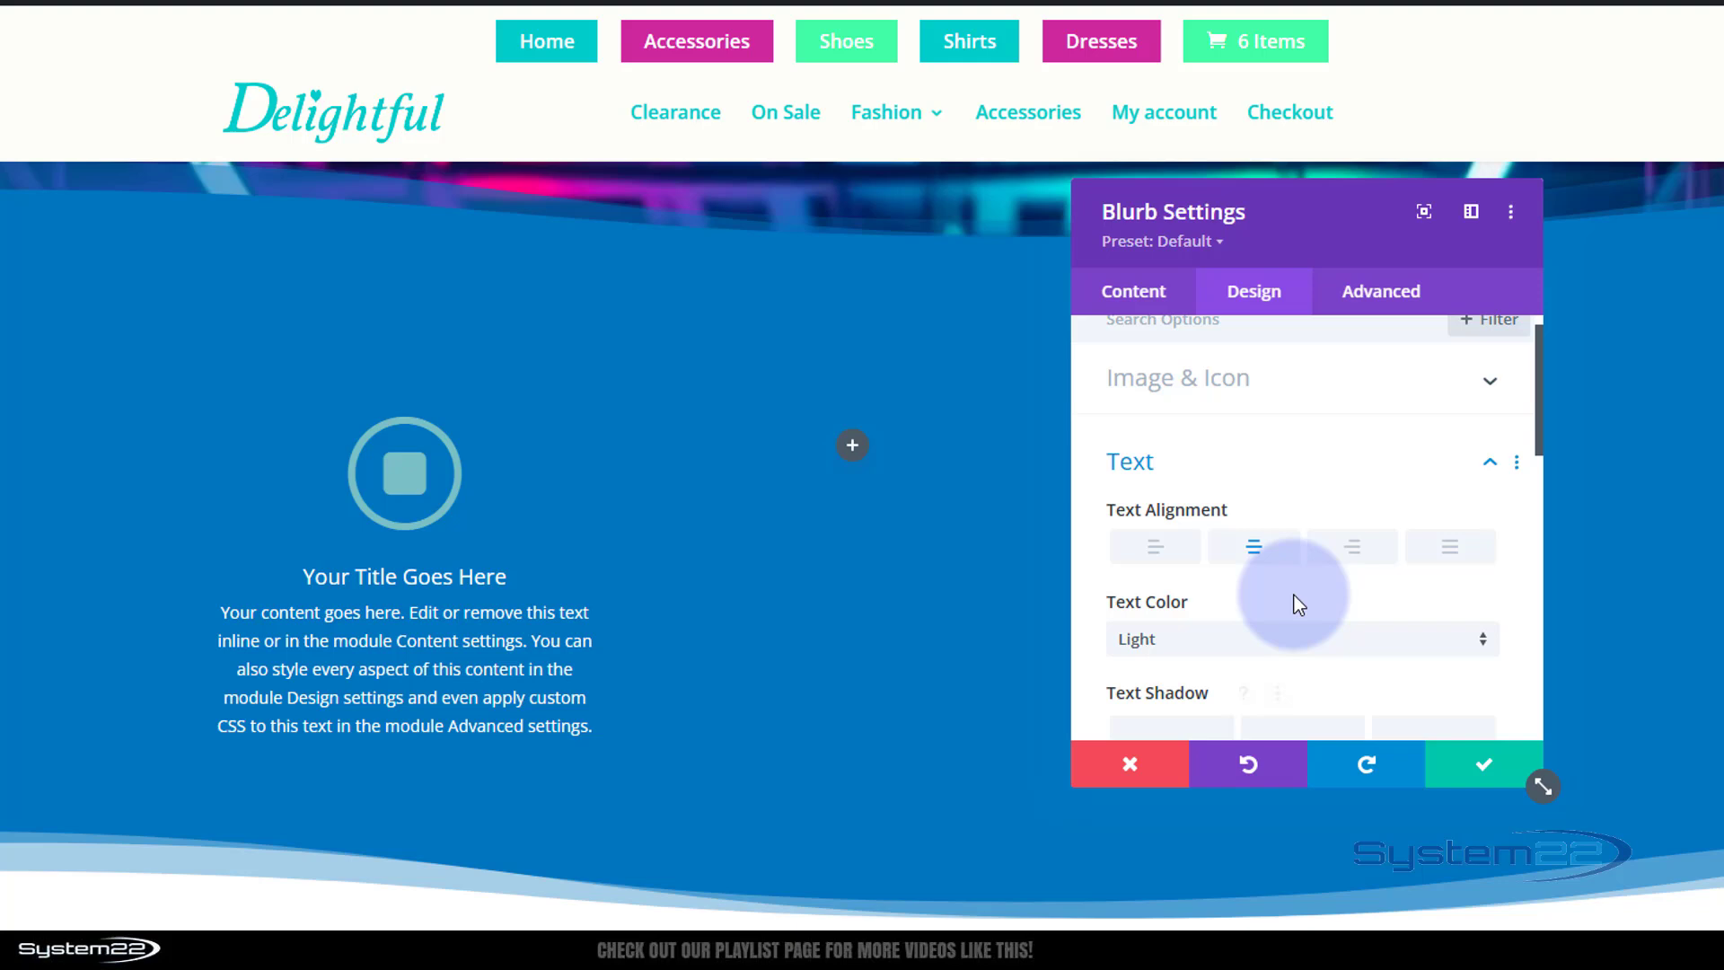
click(1313, 420)
click(1229, 495)
scroll(1230, 499, down, 1)
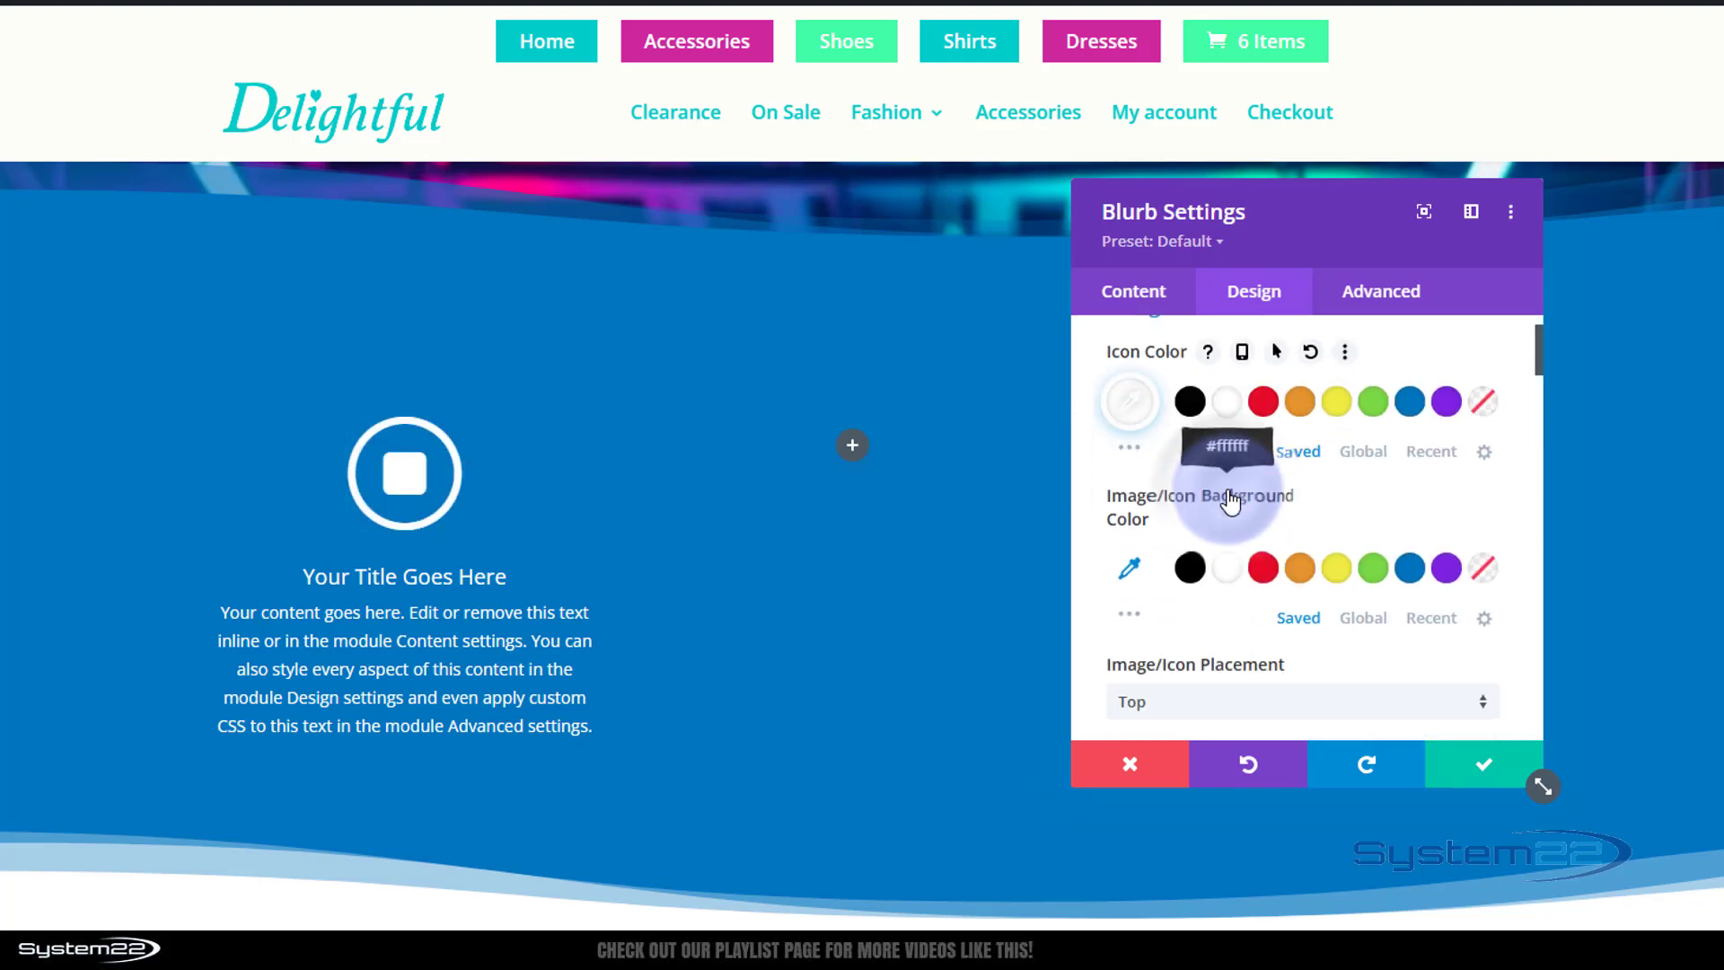
scroll(1226, 488, down, 1)
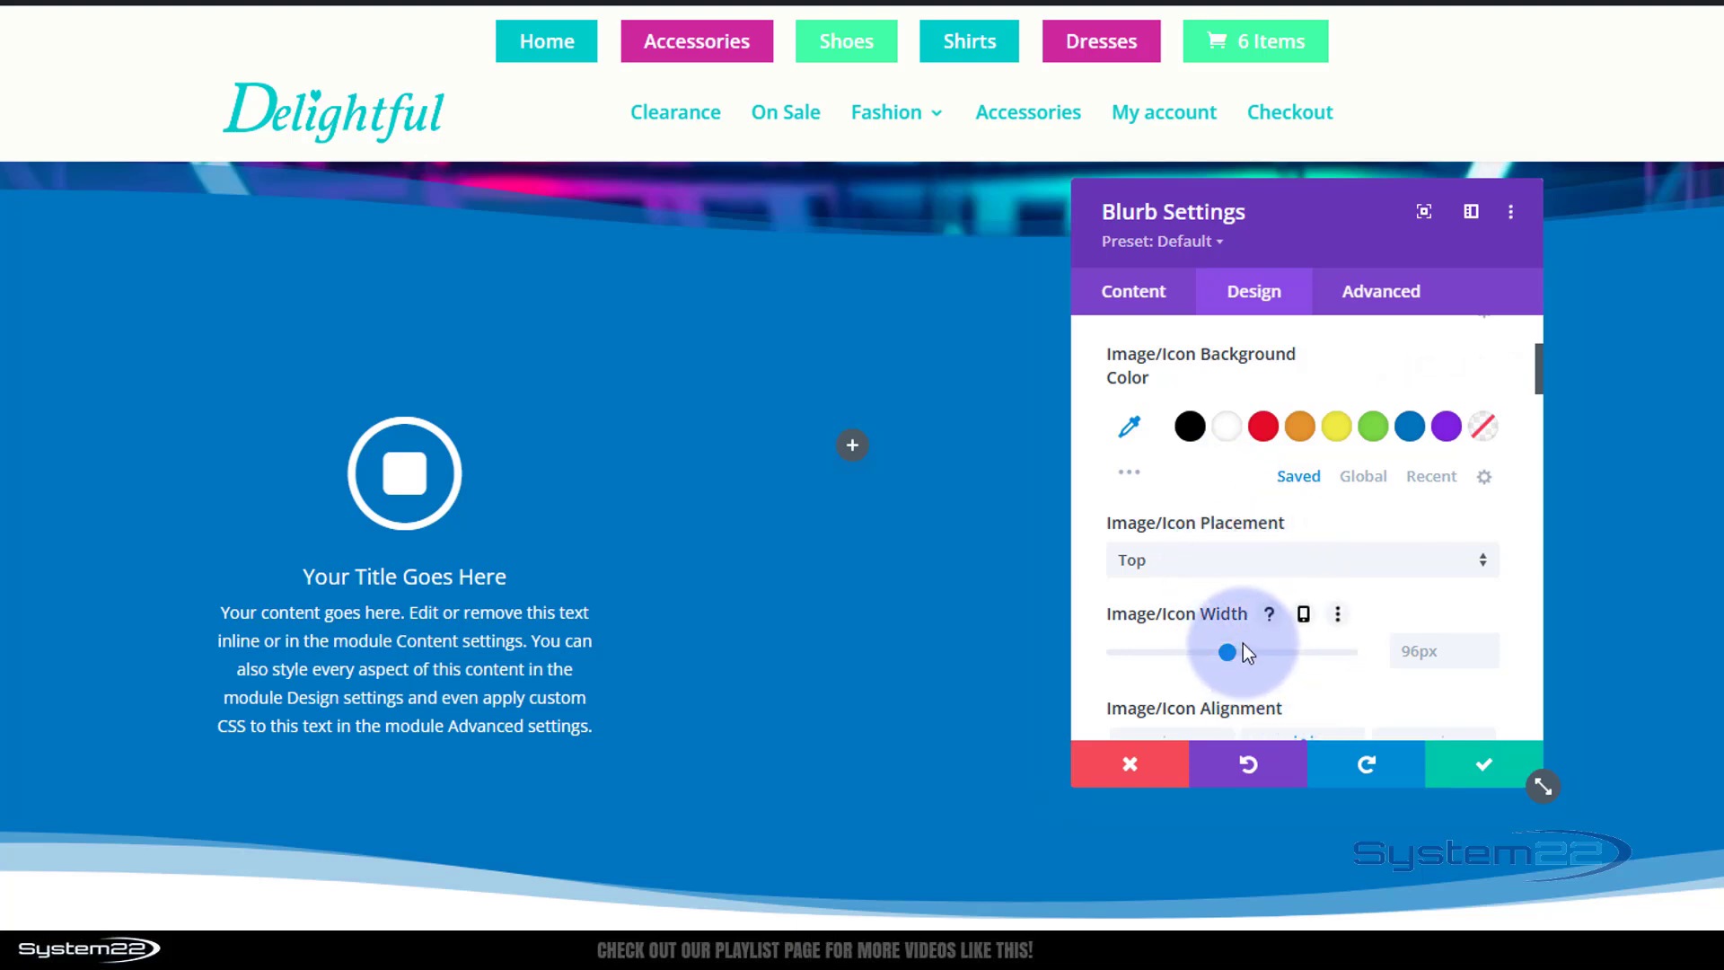
click(1486, 770)
mouse_move(1505, 753)
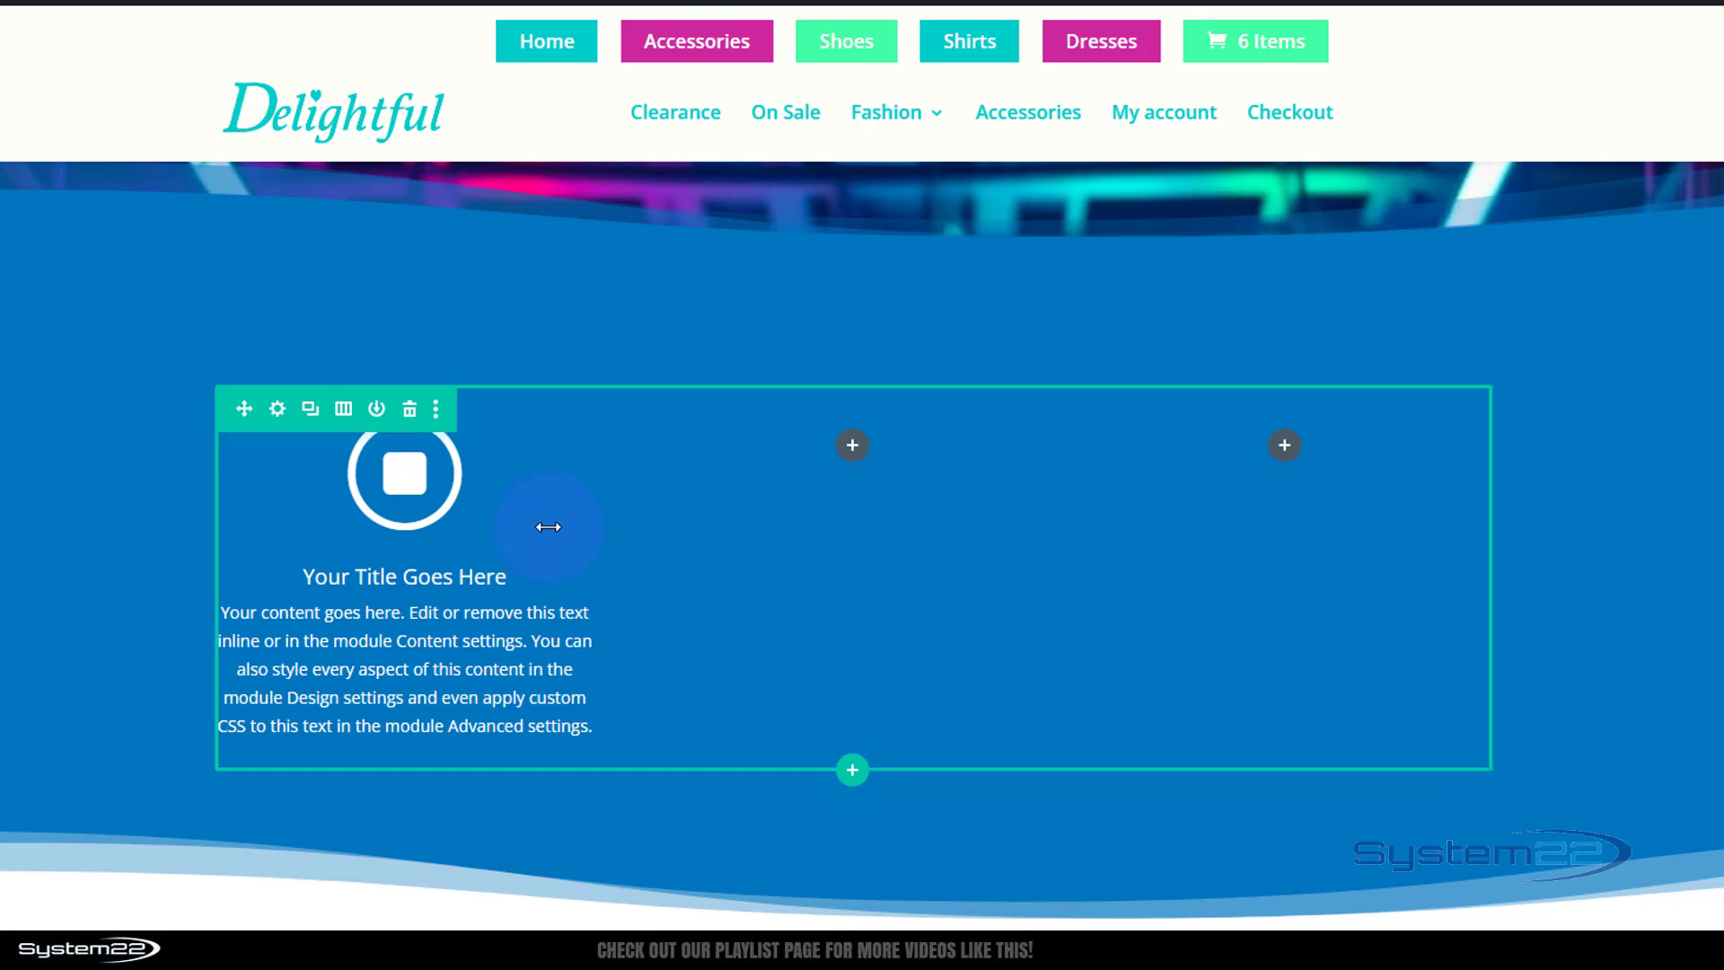
Give the row's first column a background image of the smiling woman with headphones from the media library and save it.
click(276, 409)
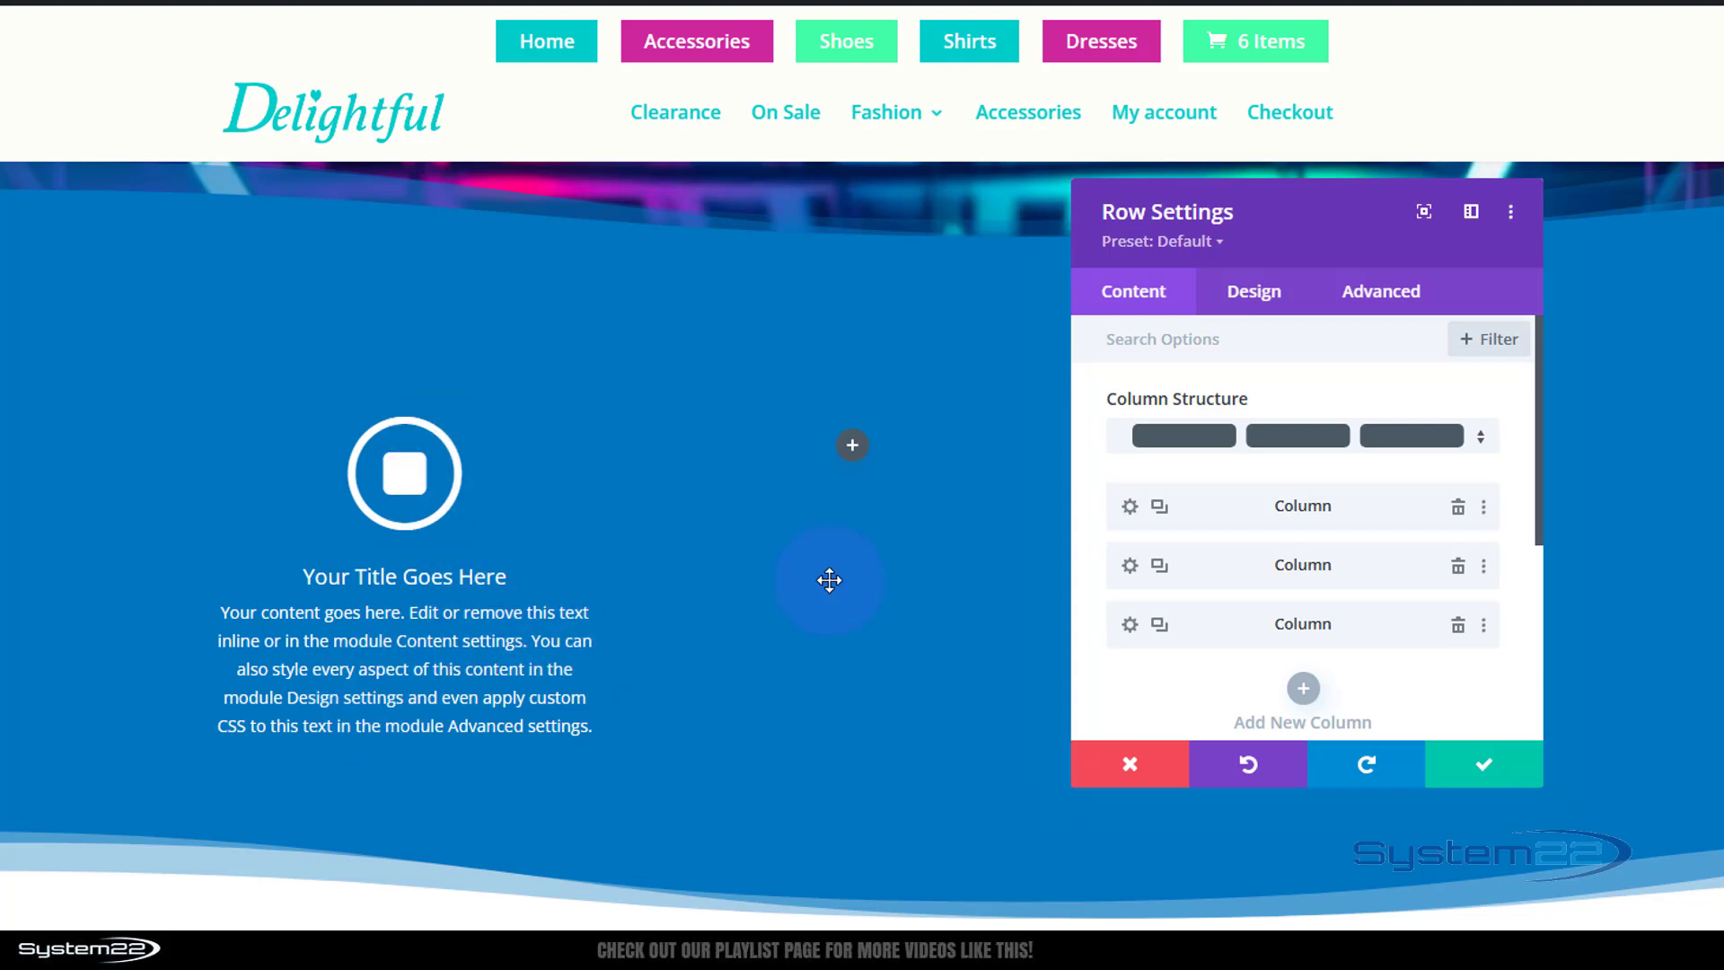
click(1130, 506)
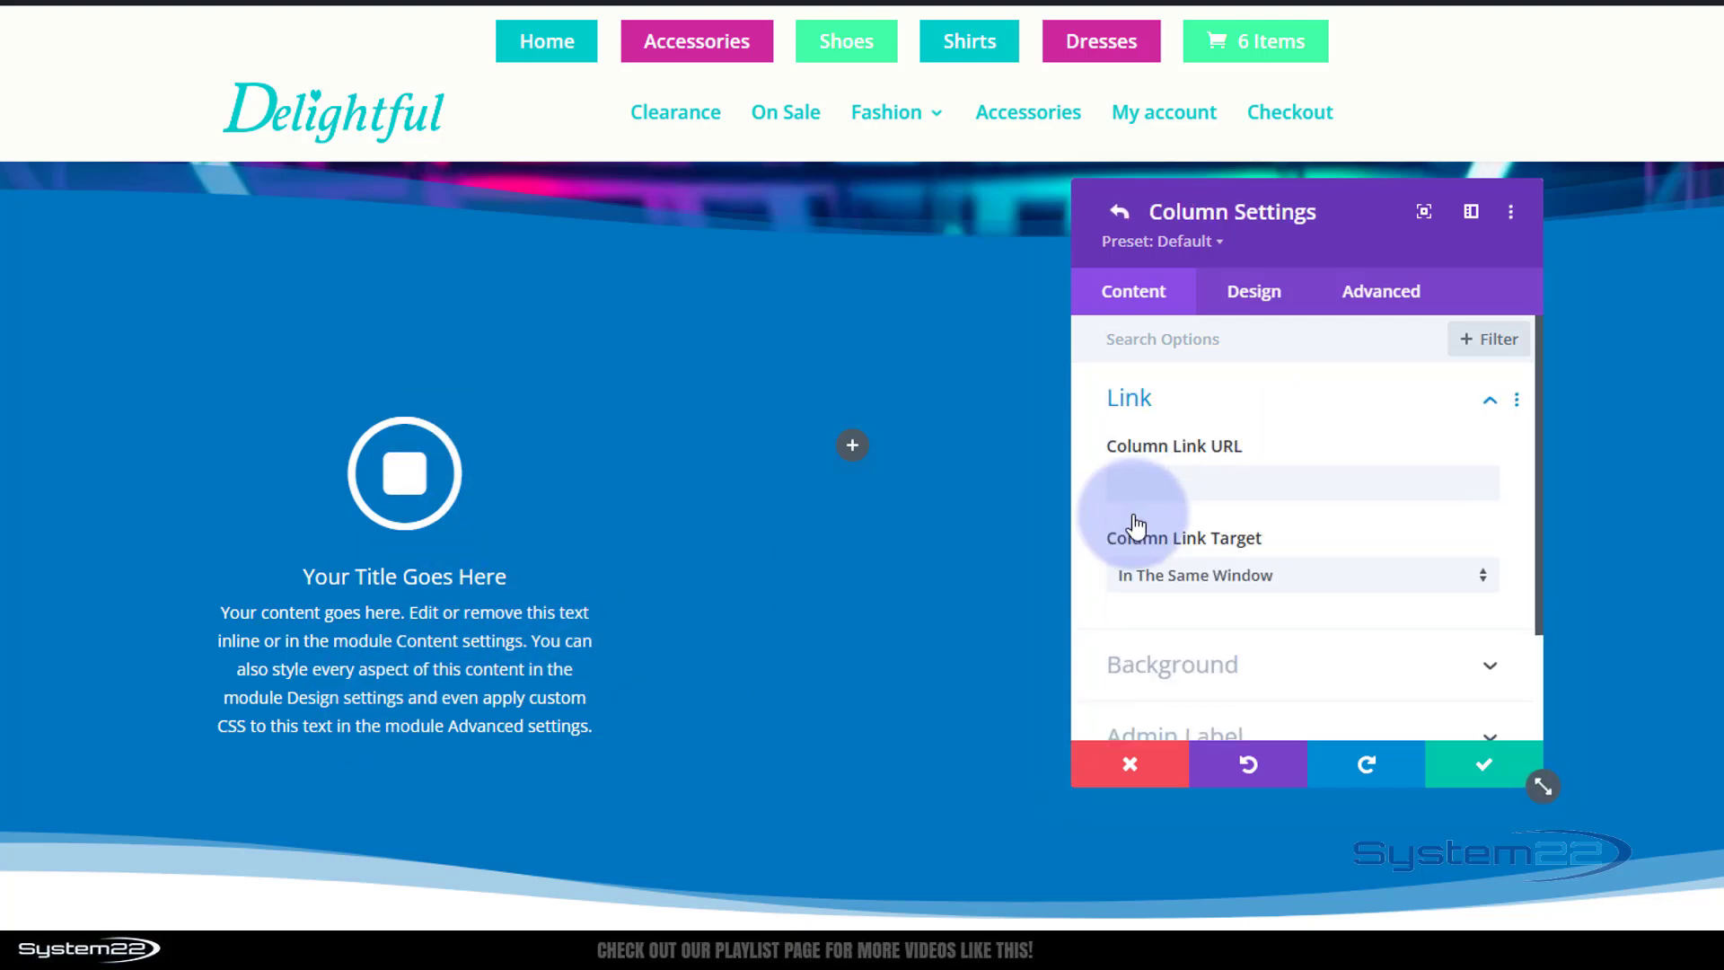
scroll(1208, 647, down, 2)
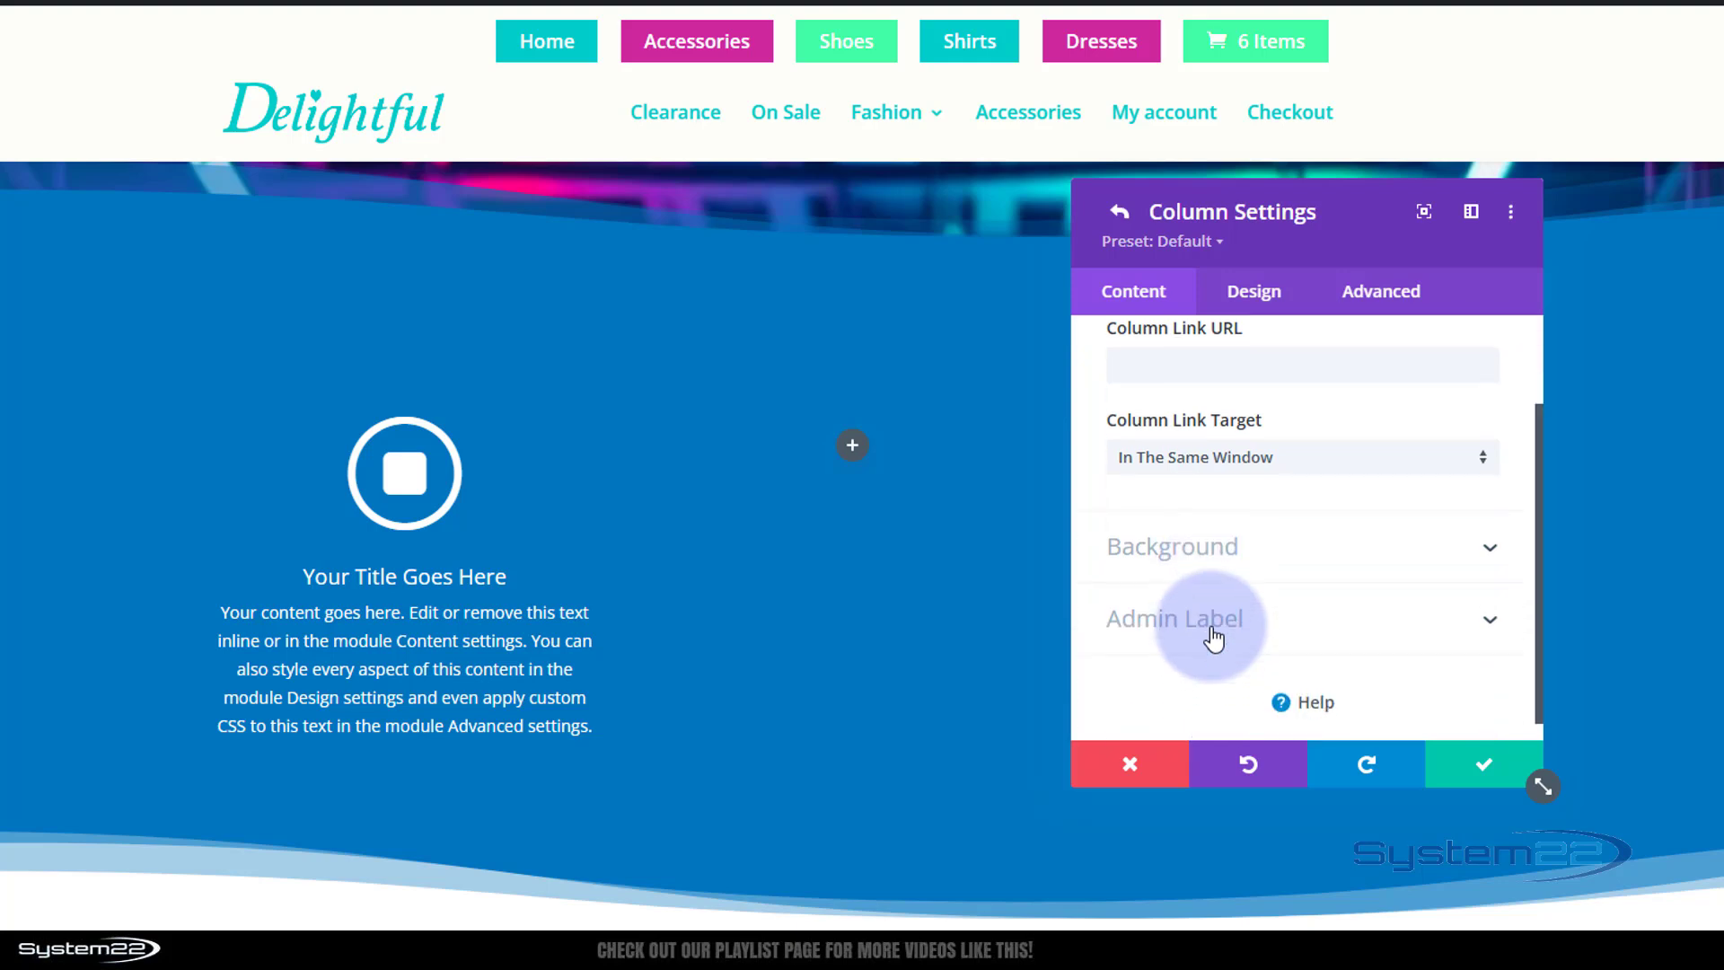
click(1203, 550)
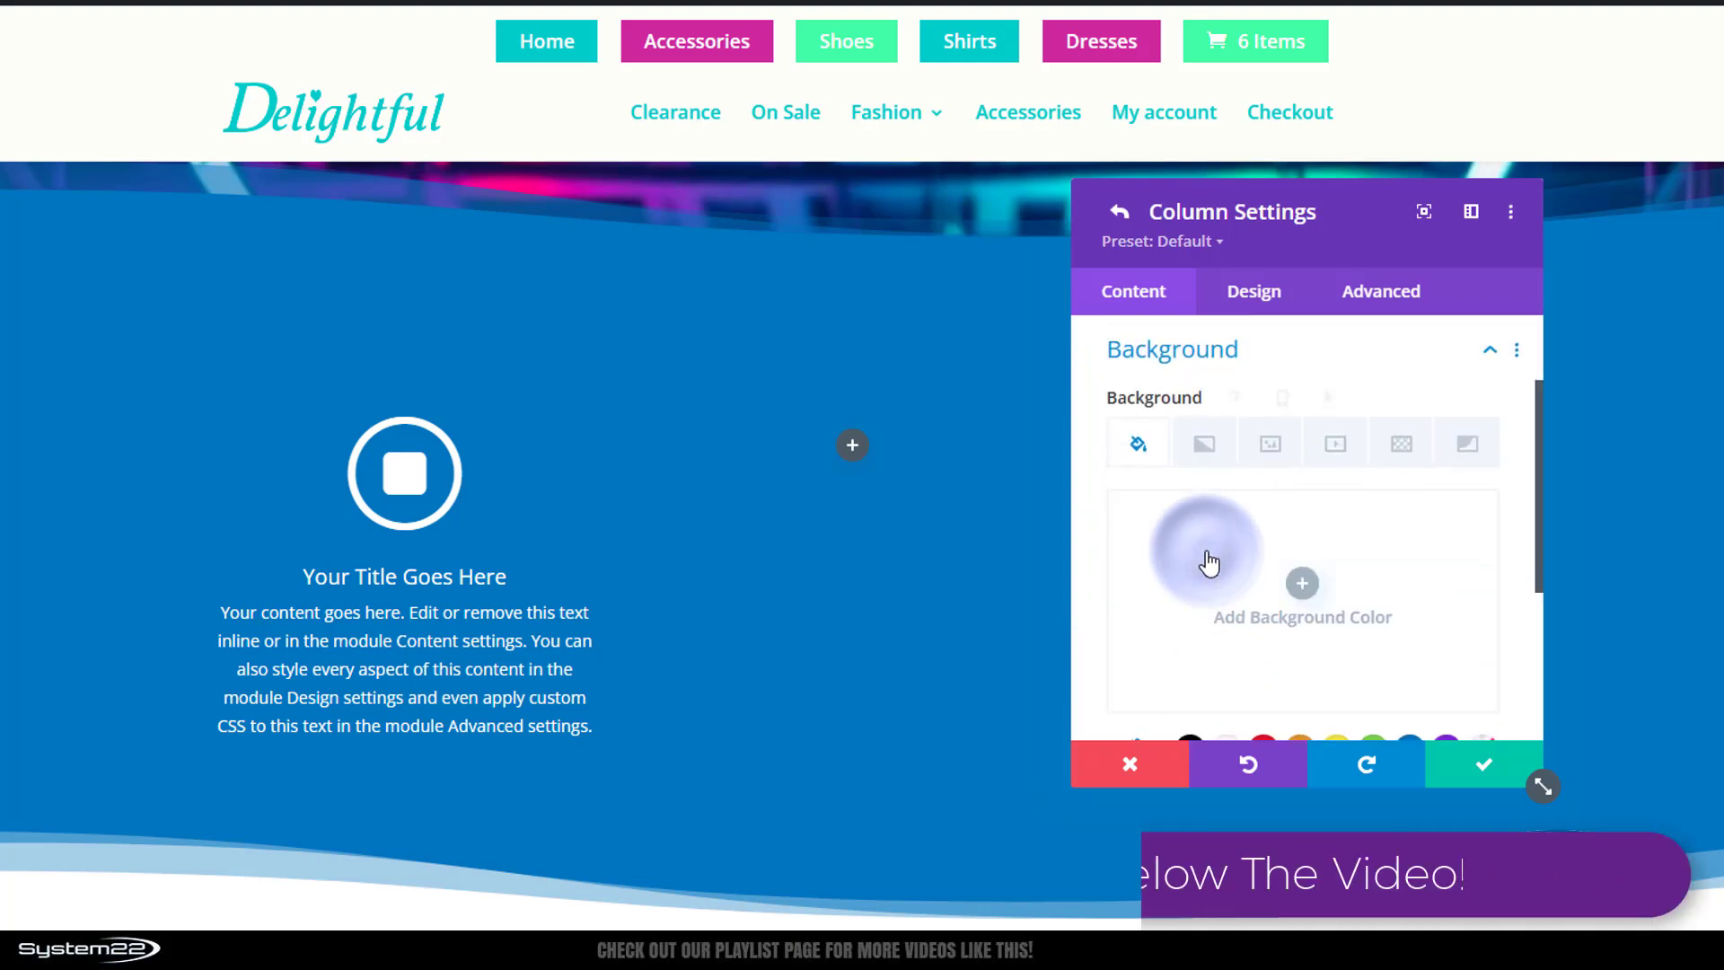
click(1271, 460)
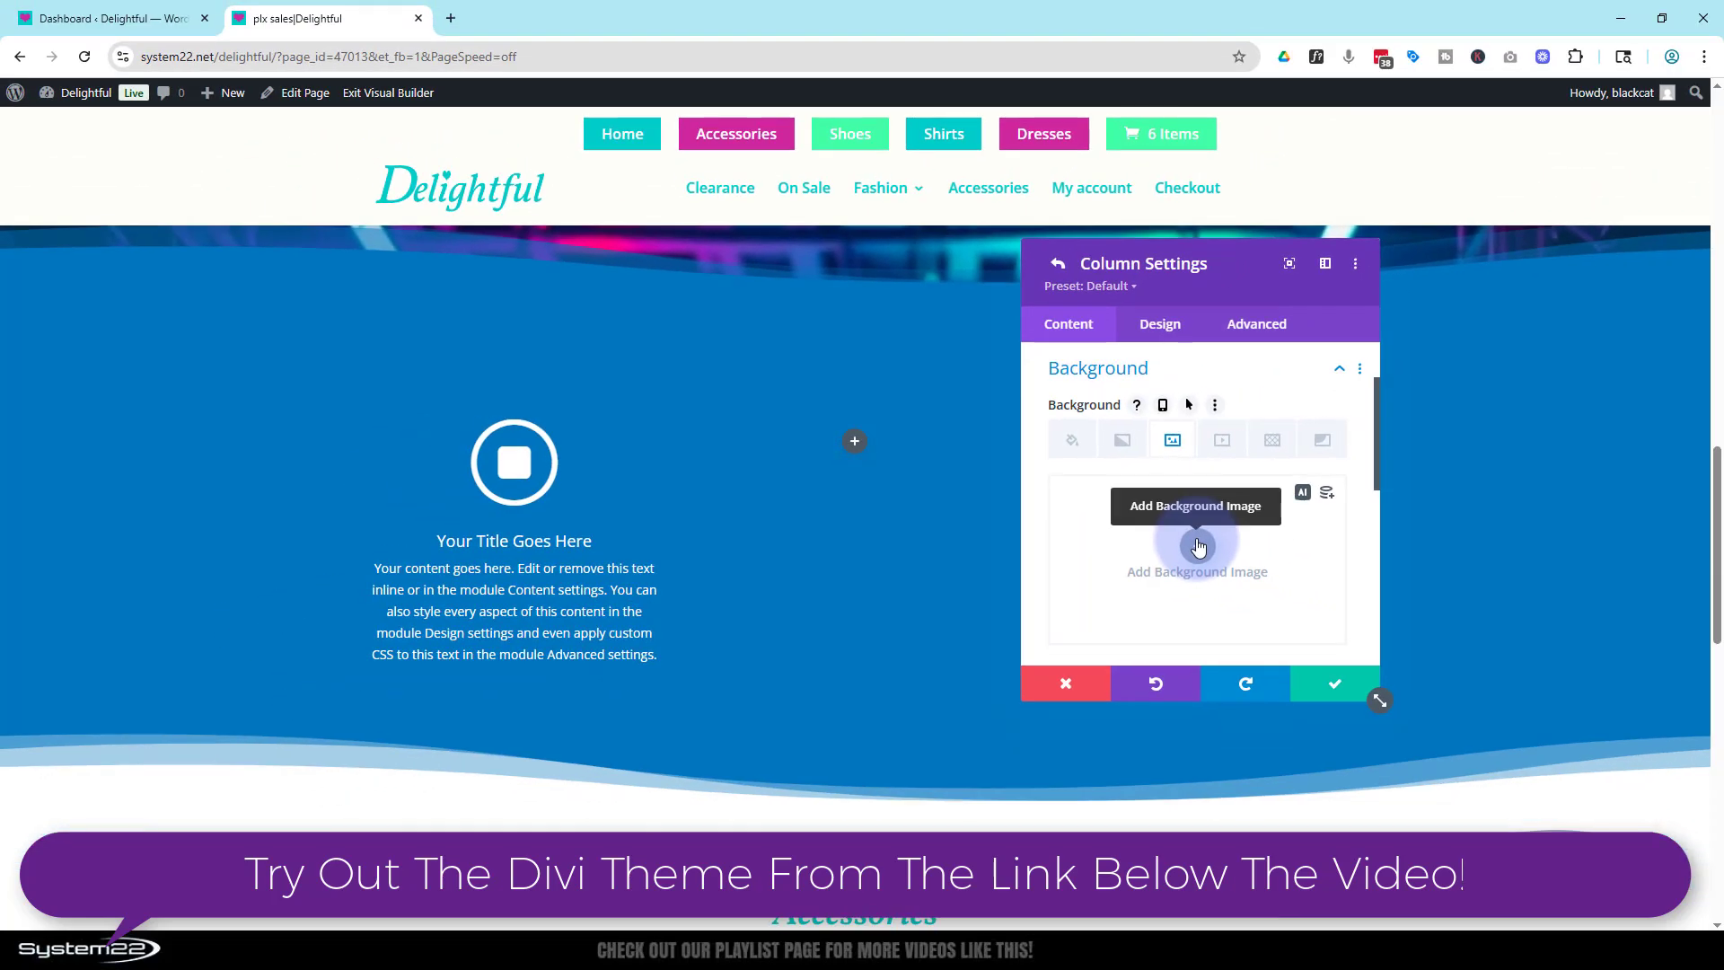
click(1199, 546)
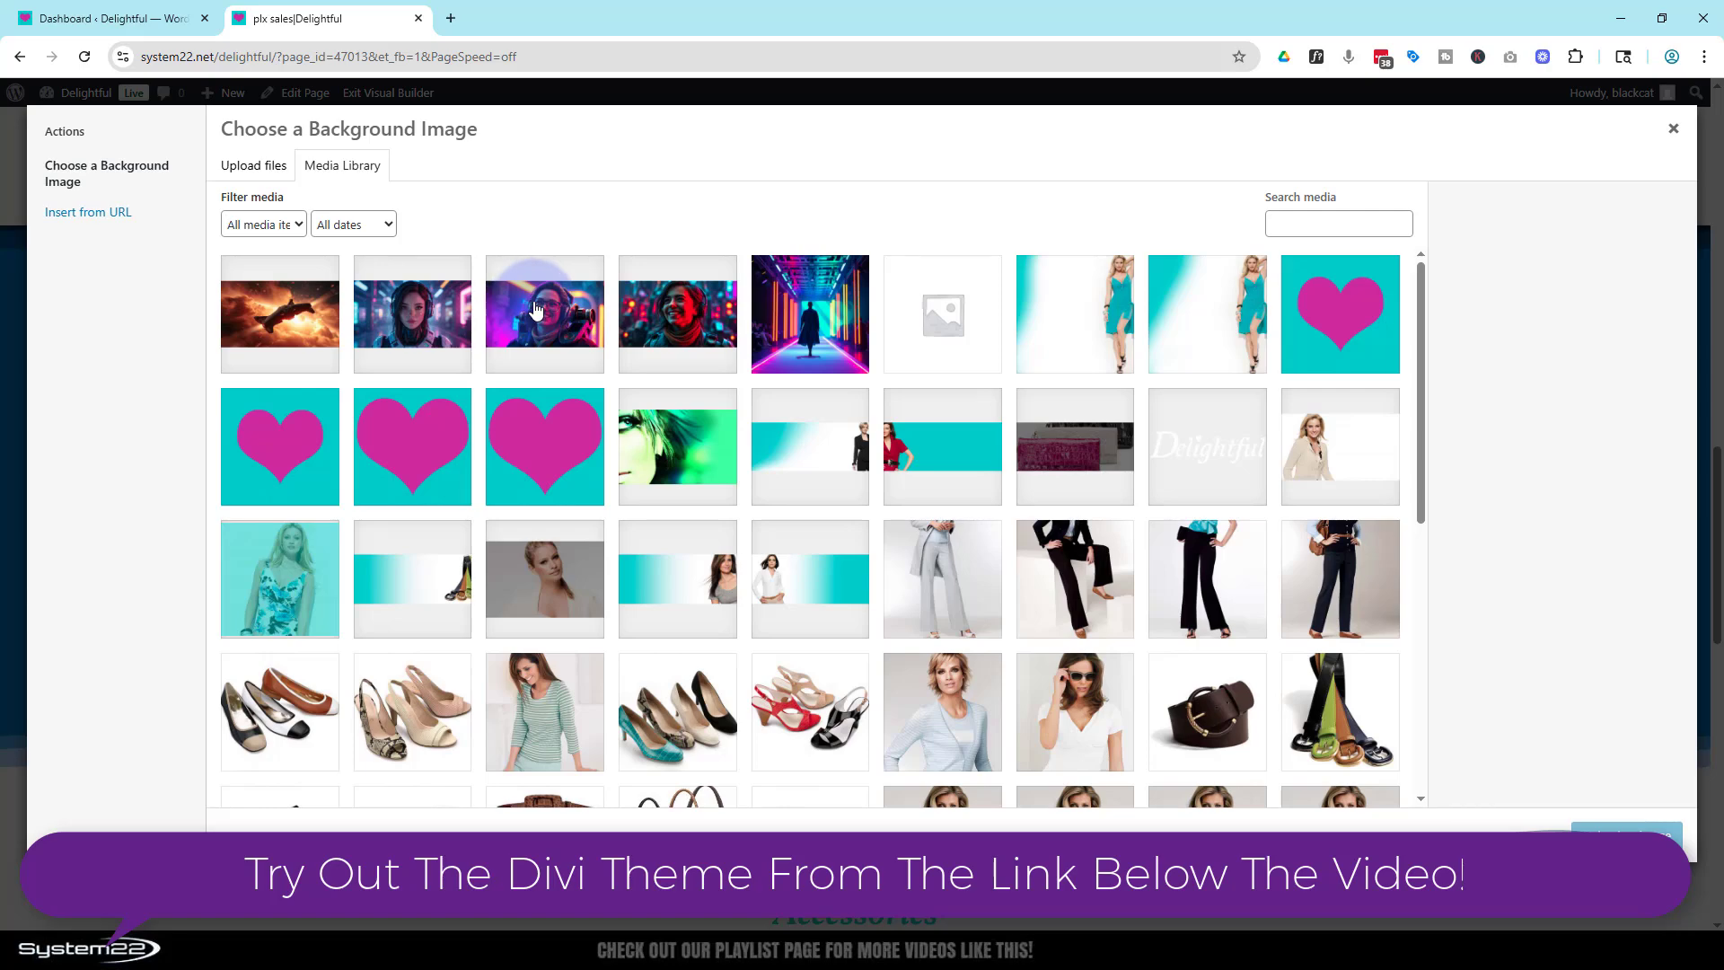
click(683, 316)
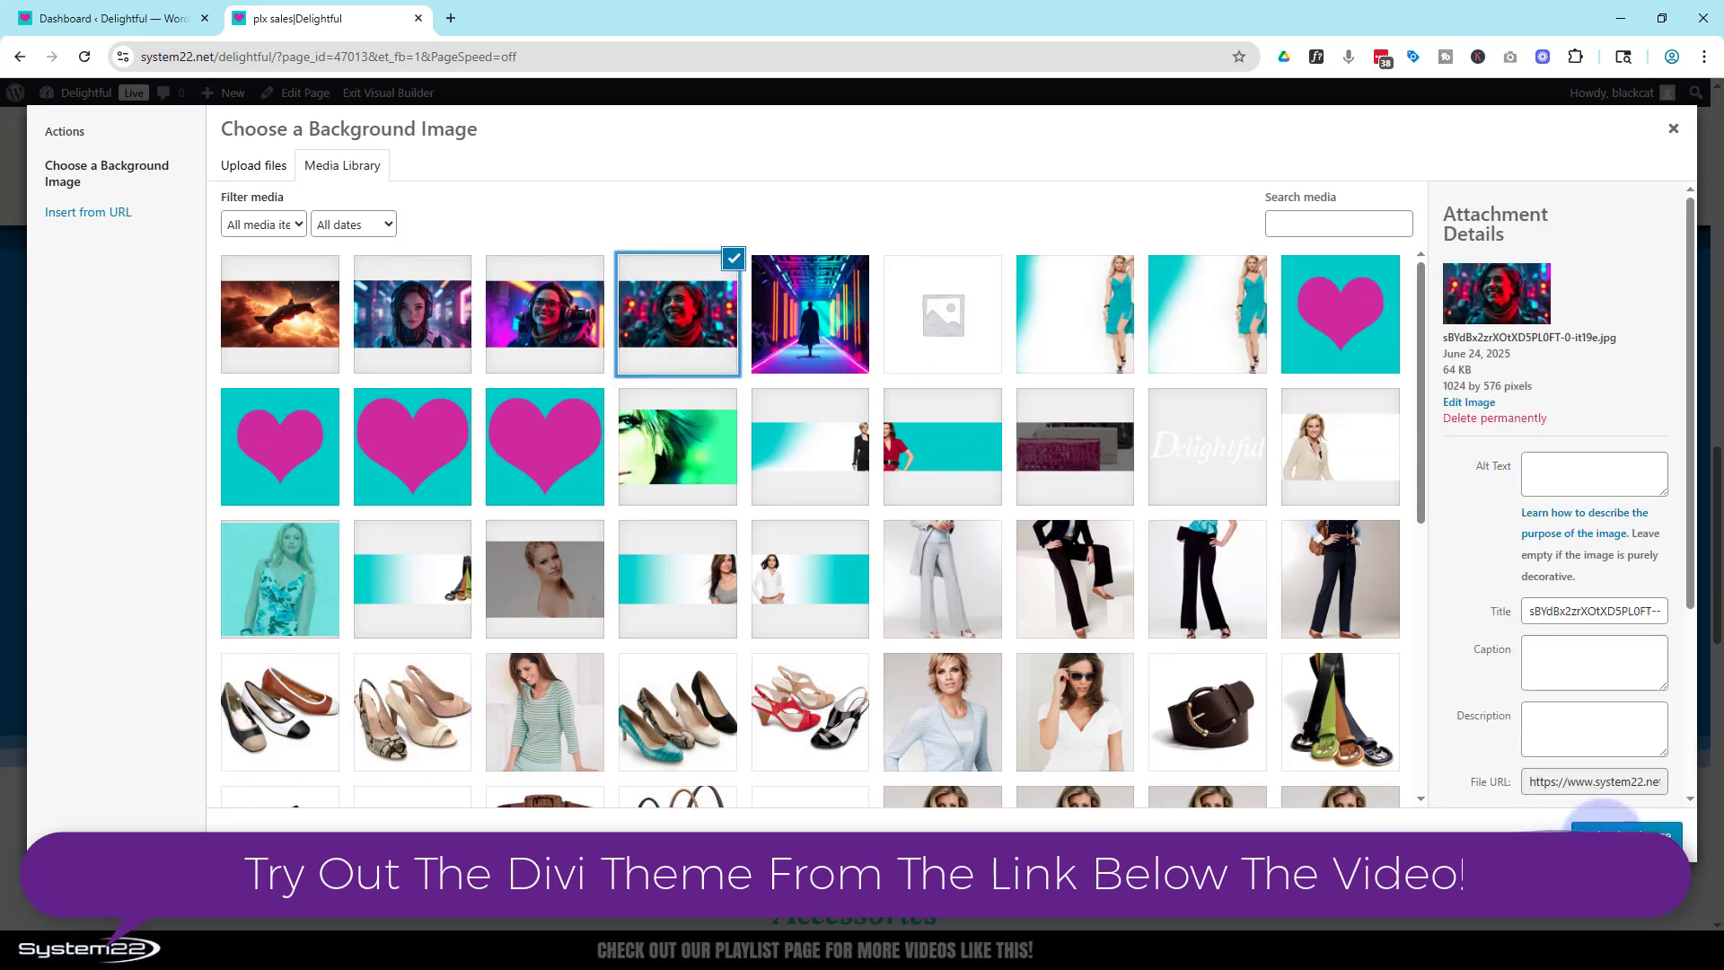
click(1618, 835)
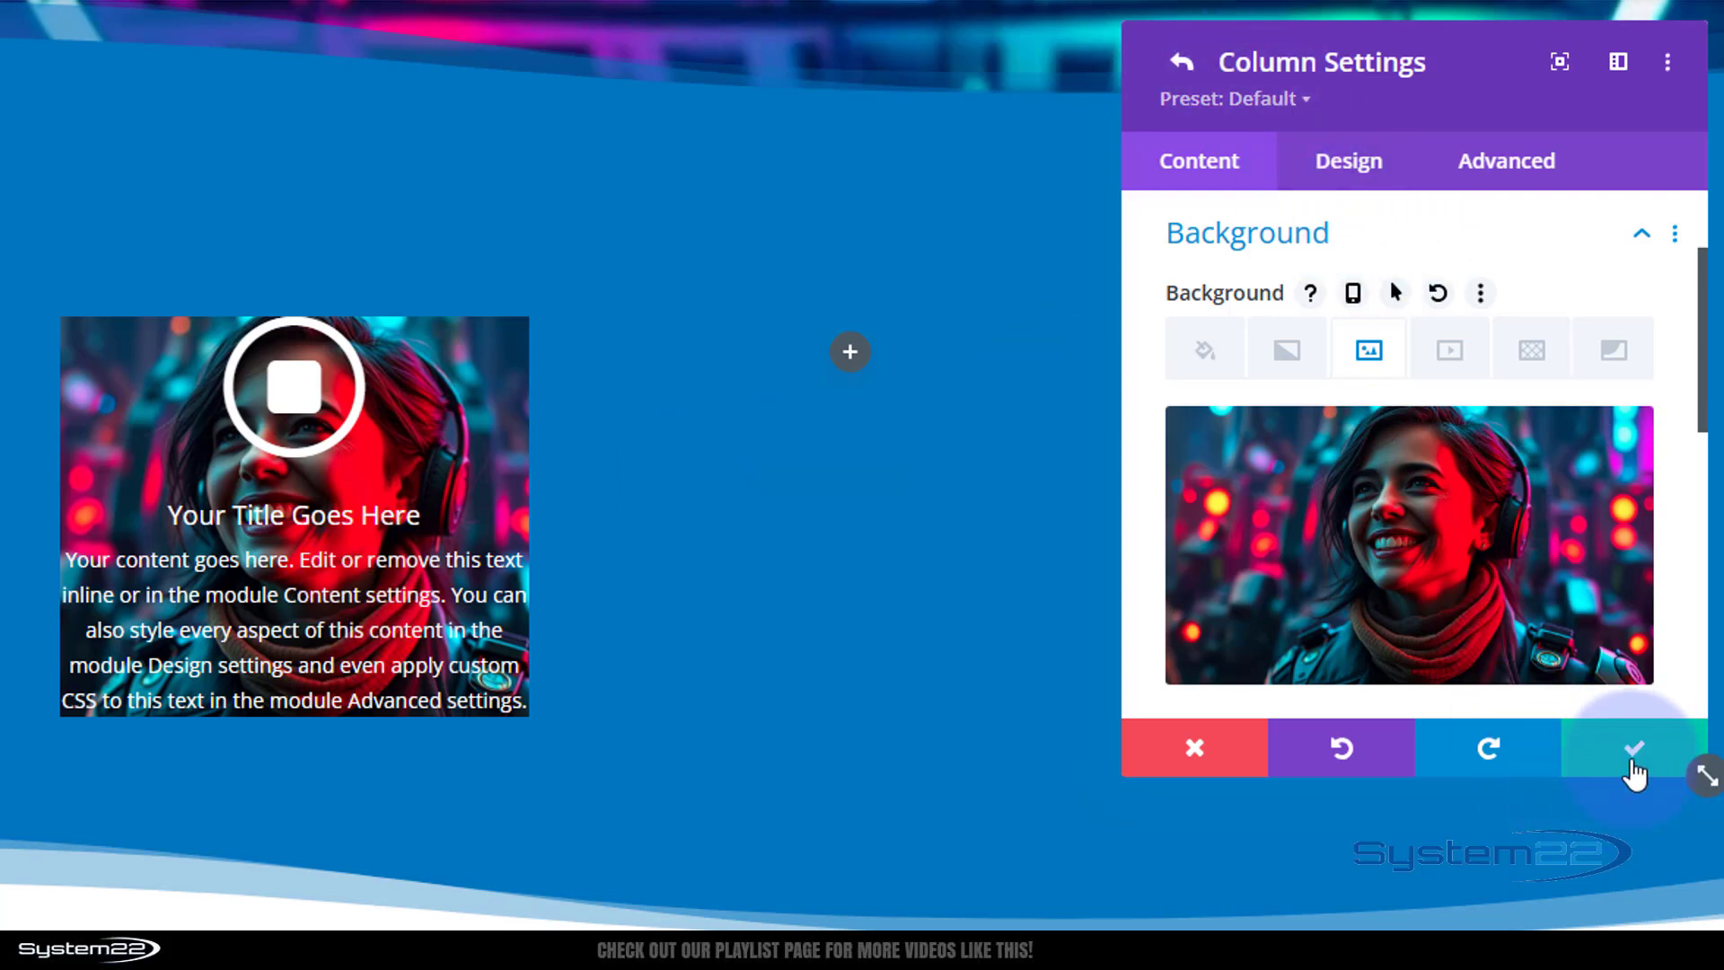
click(1634, 765)
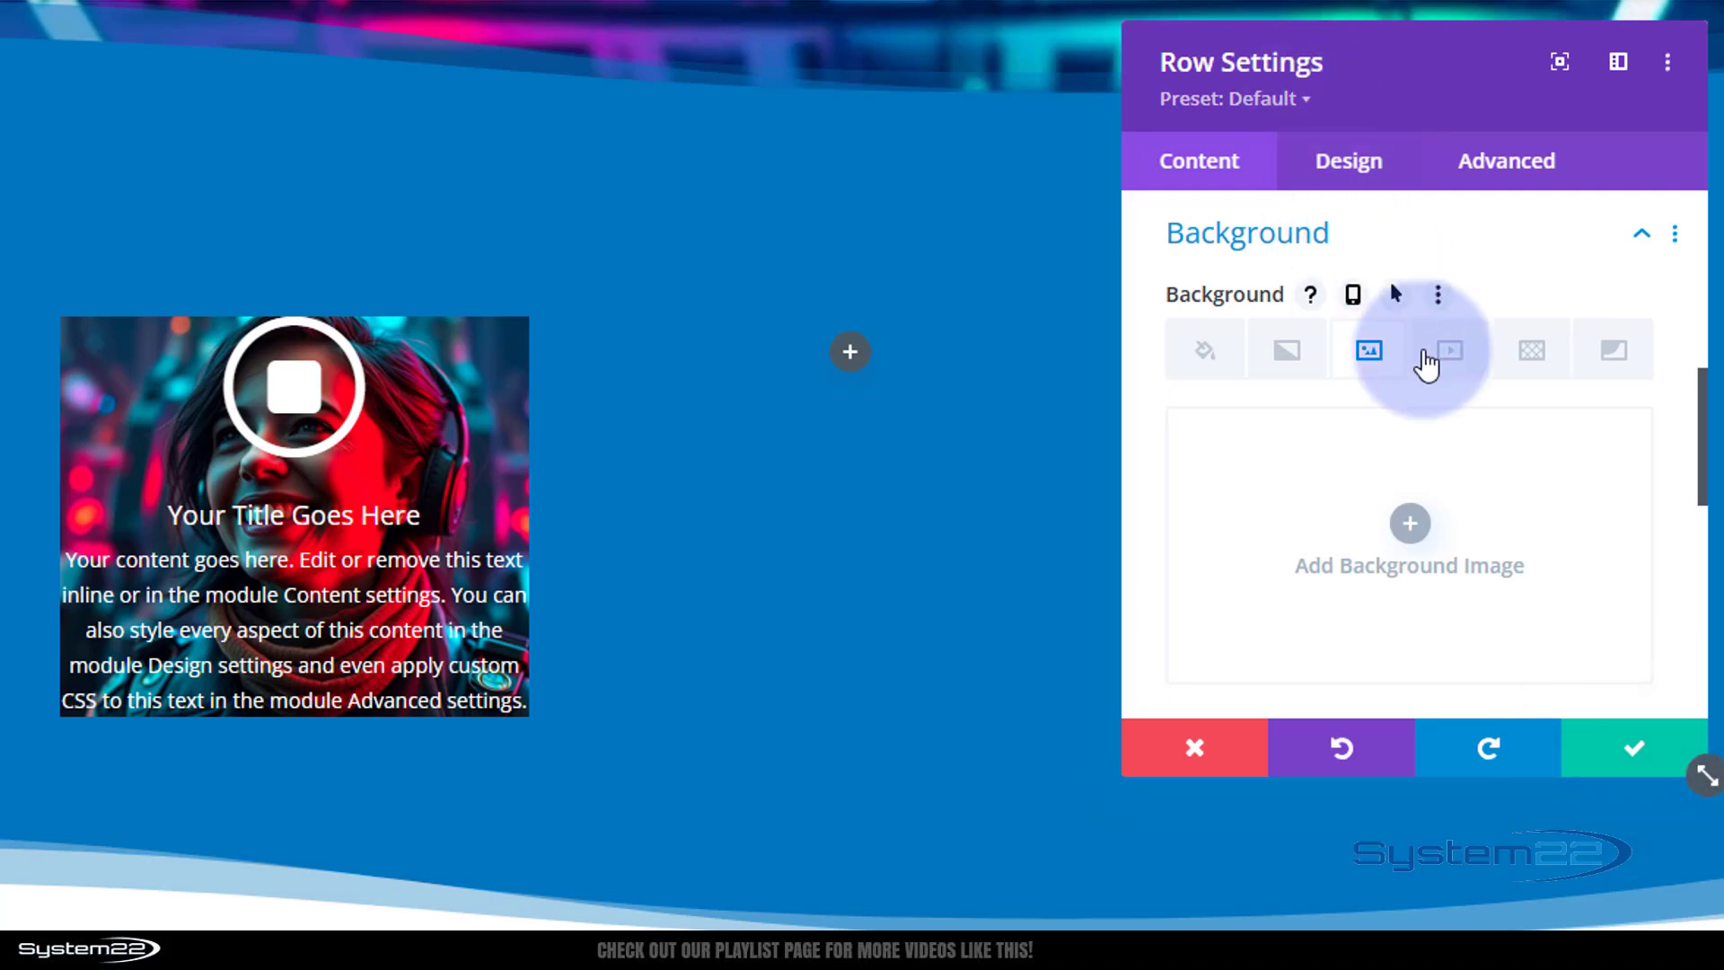
scroll(1412, 428, up, 3)
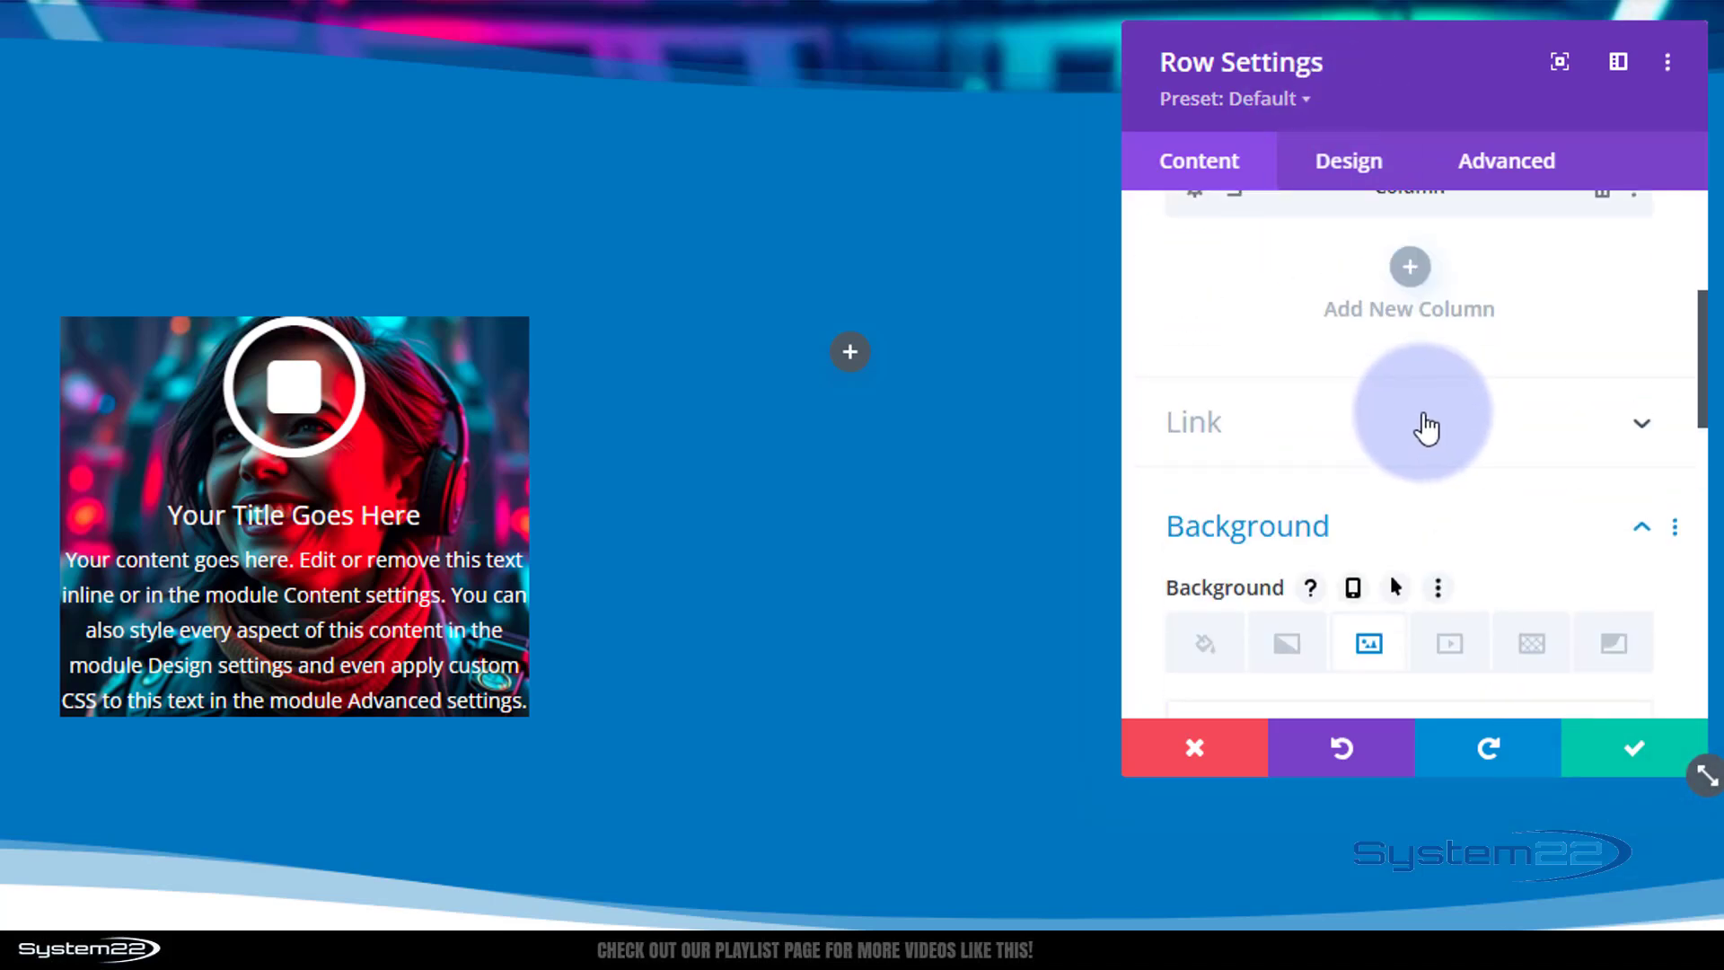
Give the row's second column a background image of the woman with headphones from the media library and save it.
scroll(1441, 413, up, 3)
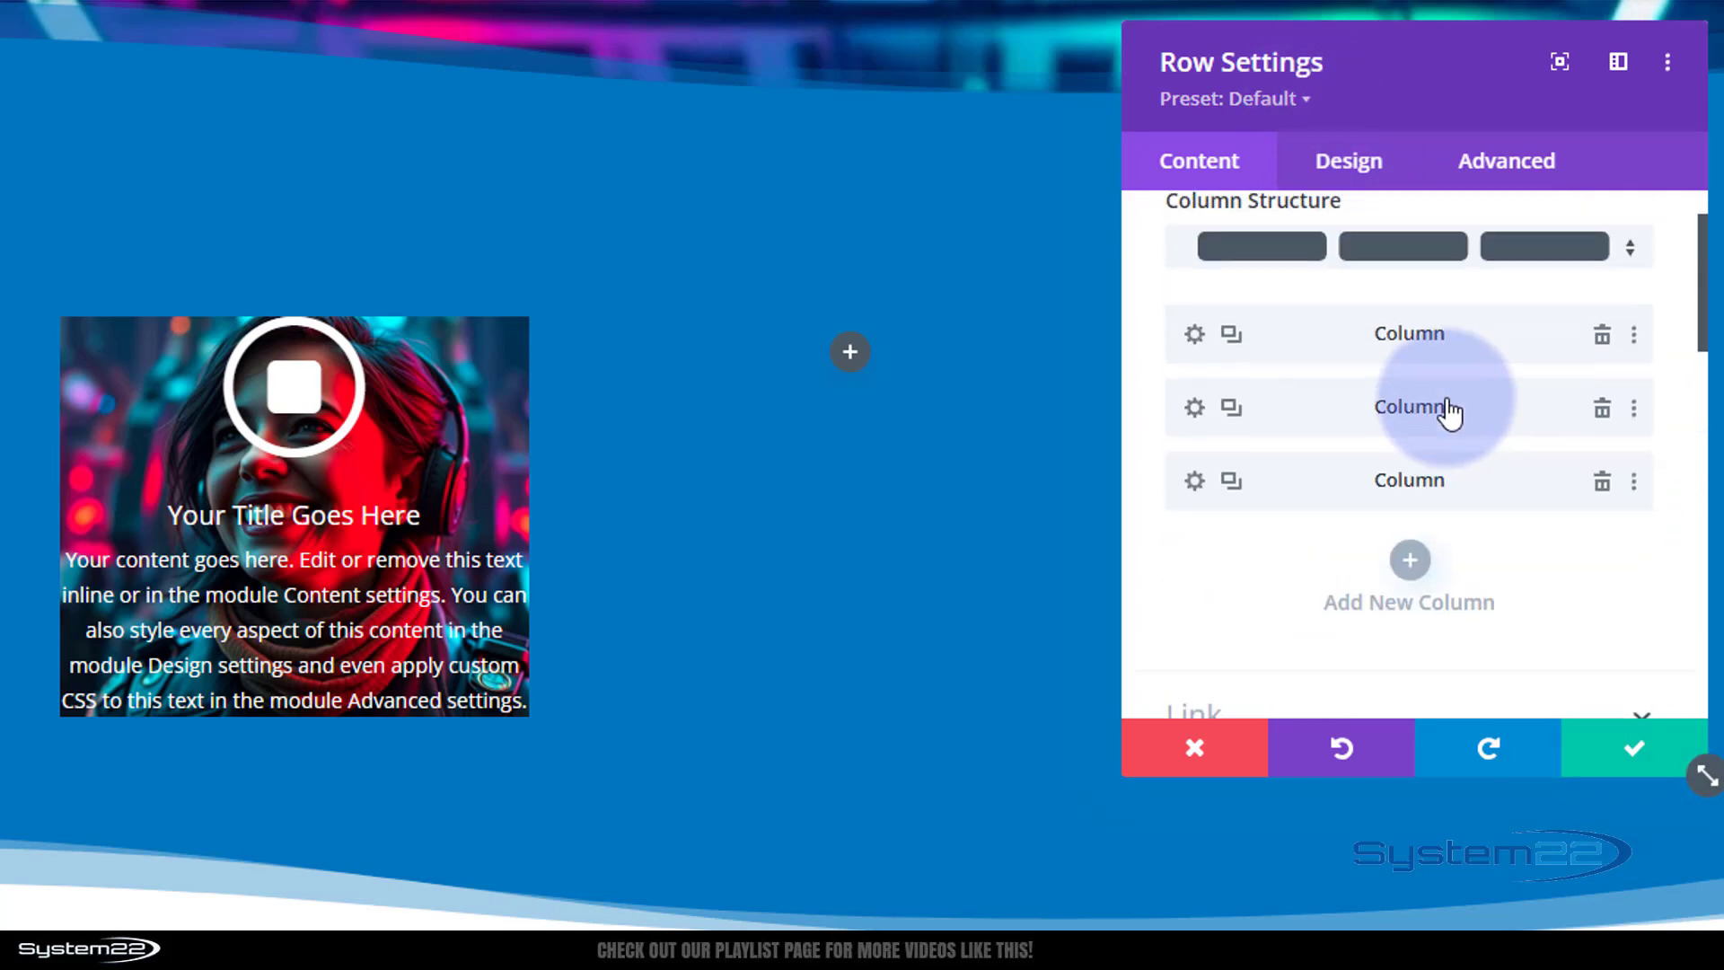
click(1194, 410)
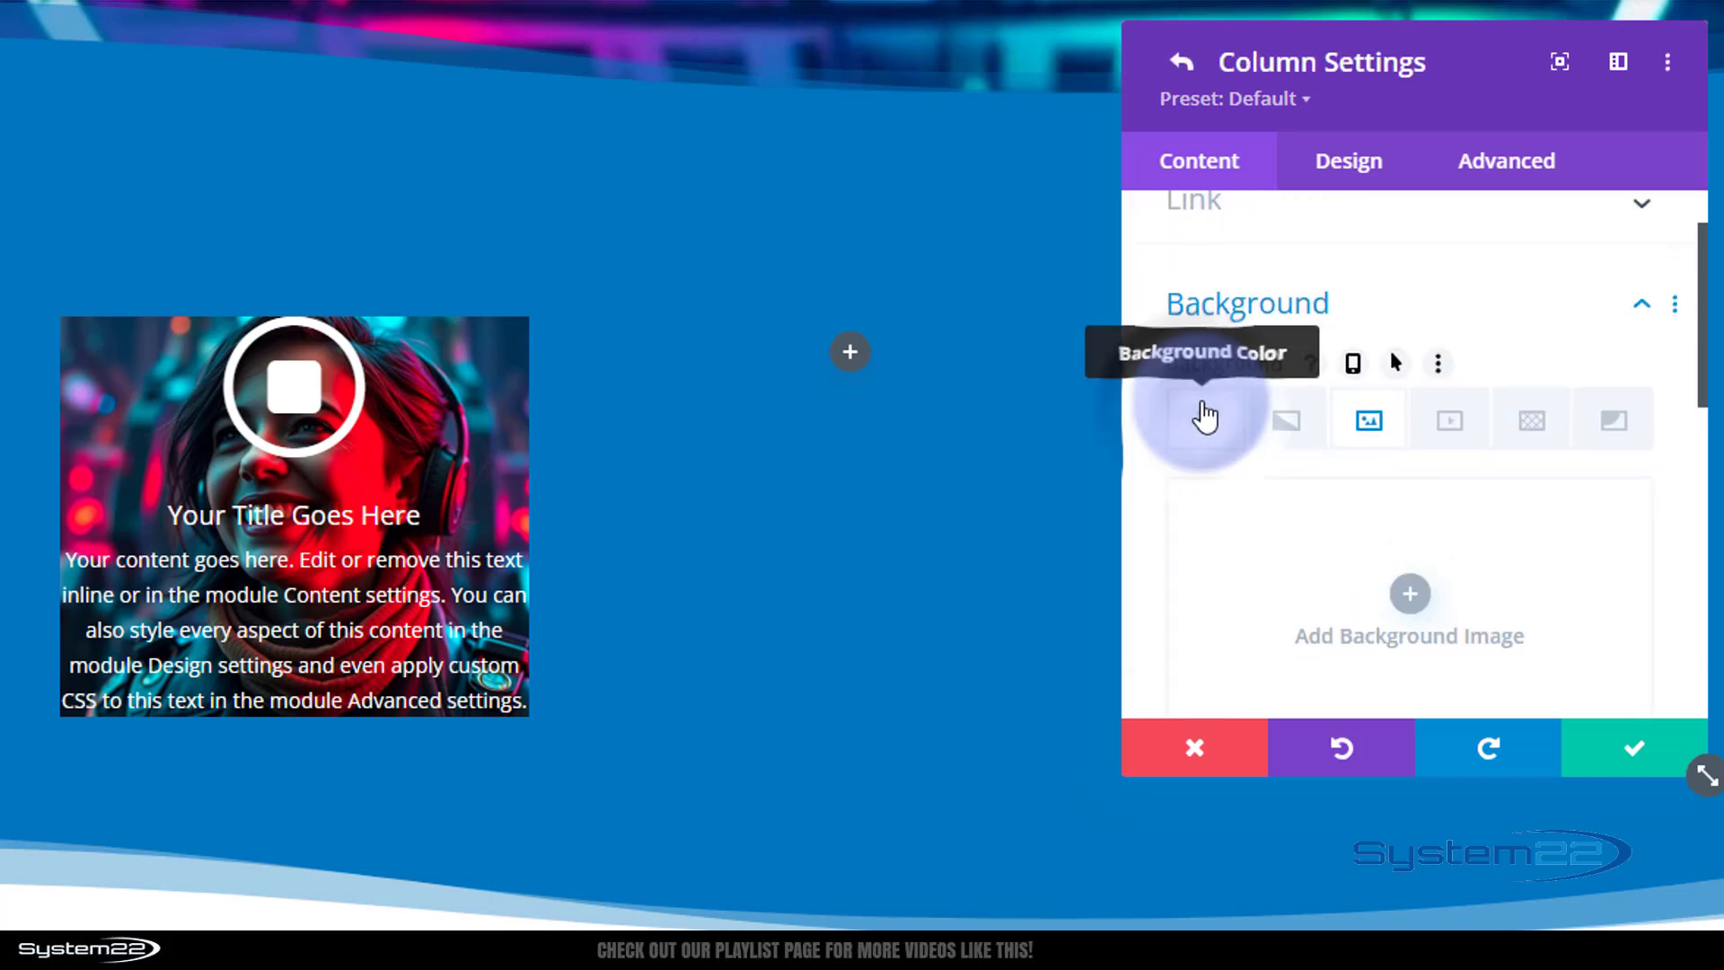
click(1408, 593)
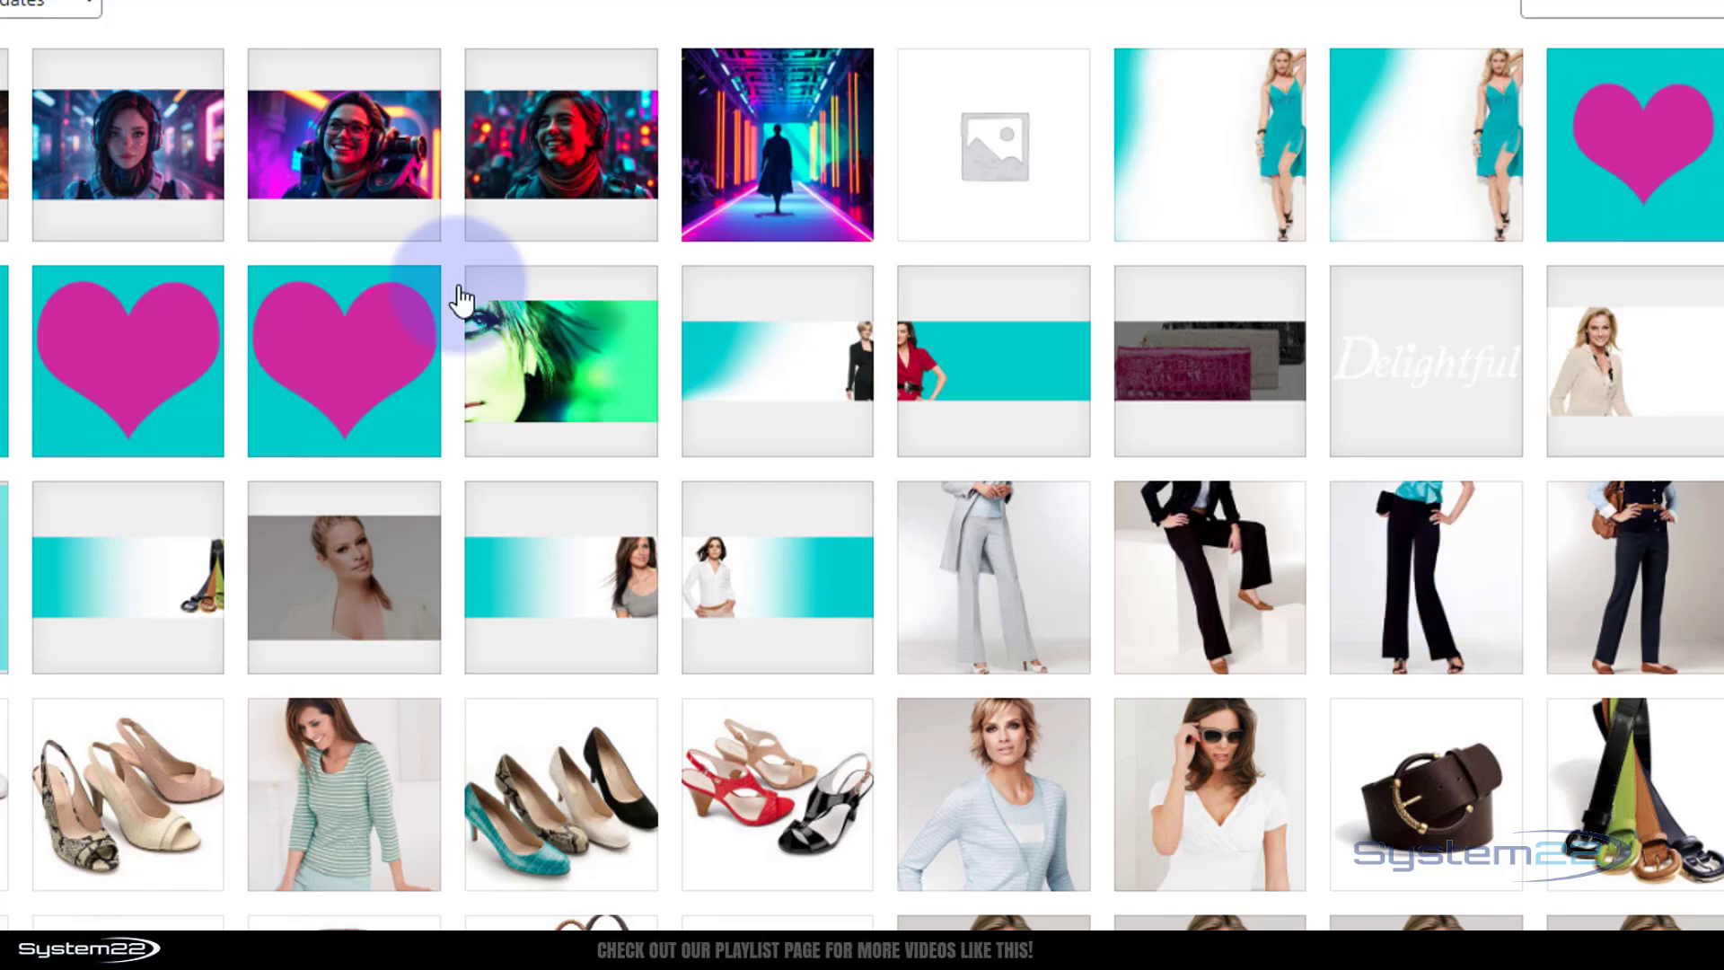
click(175, 166)
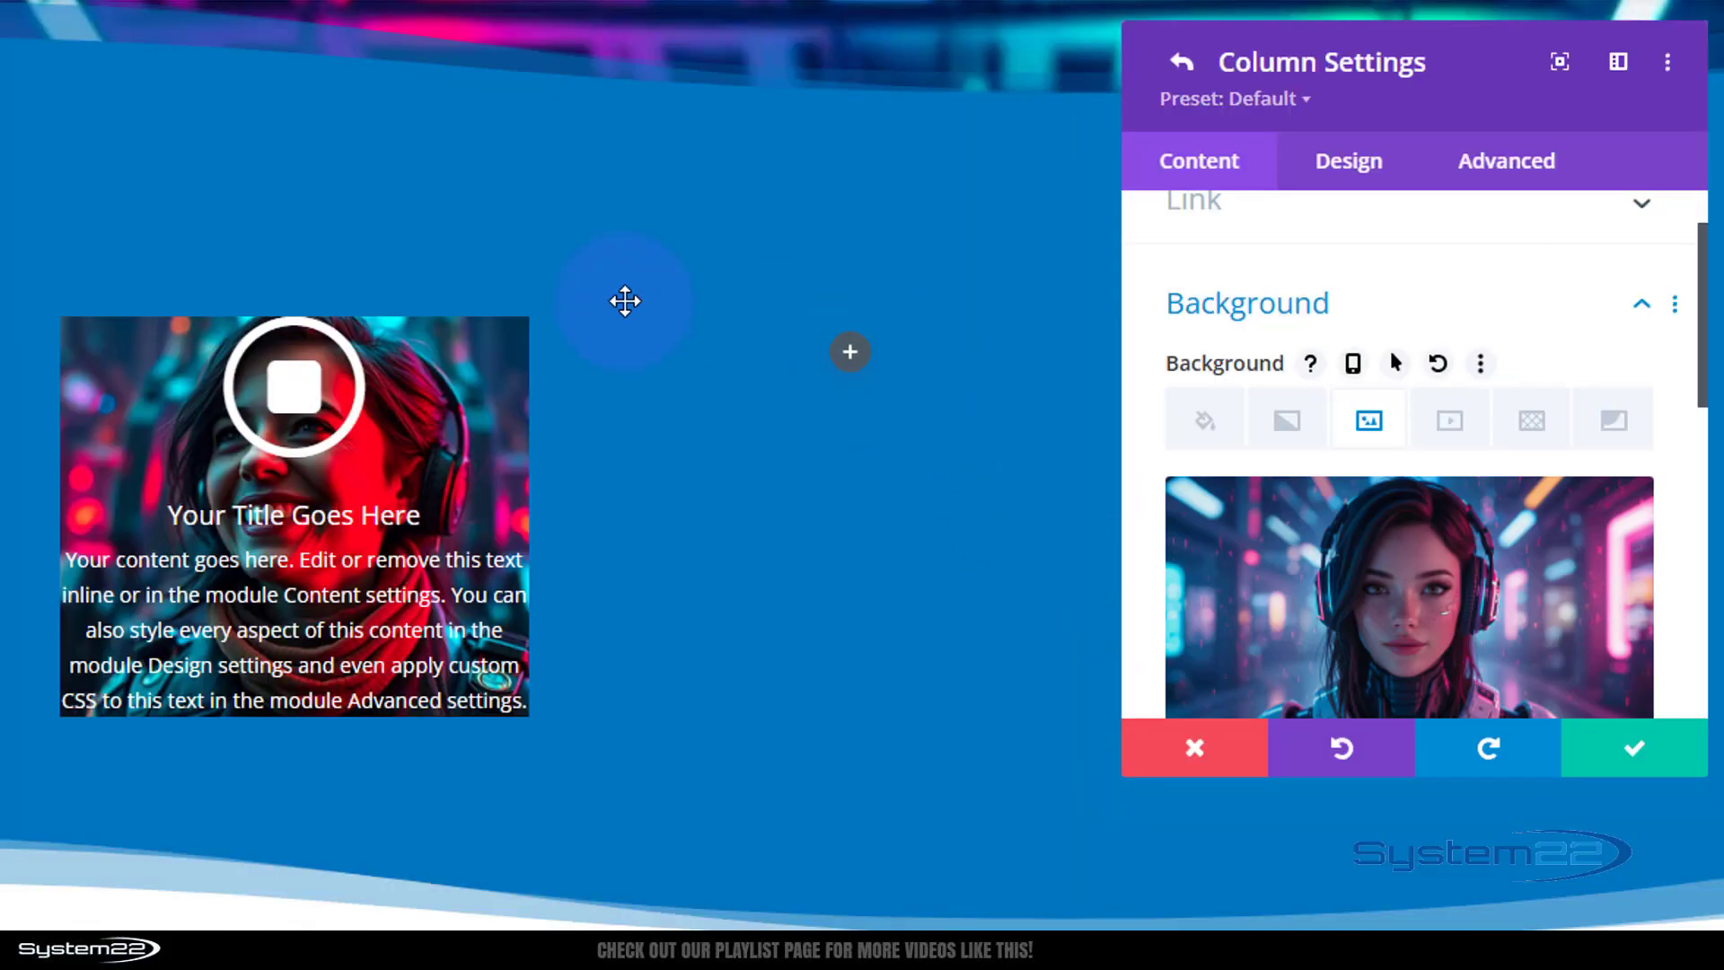
click(1645, 765)
Give the third column a background image of the smiling woman with glasses and headset, then save the column and row settings.
scroll(1426, 568, up, 3)
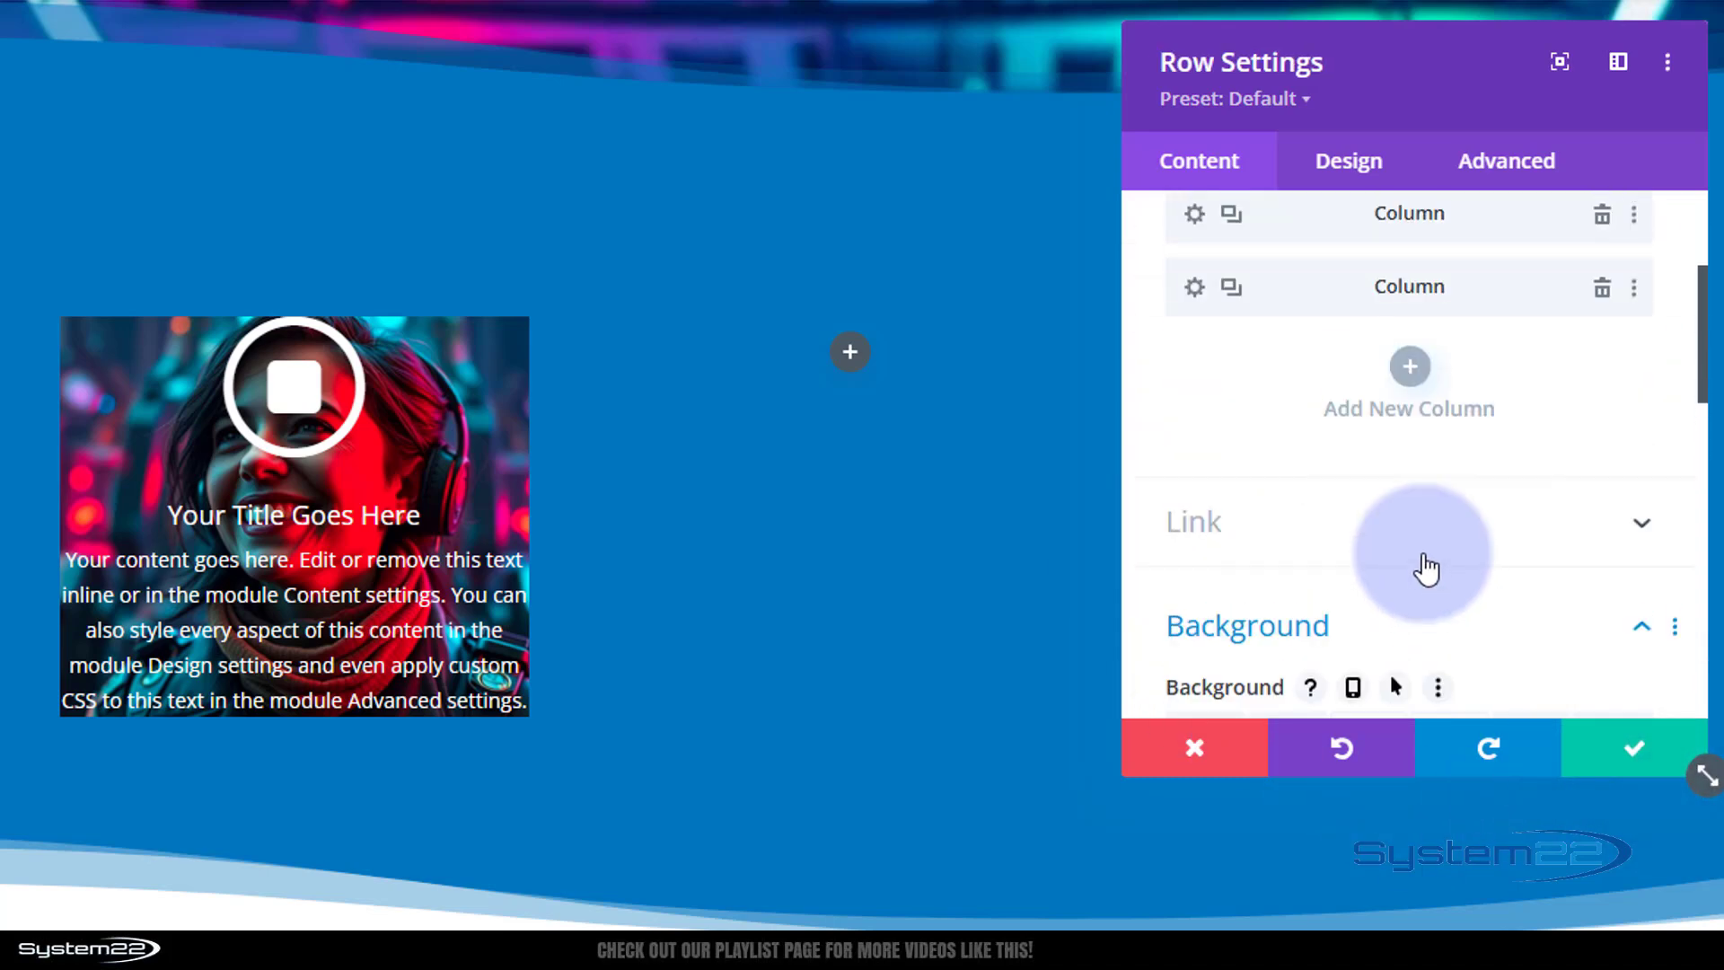
click(1195, 288)
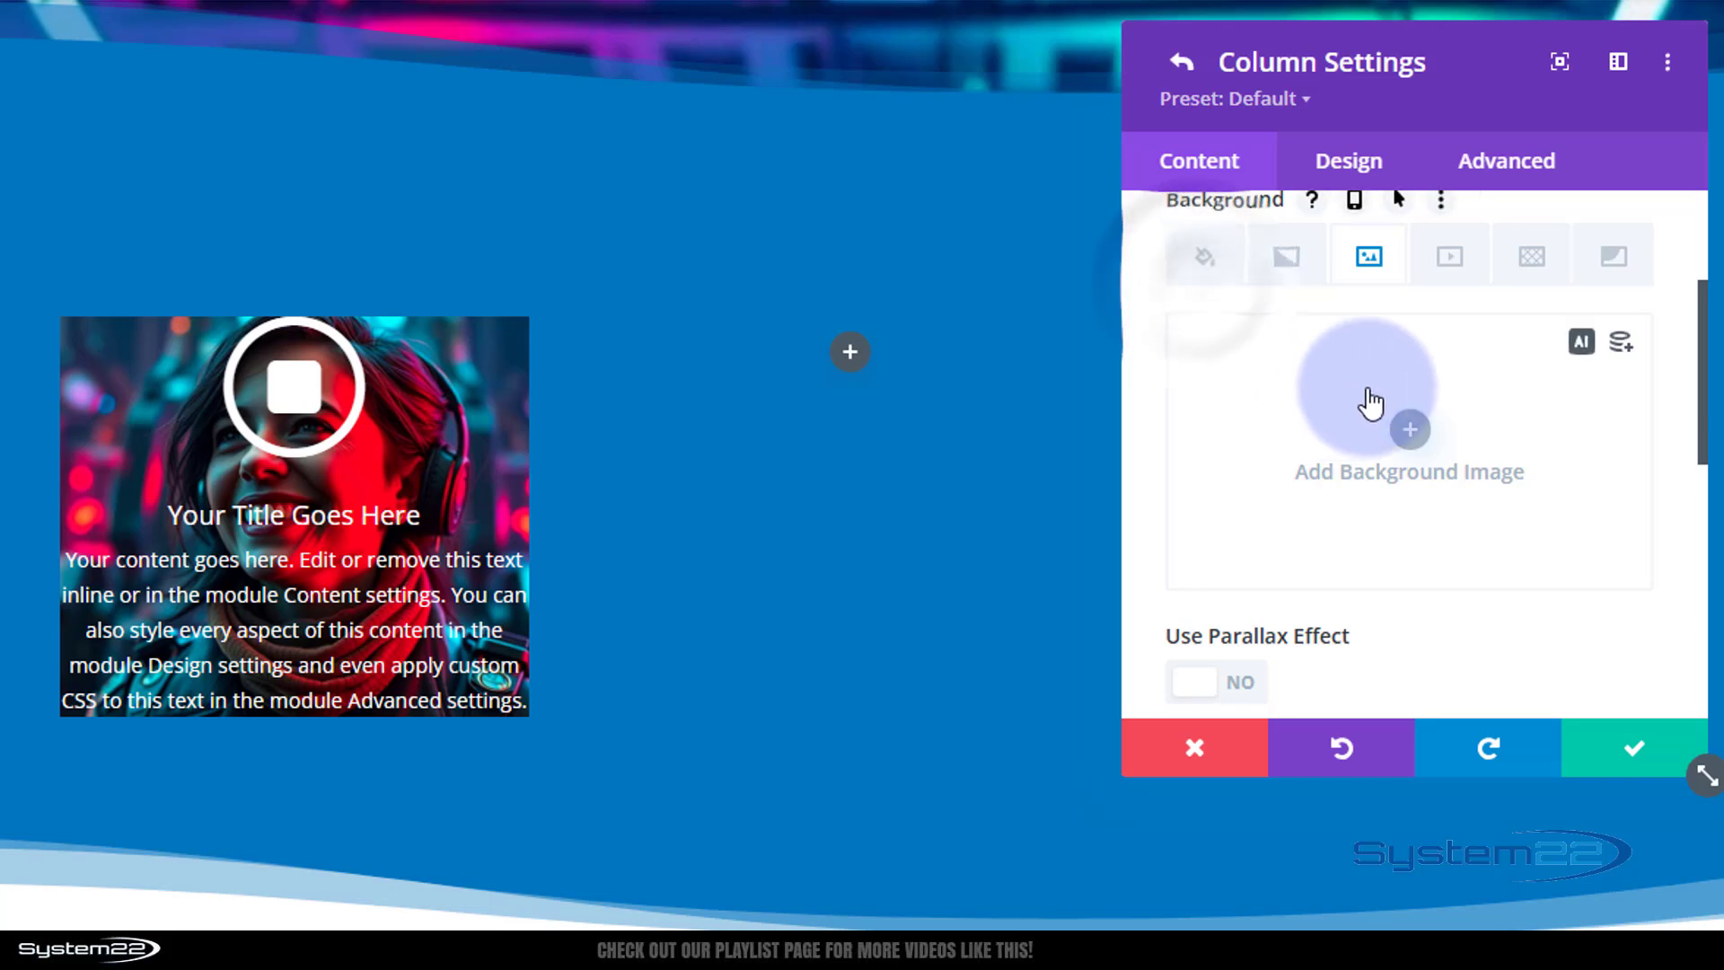
click(1409, 429)
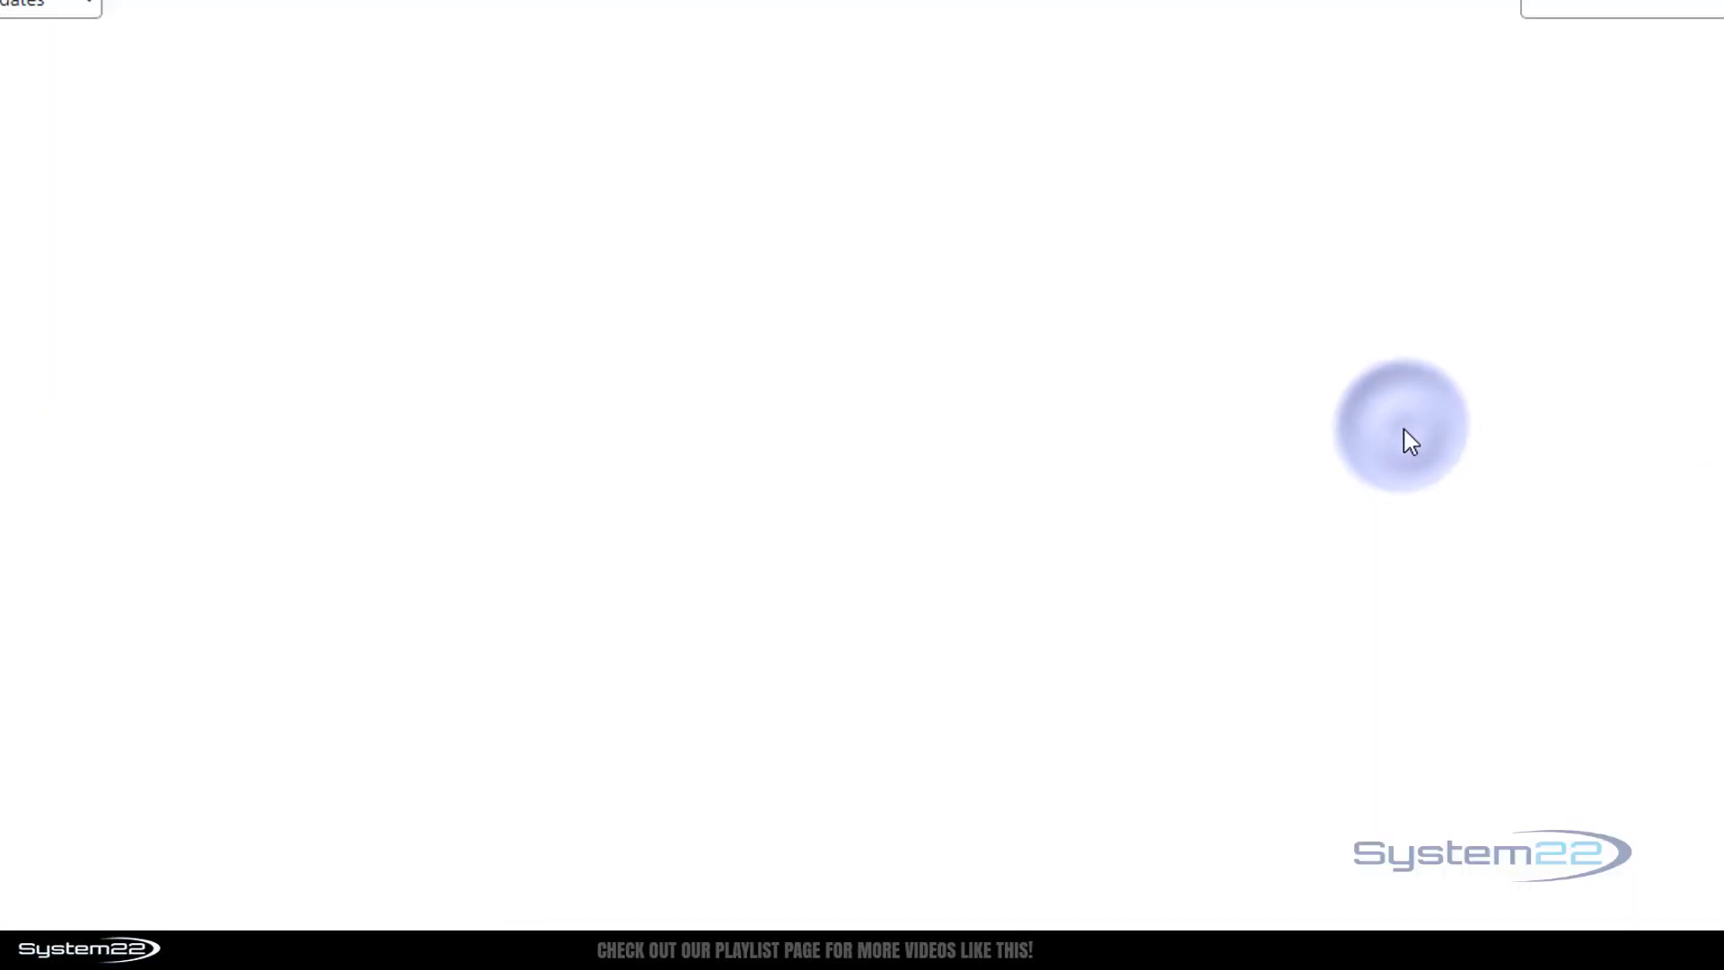
click(388, 141)
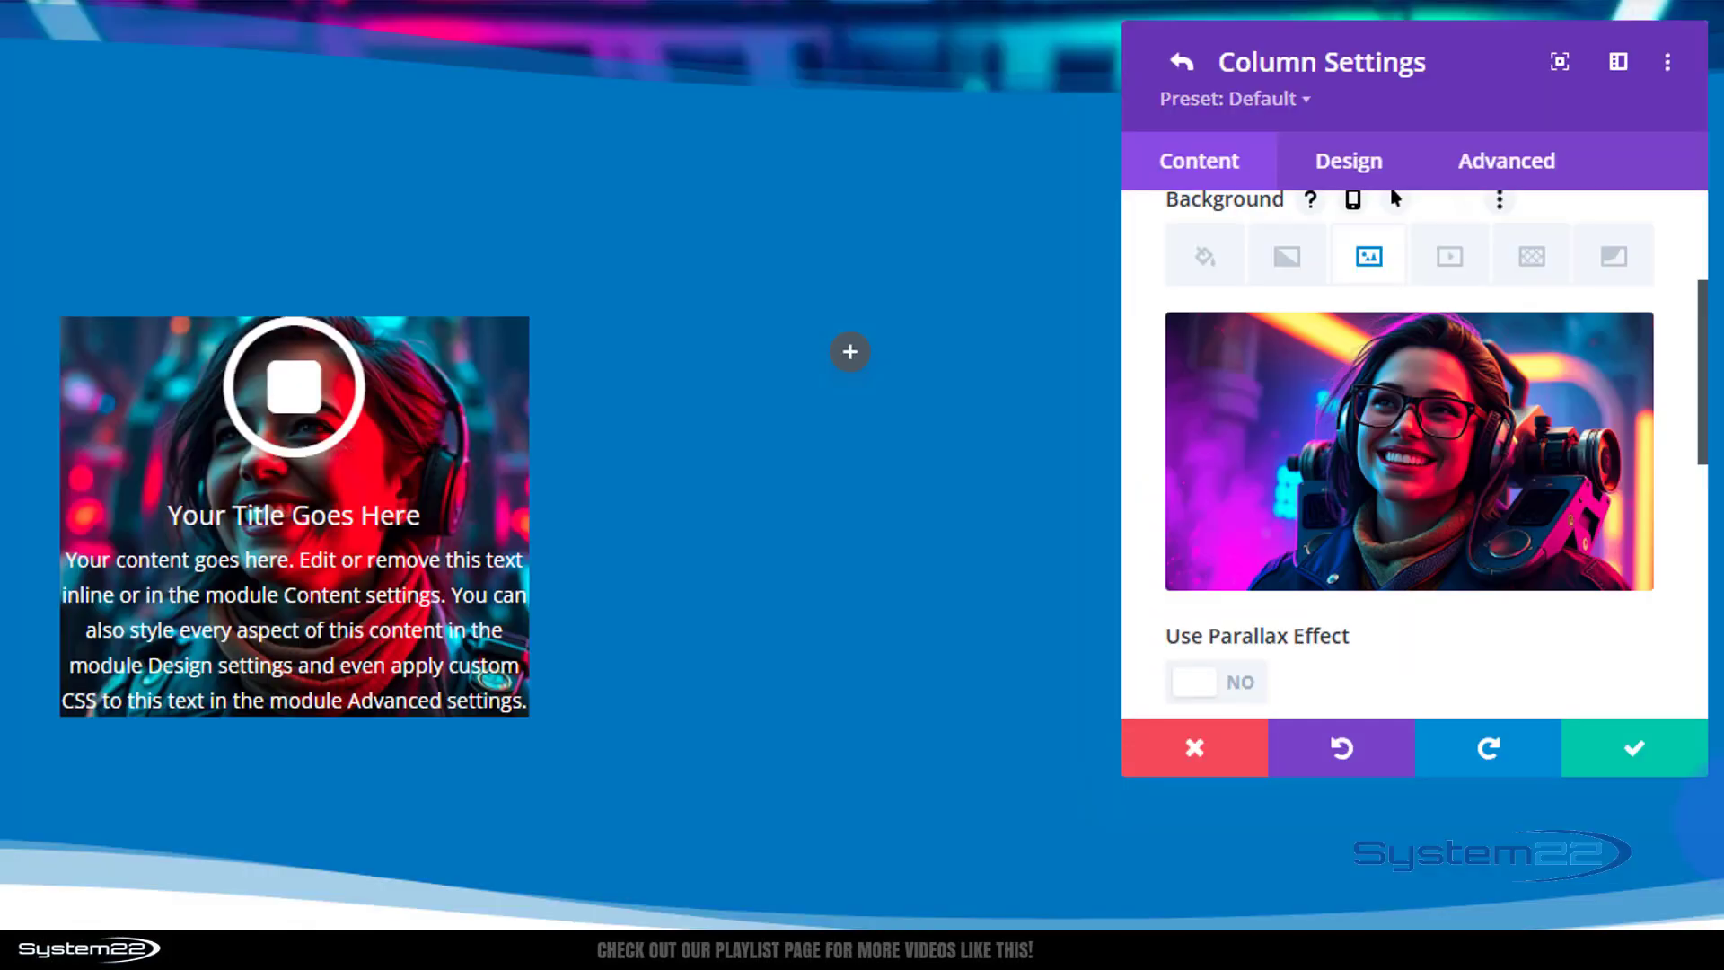
click(1635, 754)
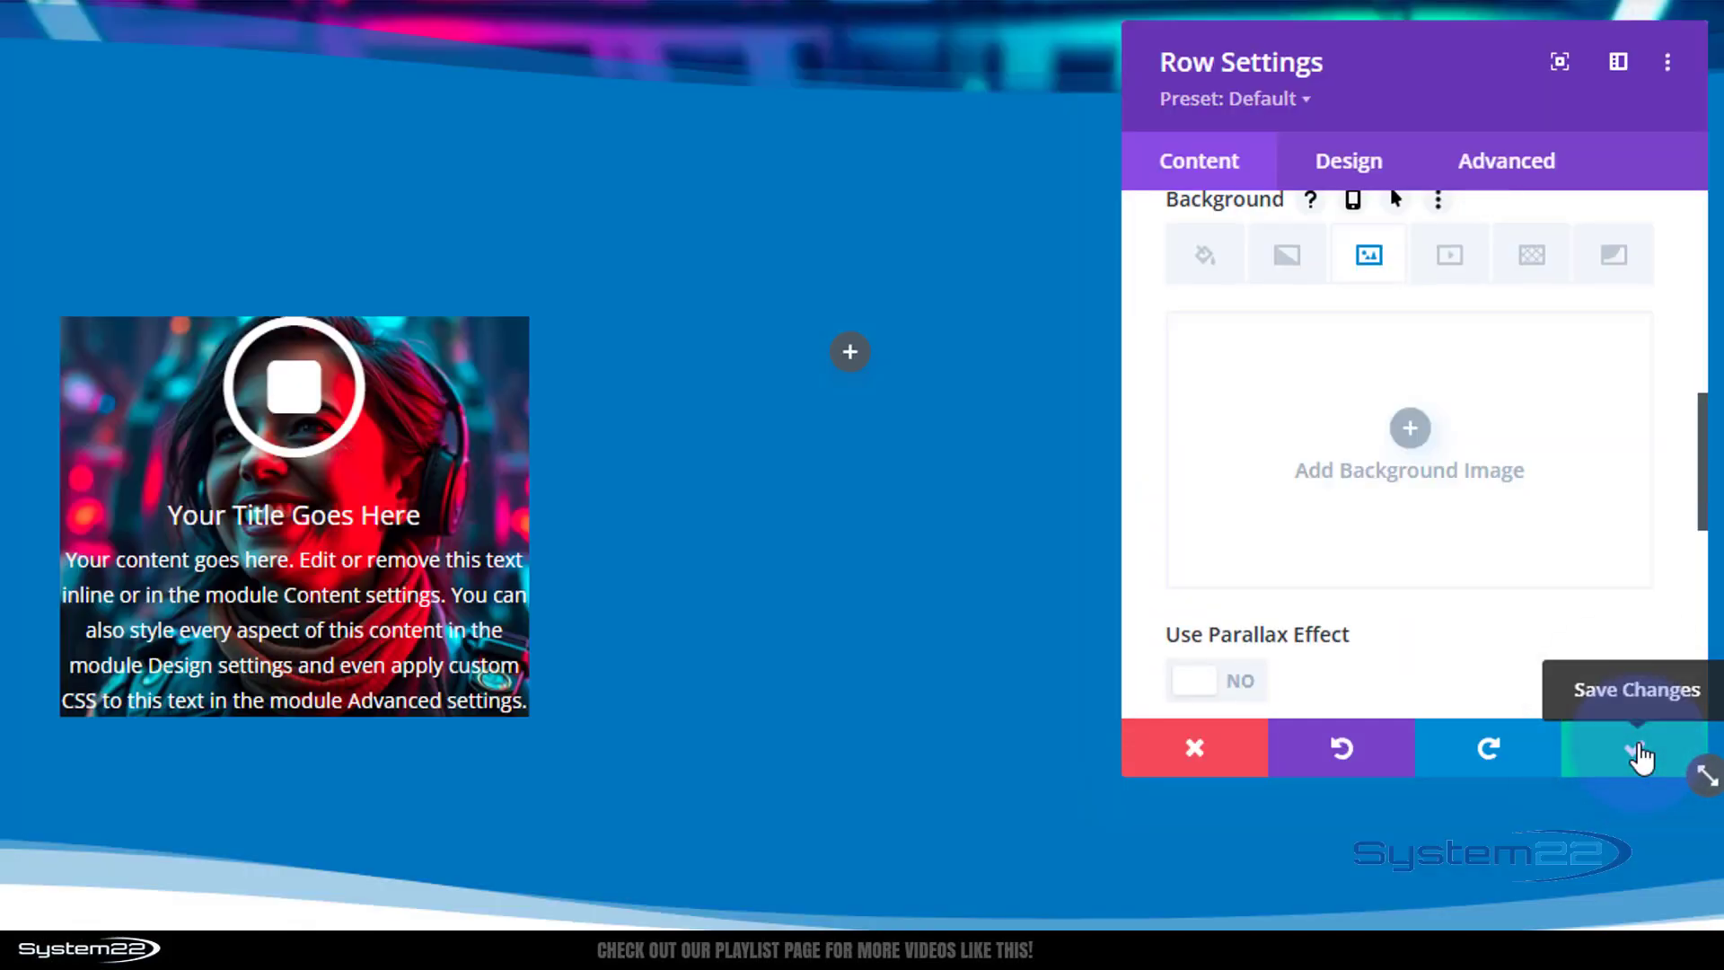
click(1641, 757)
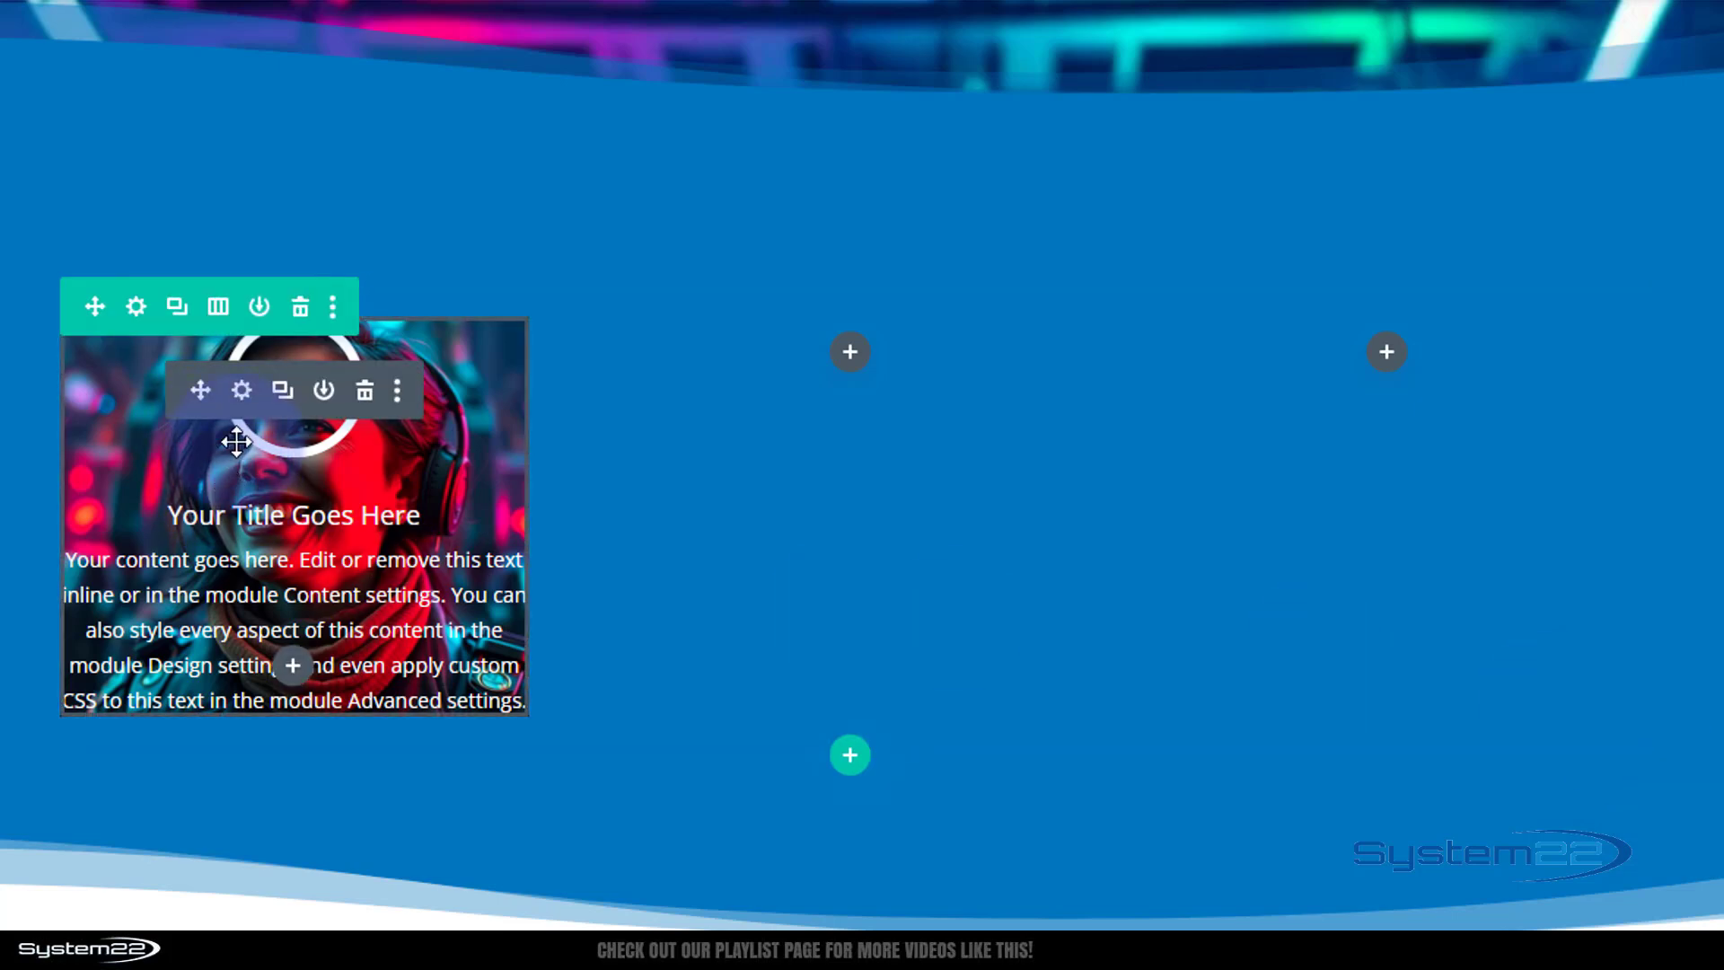
Set the blurb's padding to 20px on the top, bottom, left and right.
click(246, 390)
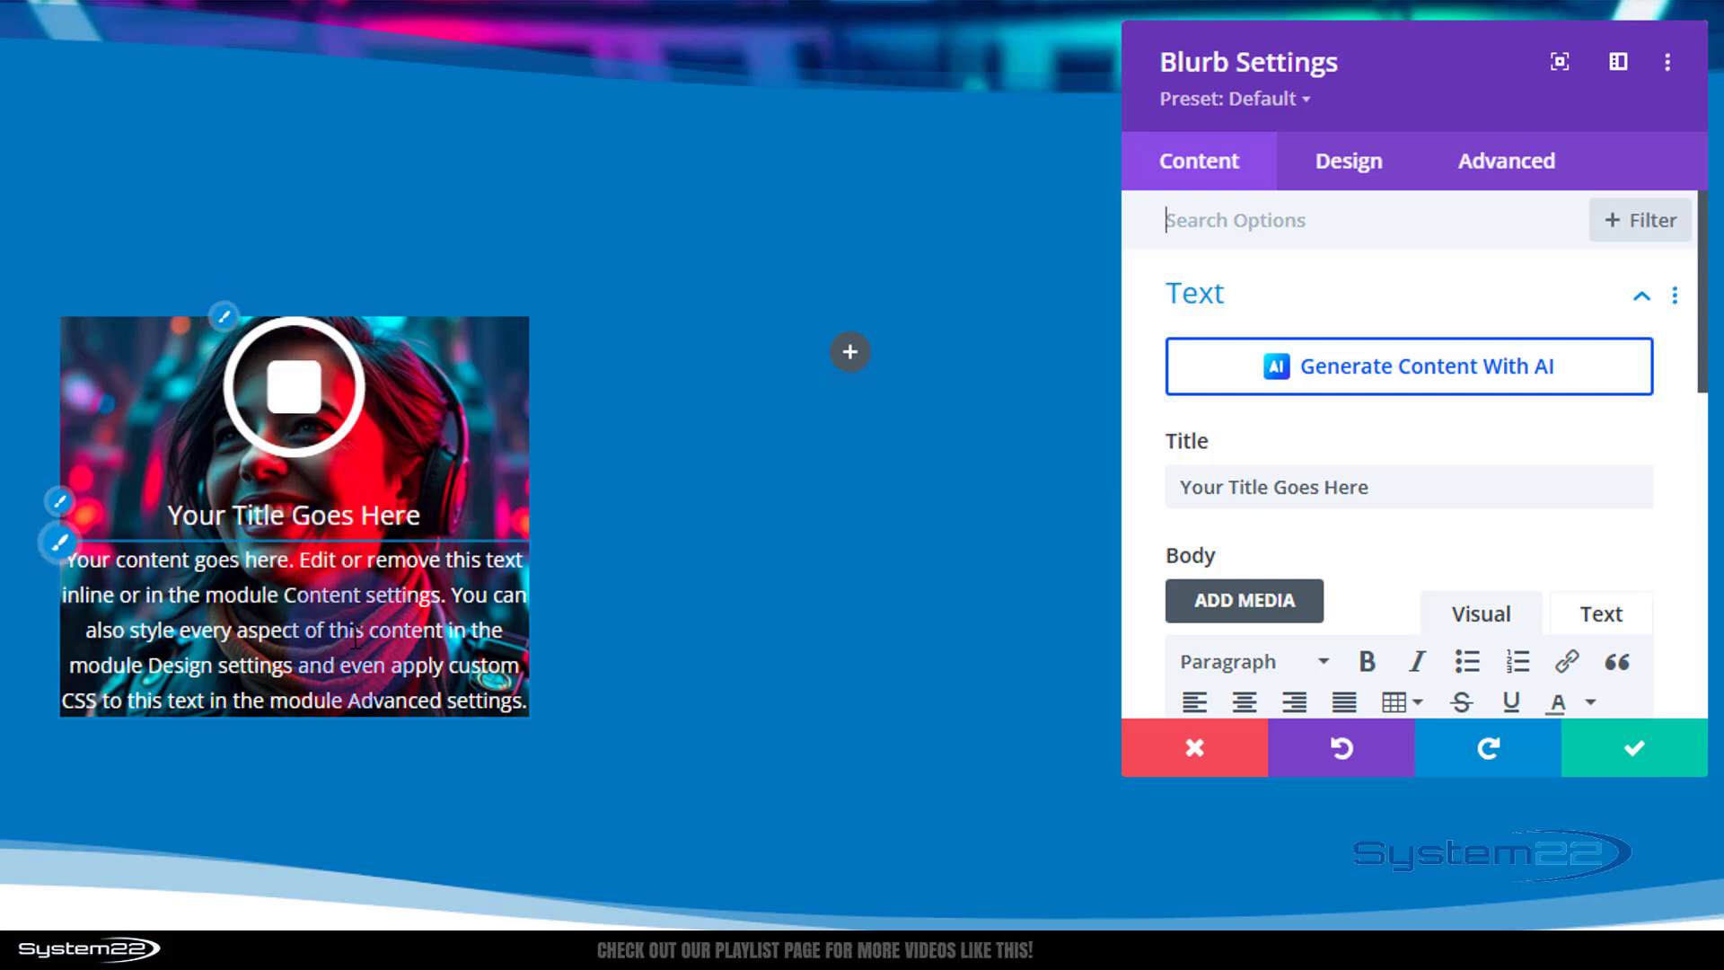
click(508, 597)
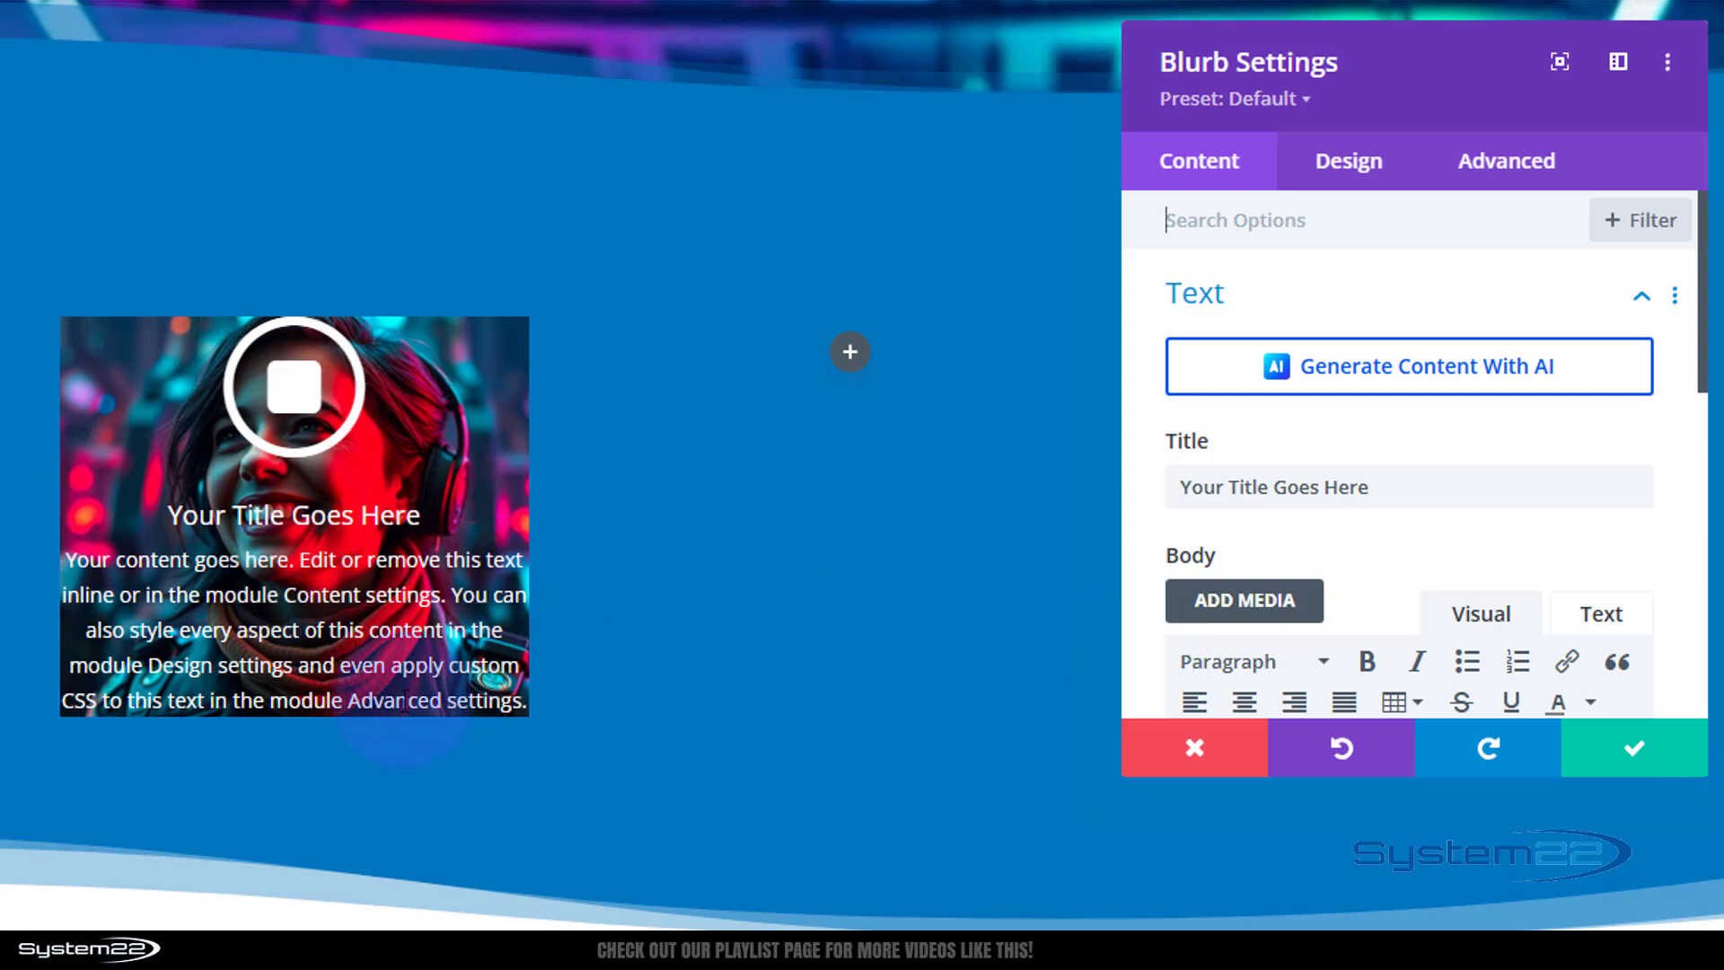
click(1293, 216)
click(1338, 166)
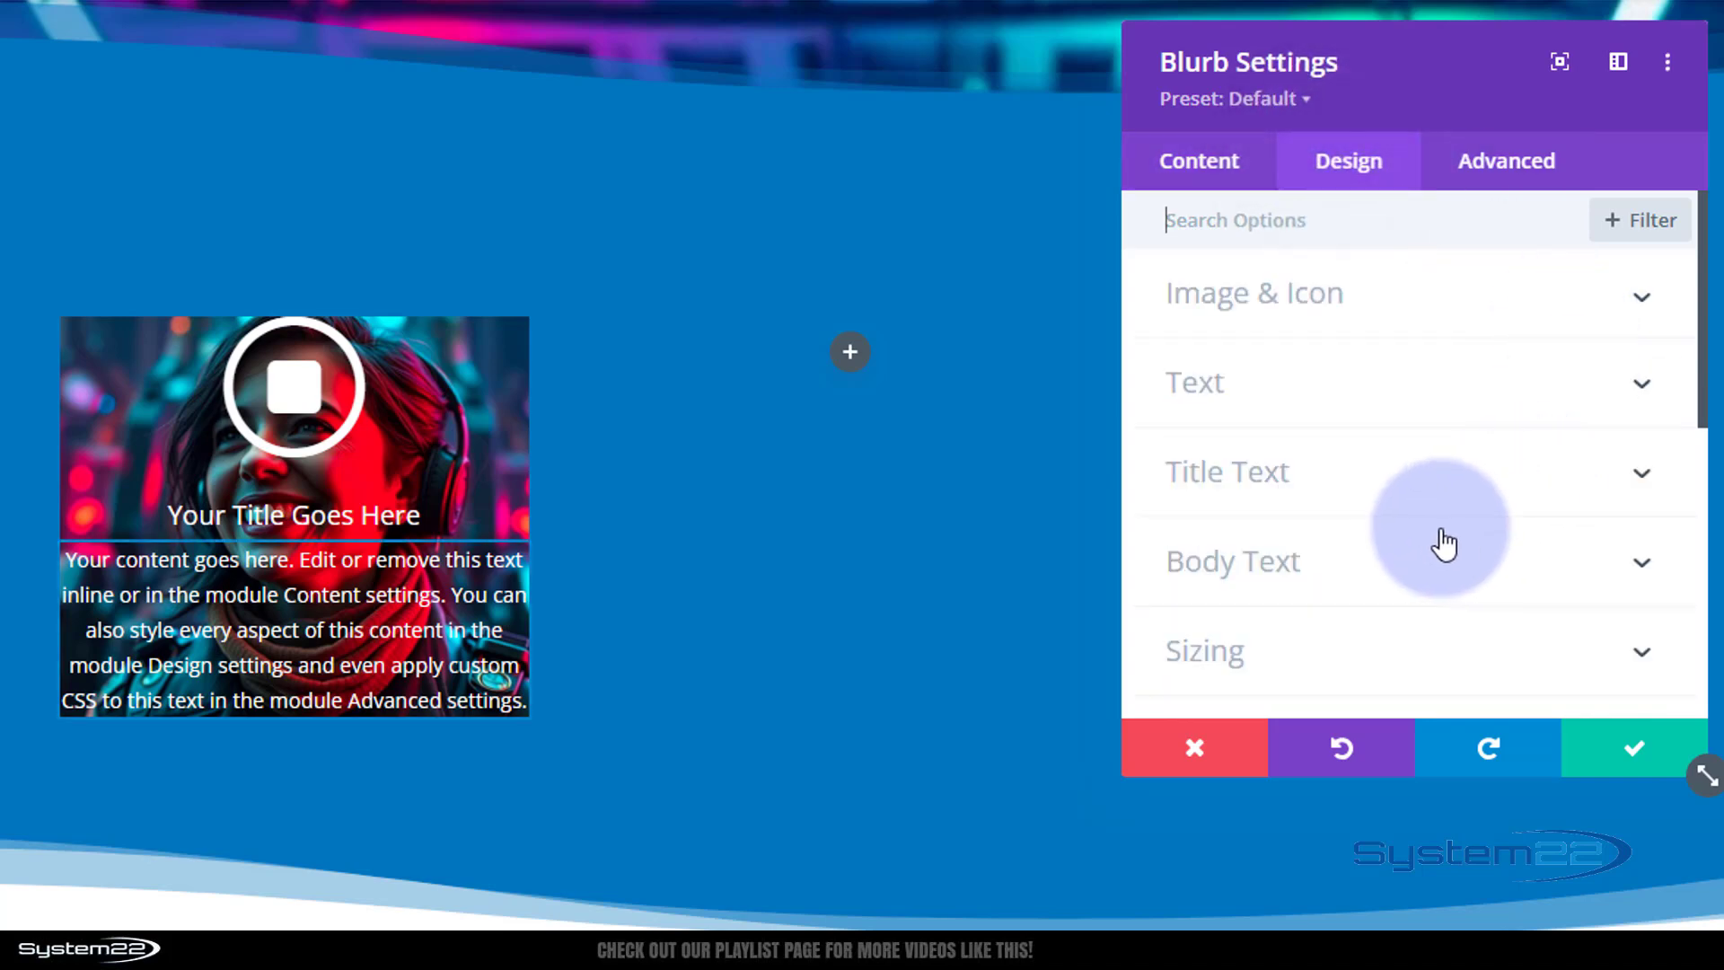
scroll(1441, 542, down, 5)
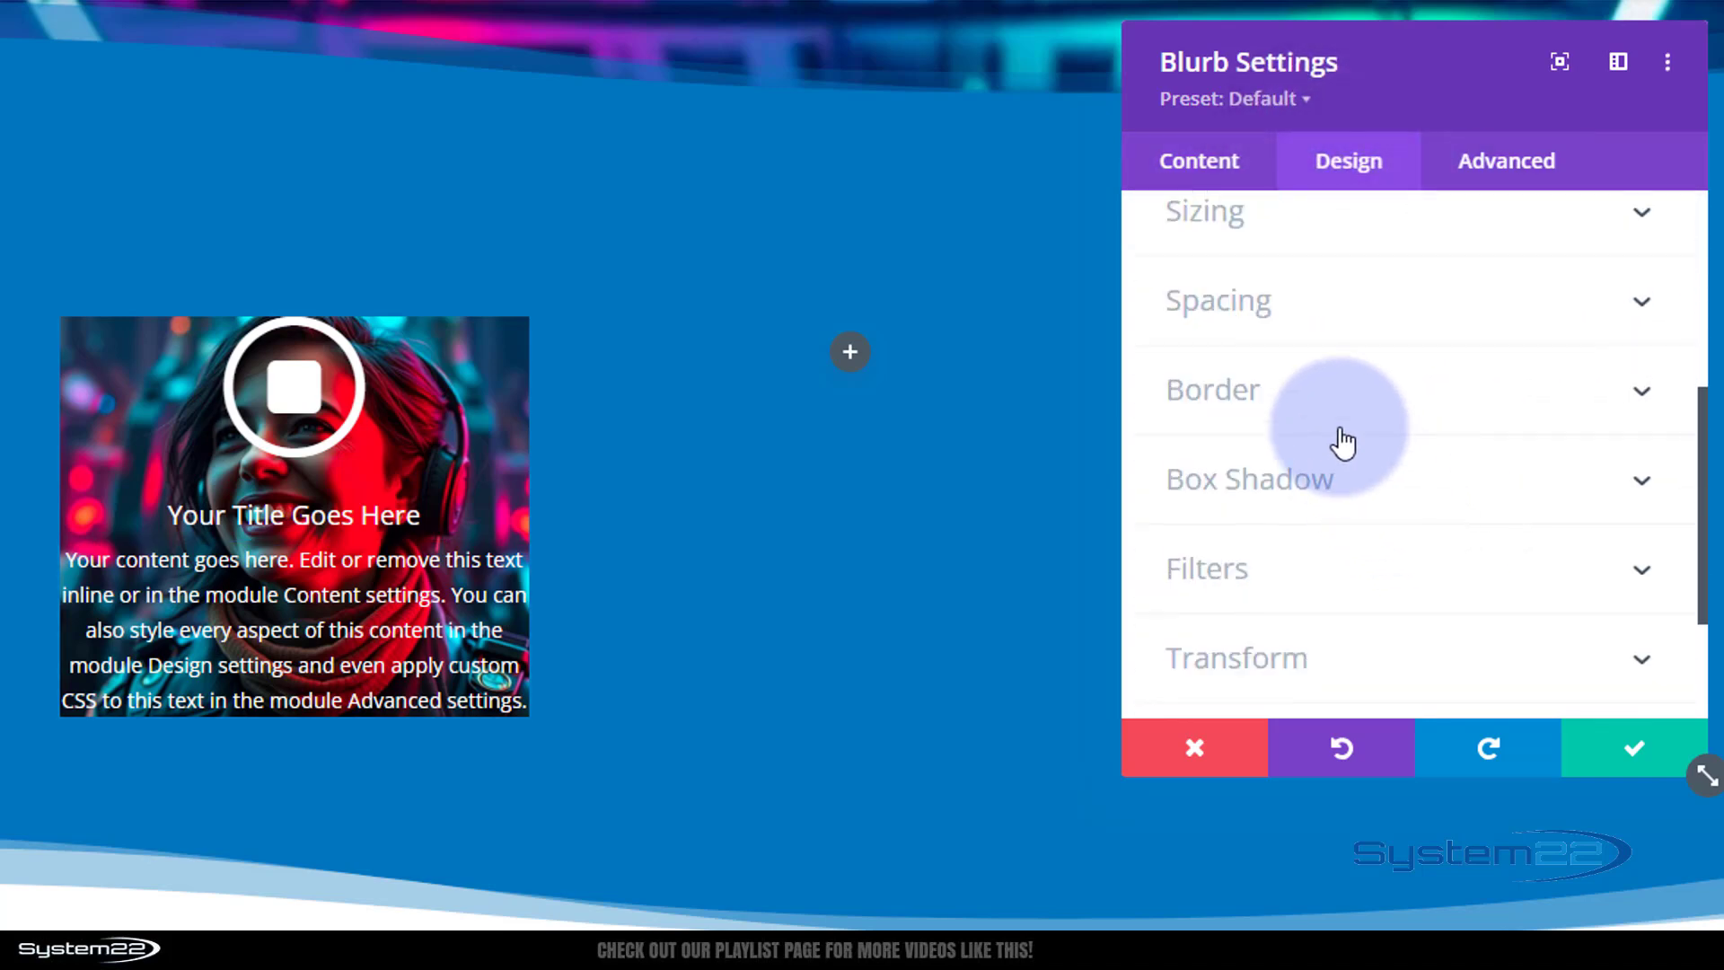
click(1343, 325)
click(1191, 479)
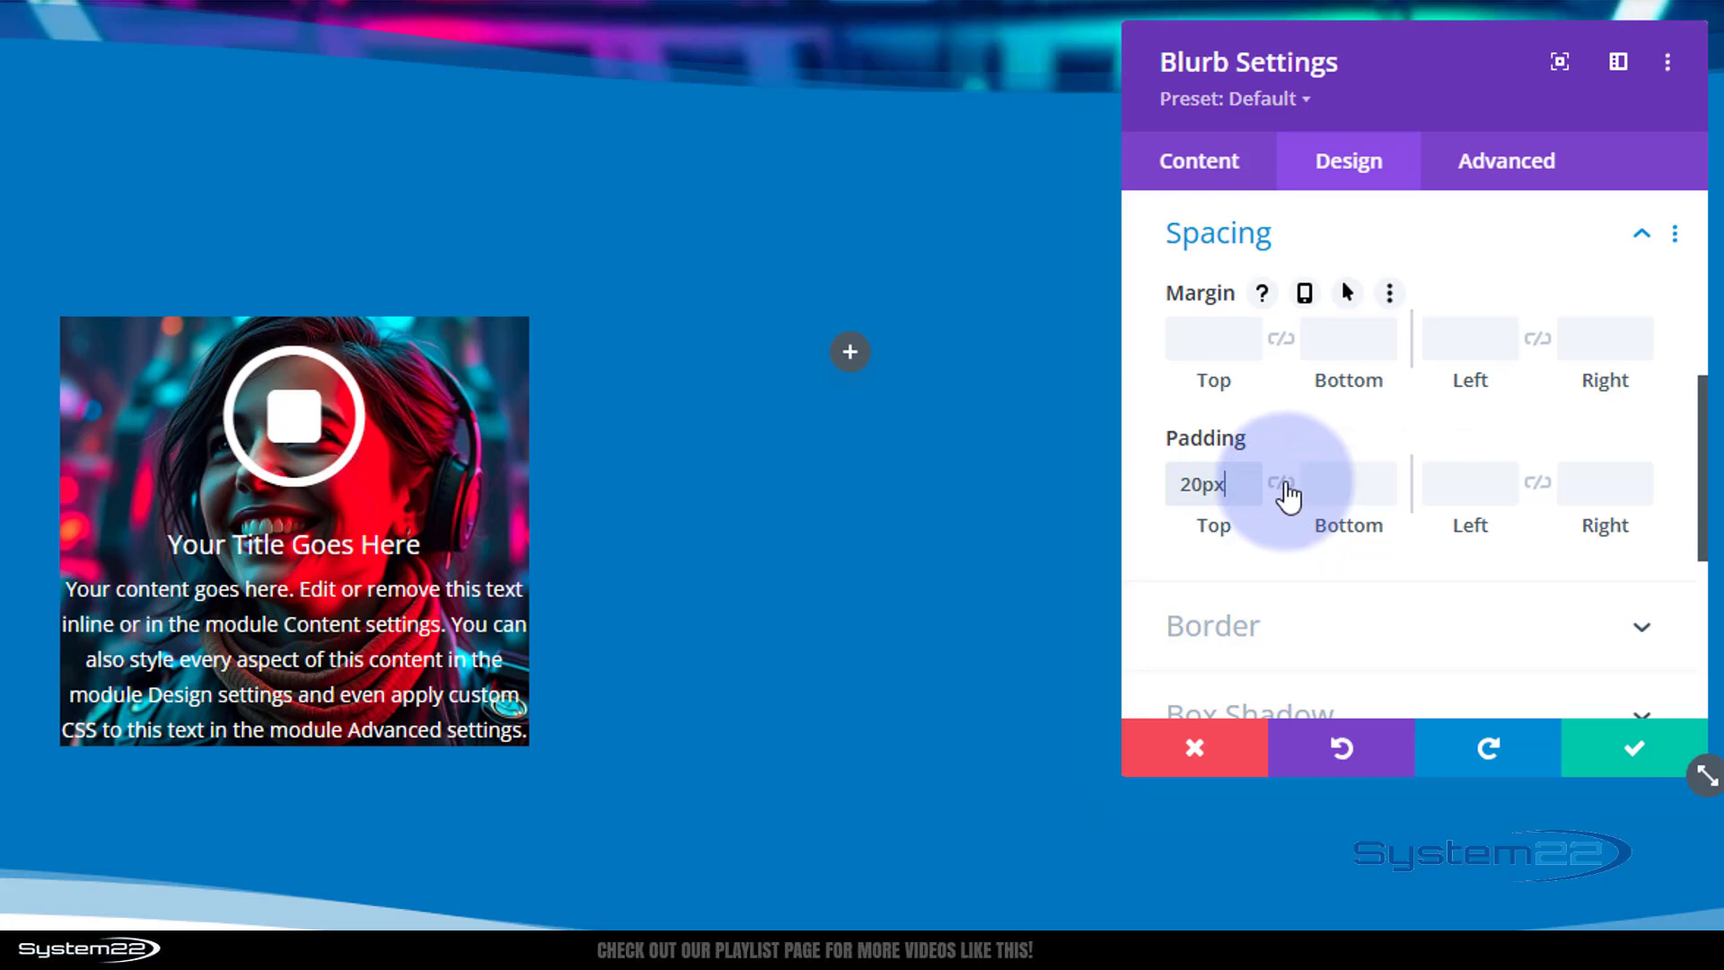
click(1281, 485)
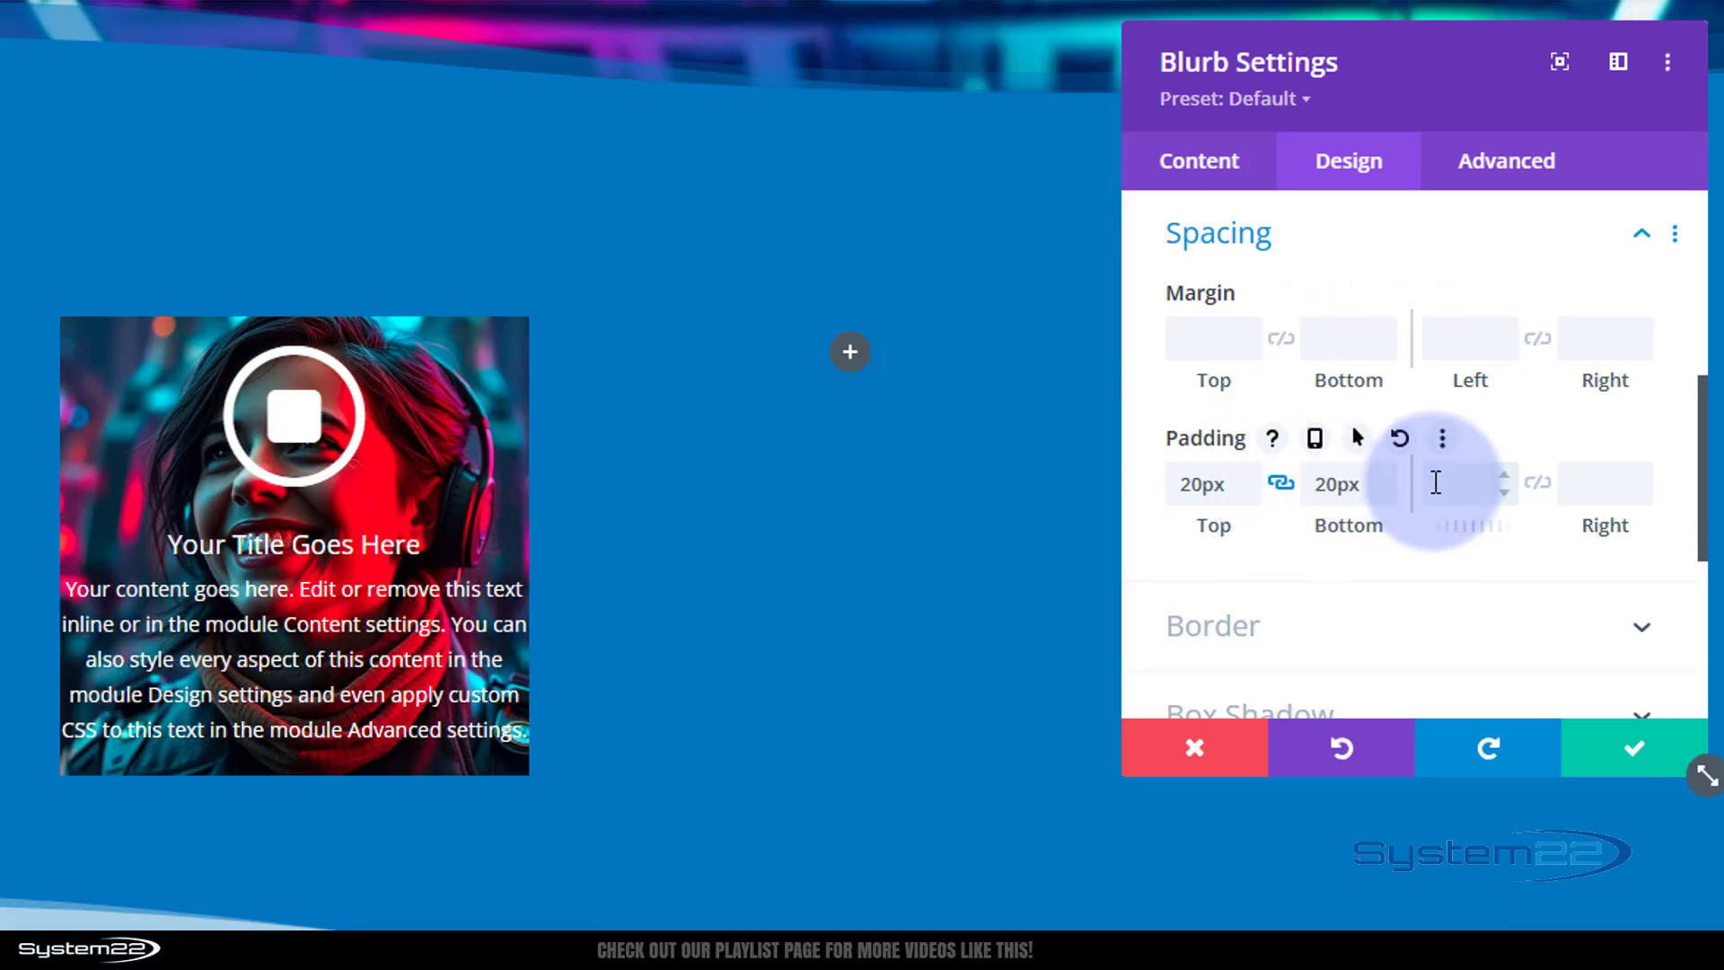
click(1435, 493)
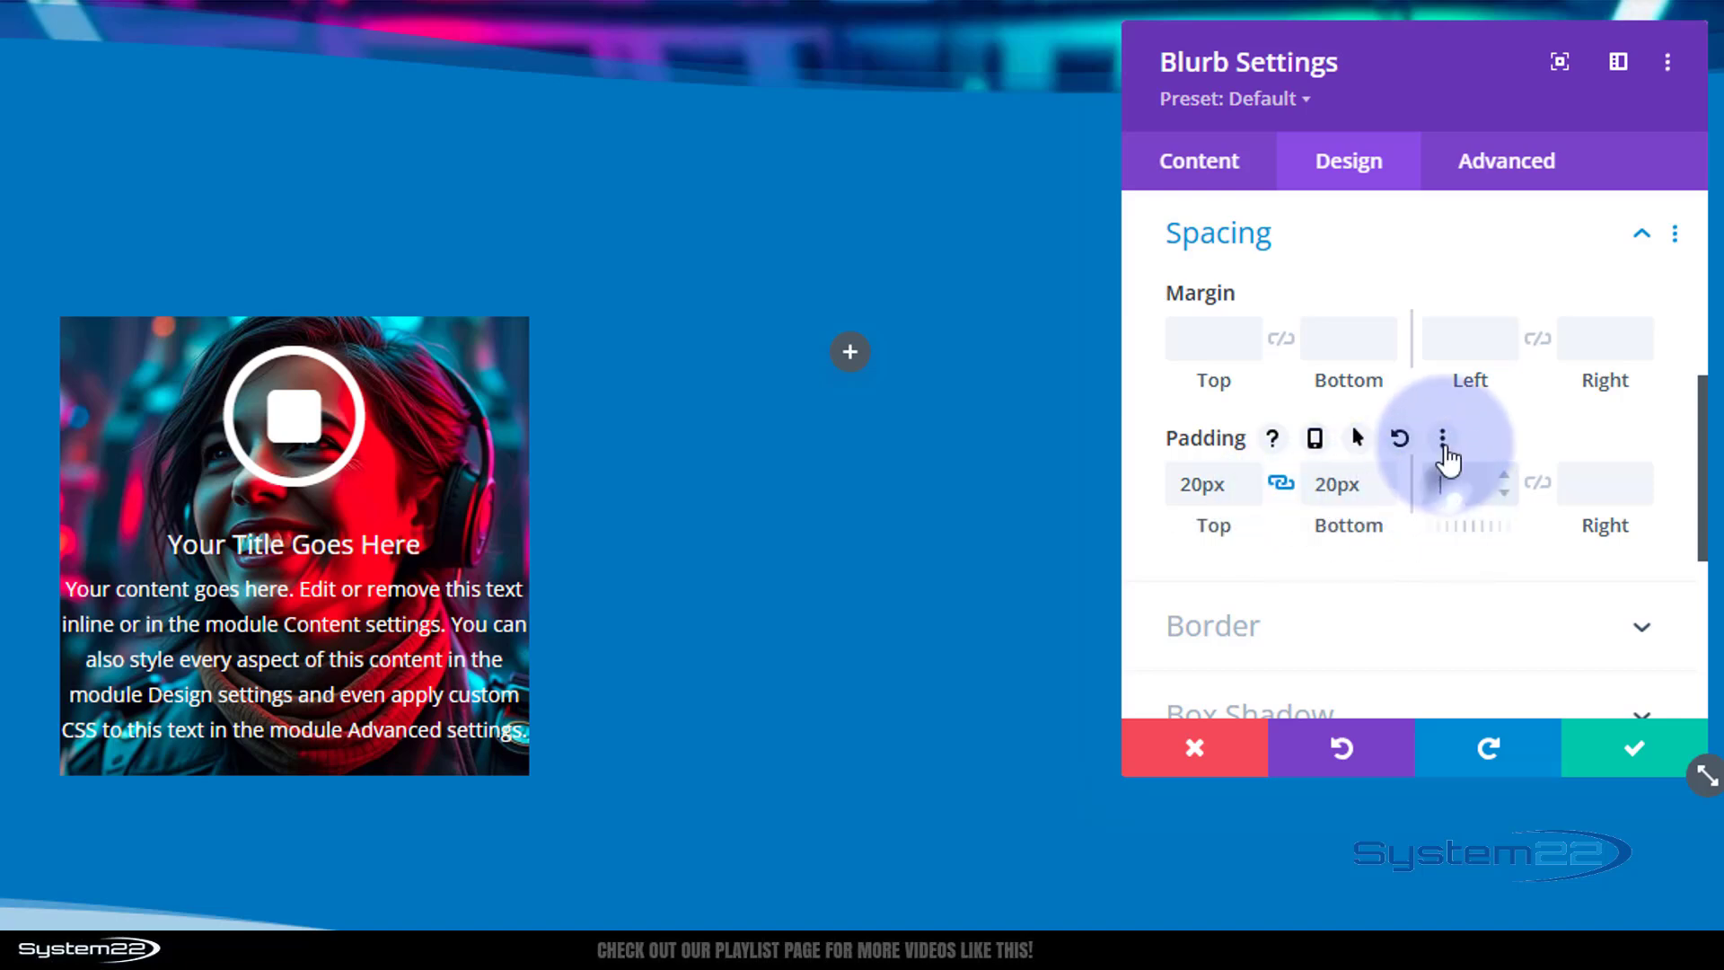
text(20px)
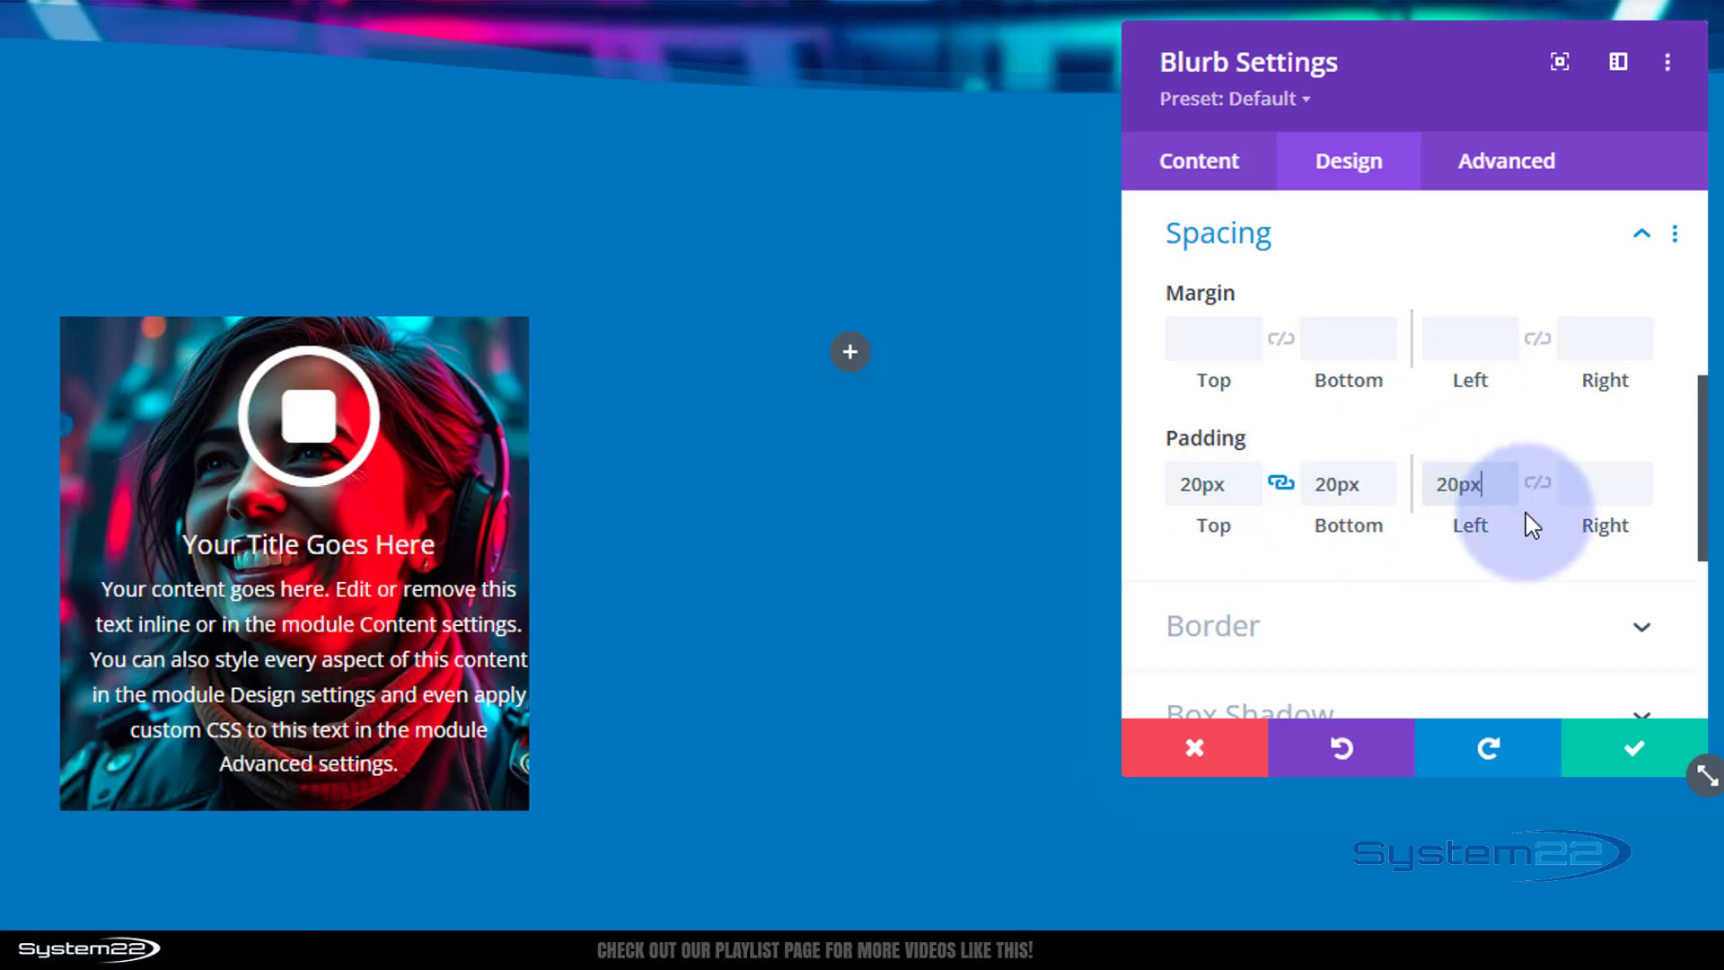
click(1537, 484)
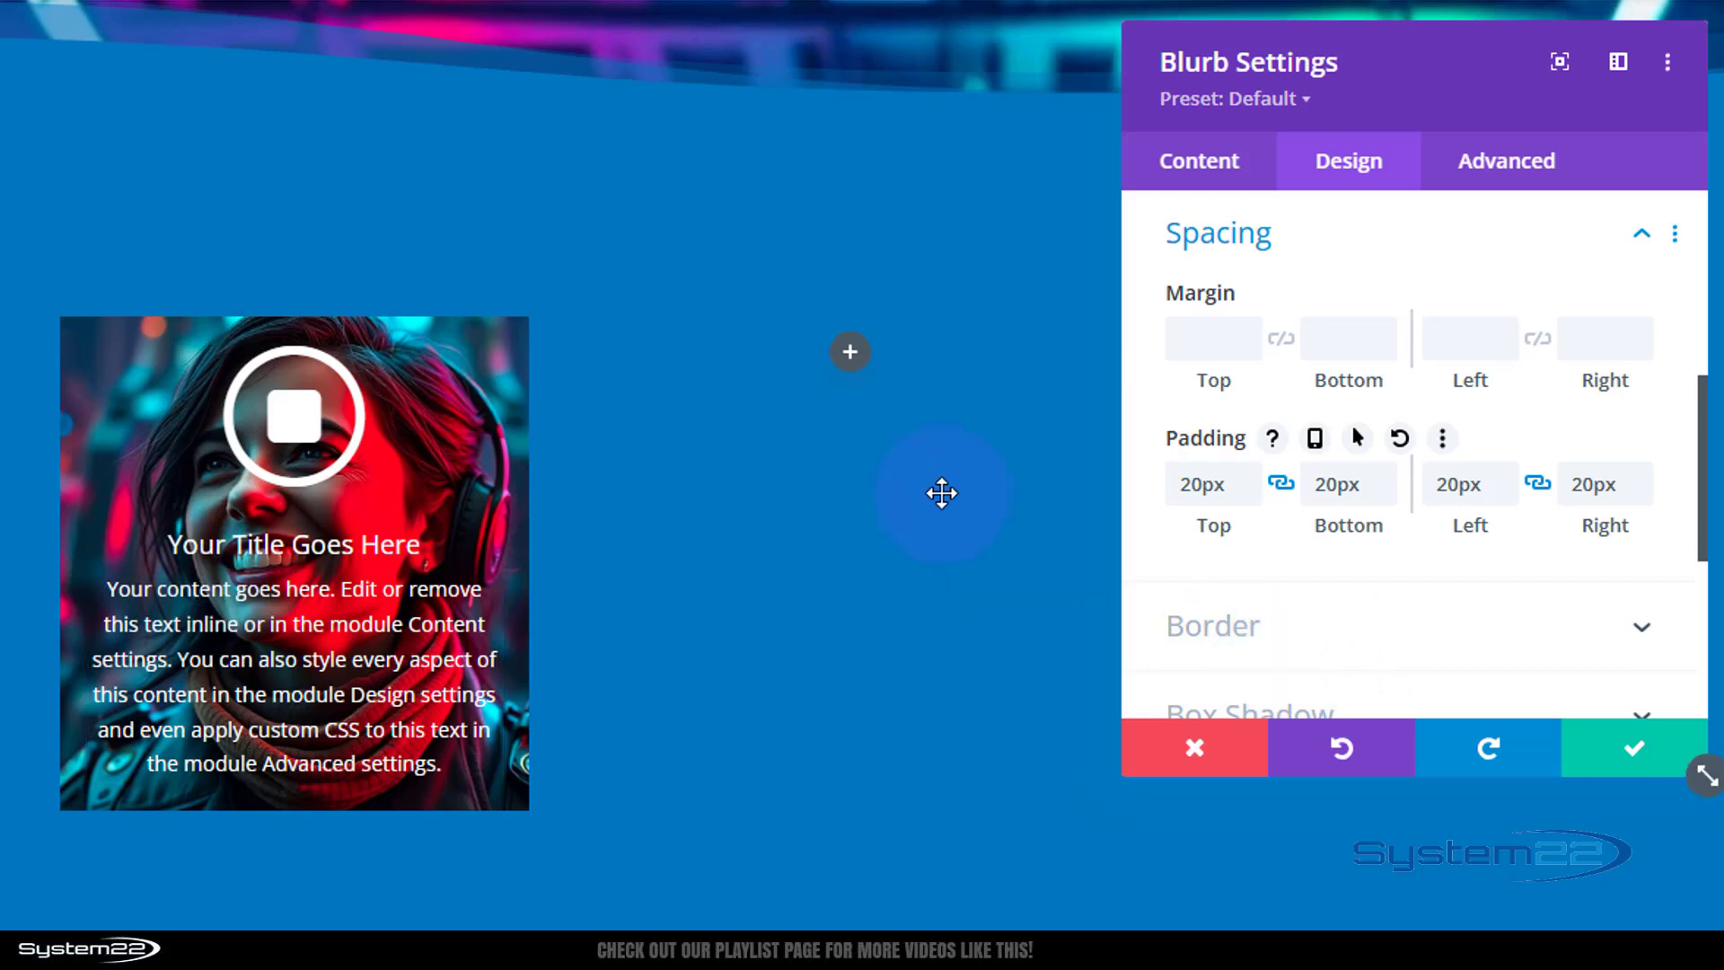
Try giving the blurb a black background at 0.48 opacity, then delete the background colour.
click(1201, 175)
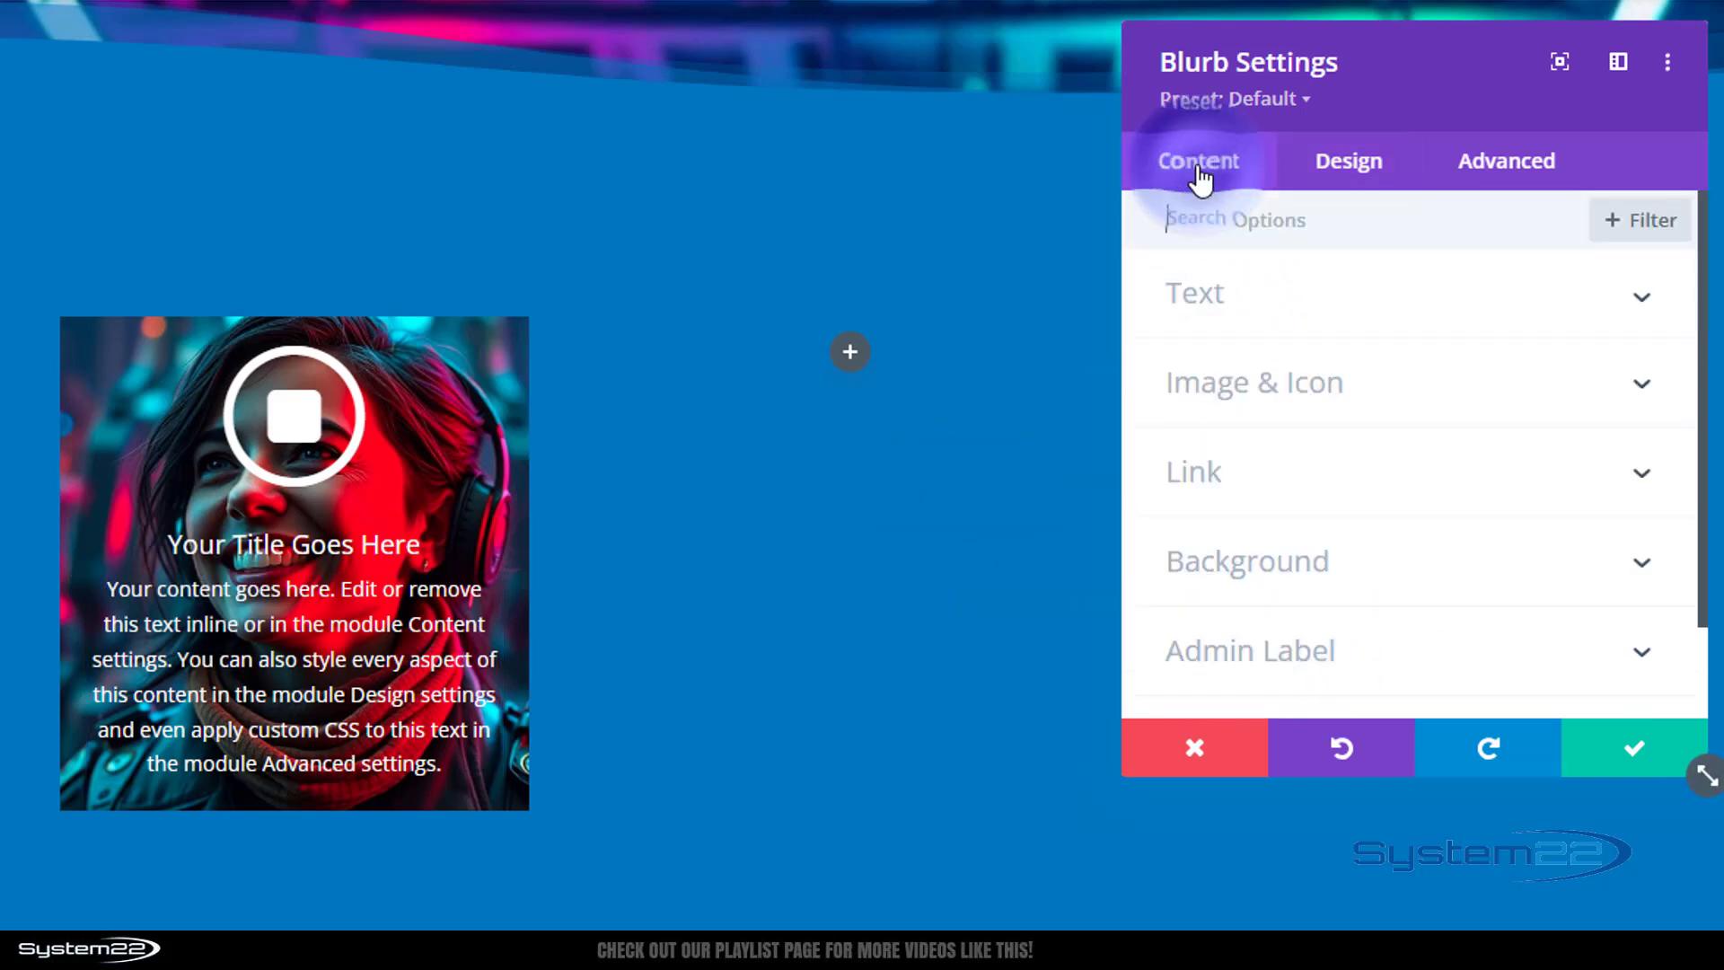
click(1342, 571)
scroll(1351, 614, down, 2)
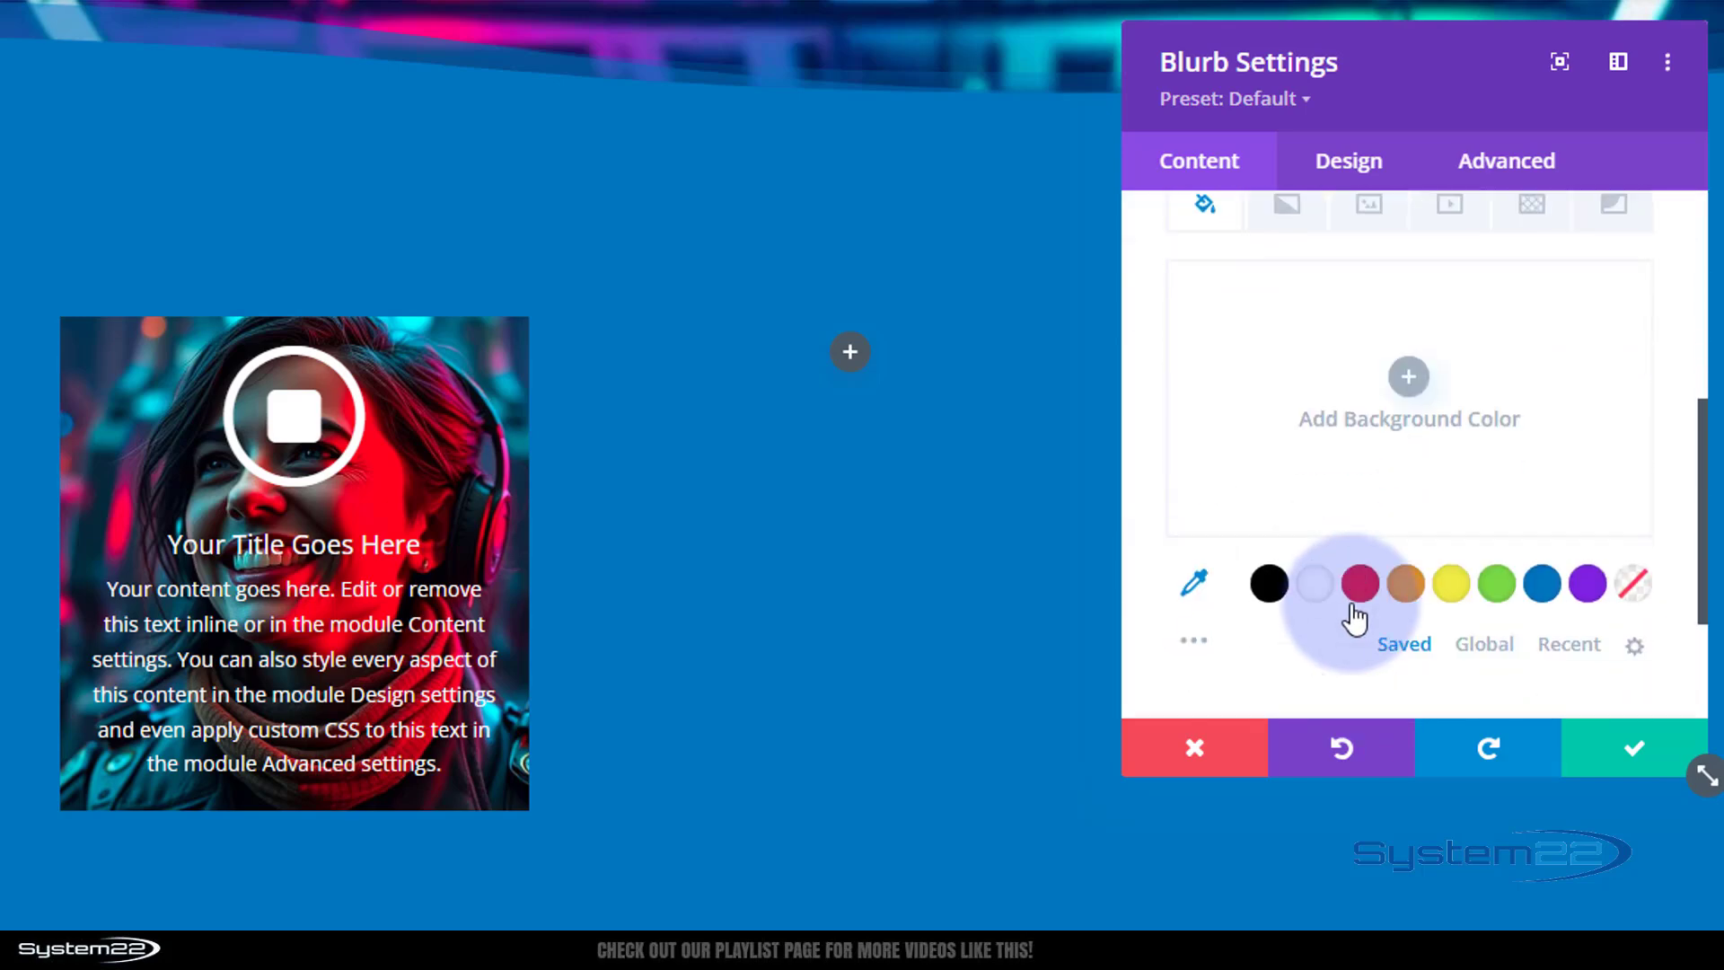
click(1270, 582)
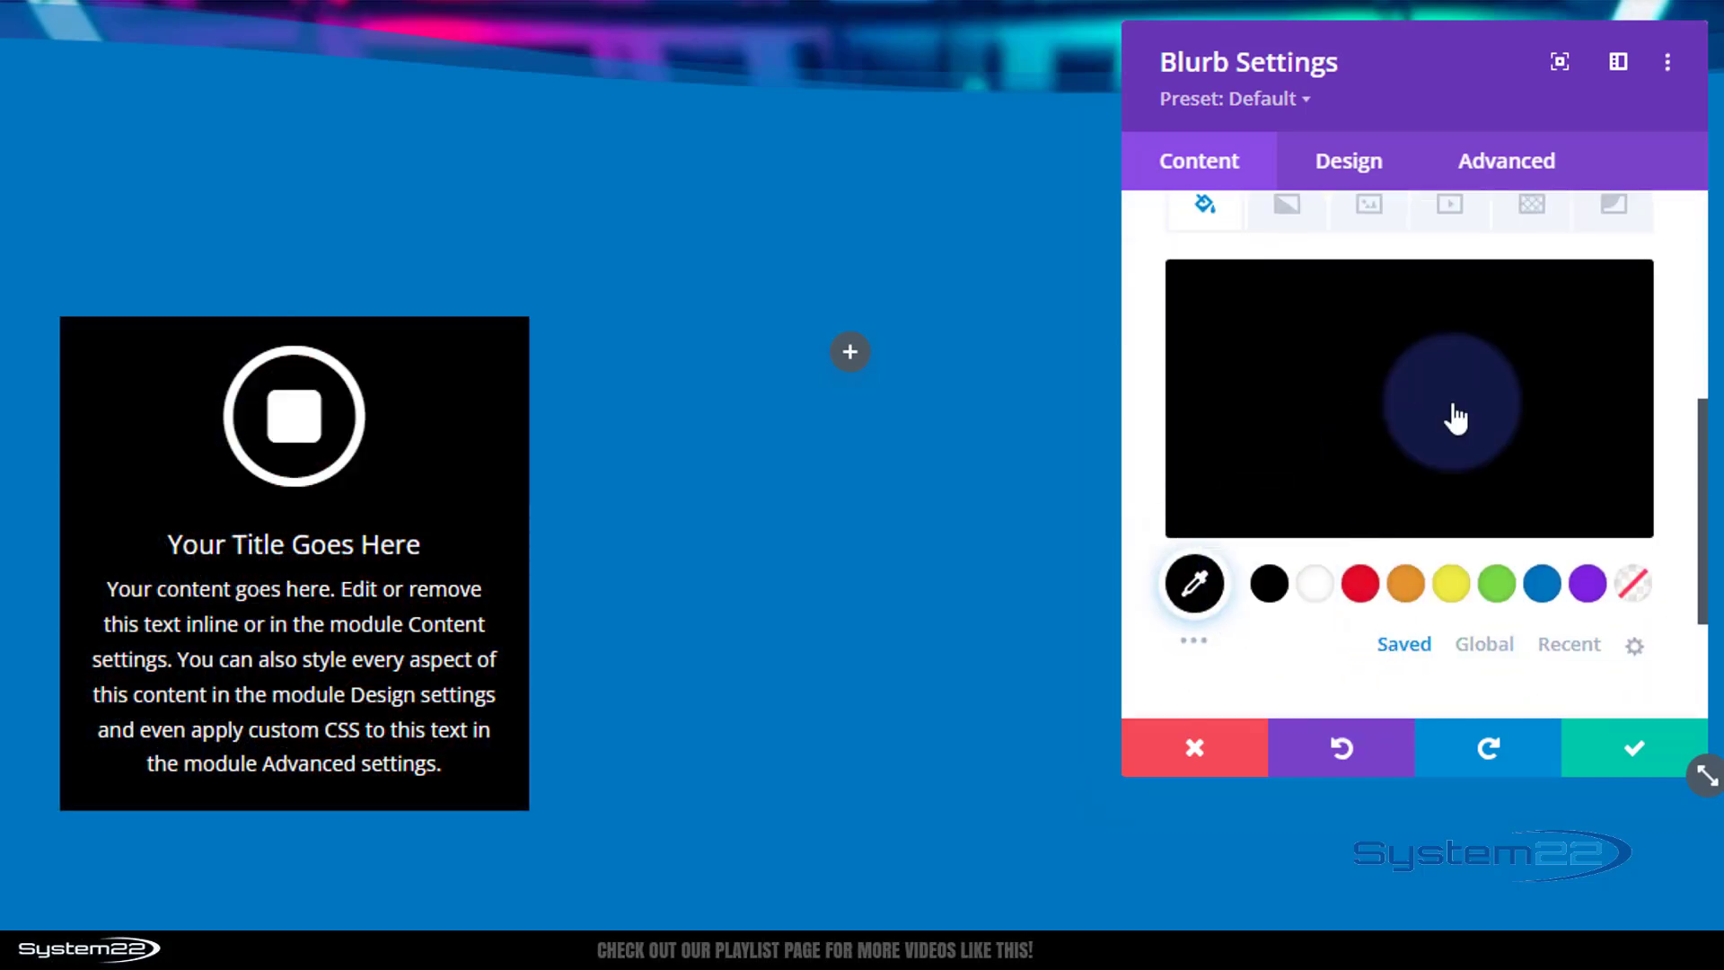
click(1445, 432)
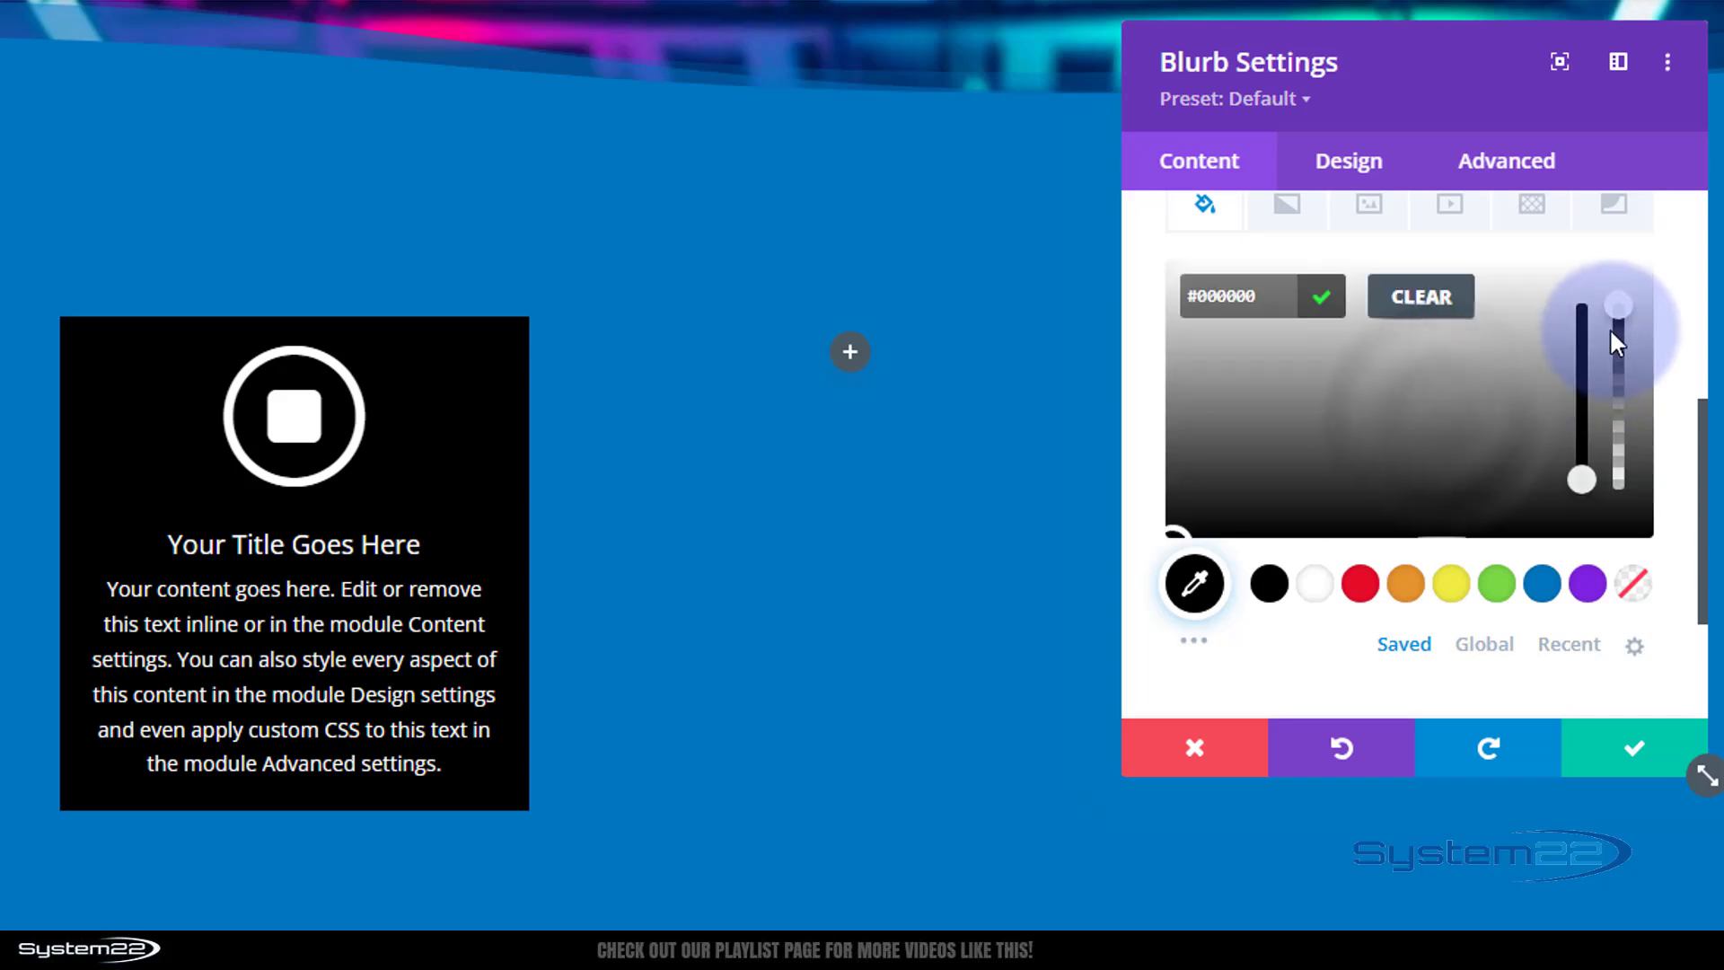
drag(1621, 305, 1623, 406)
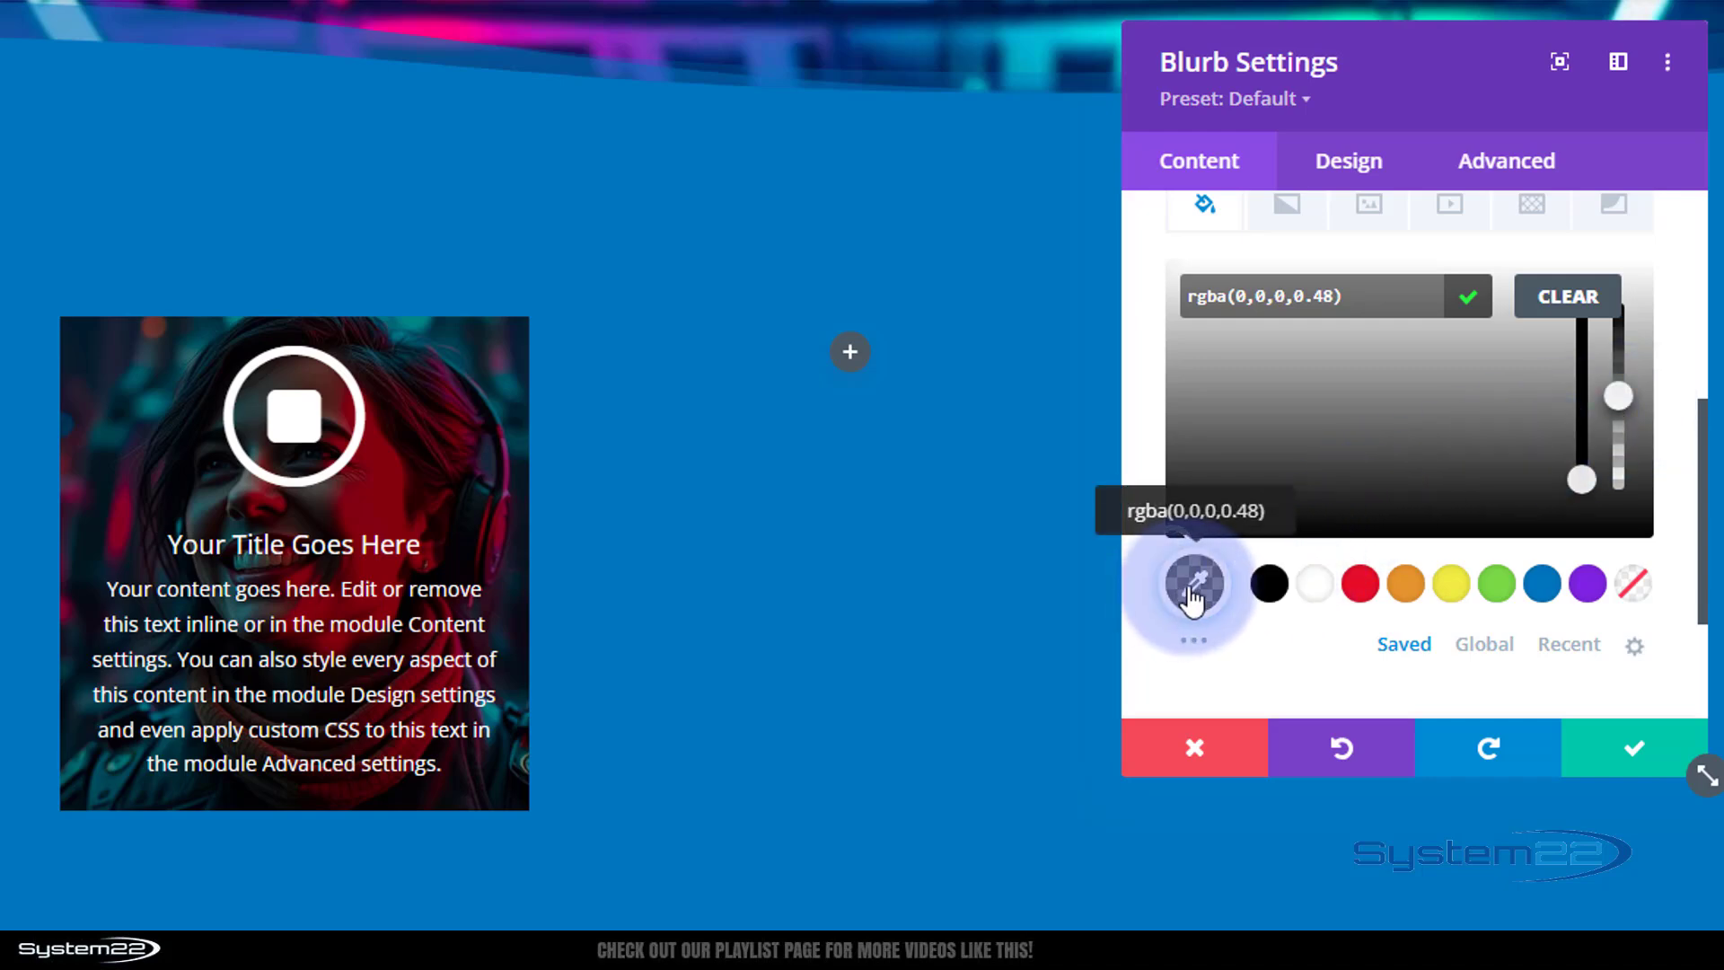
click(1269, 583)
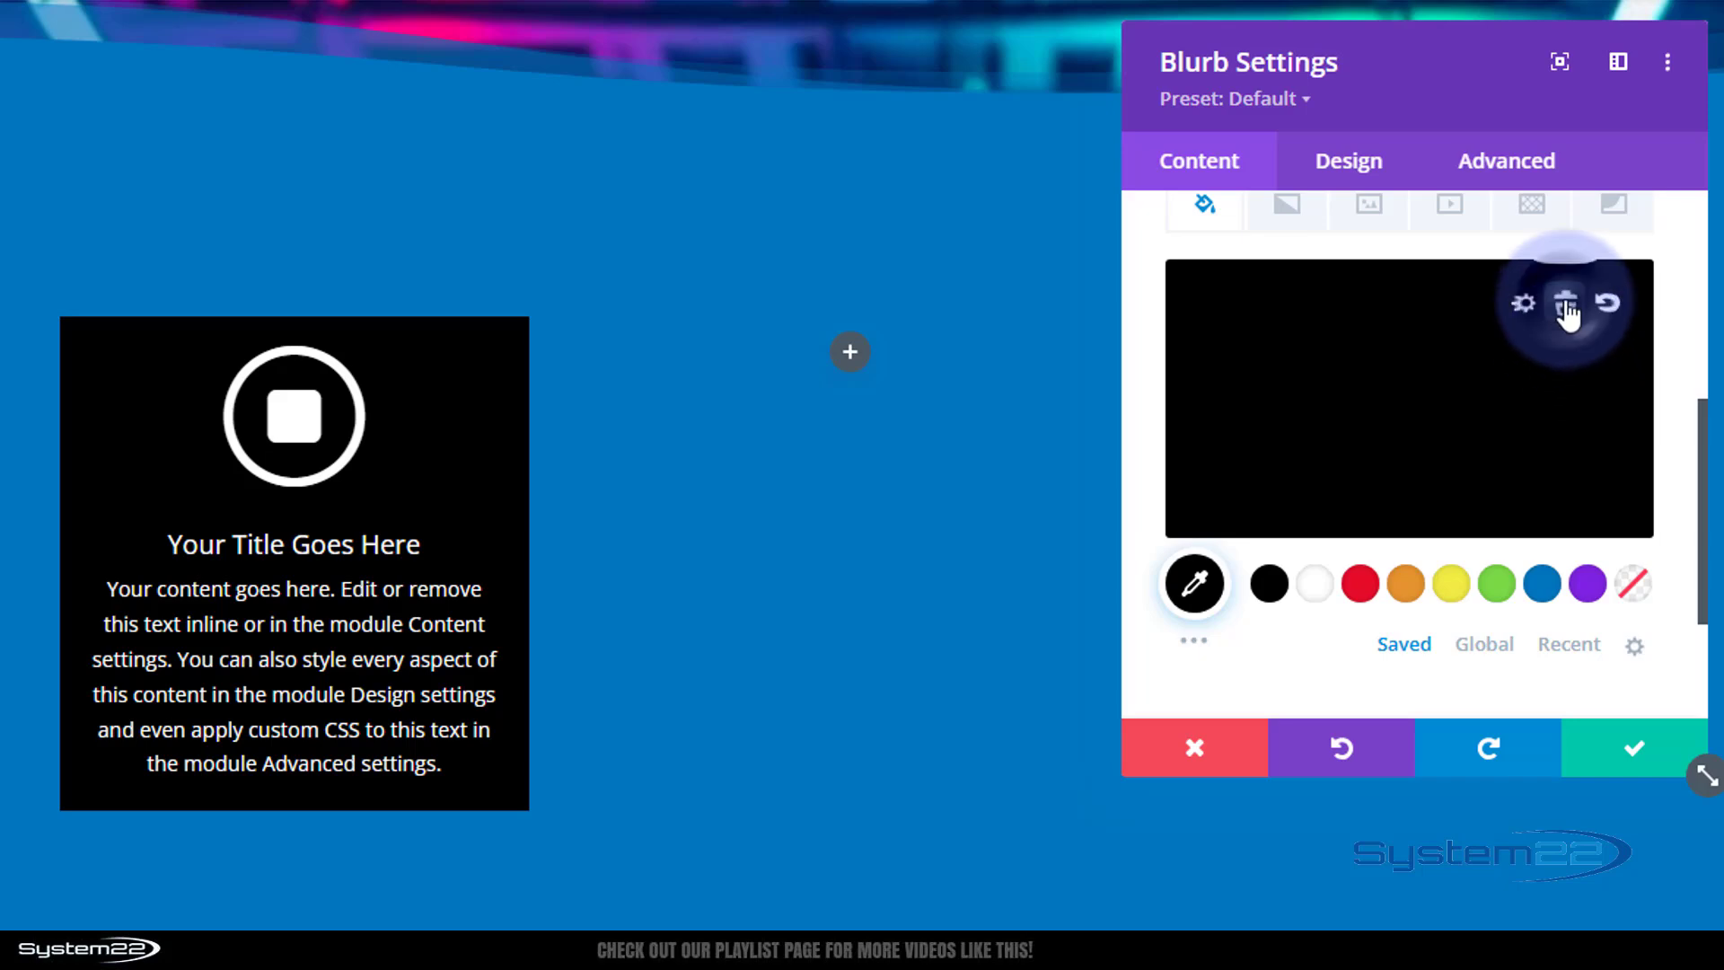
click(1566, 306)
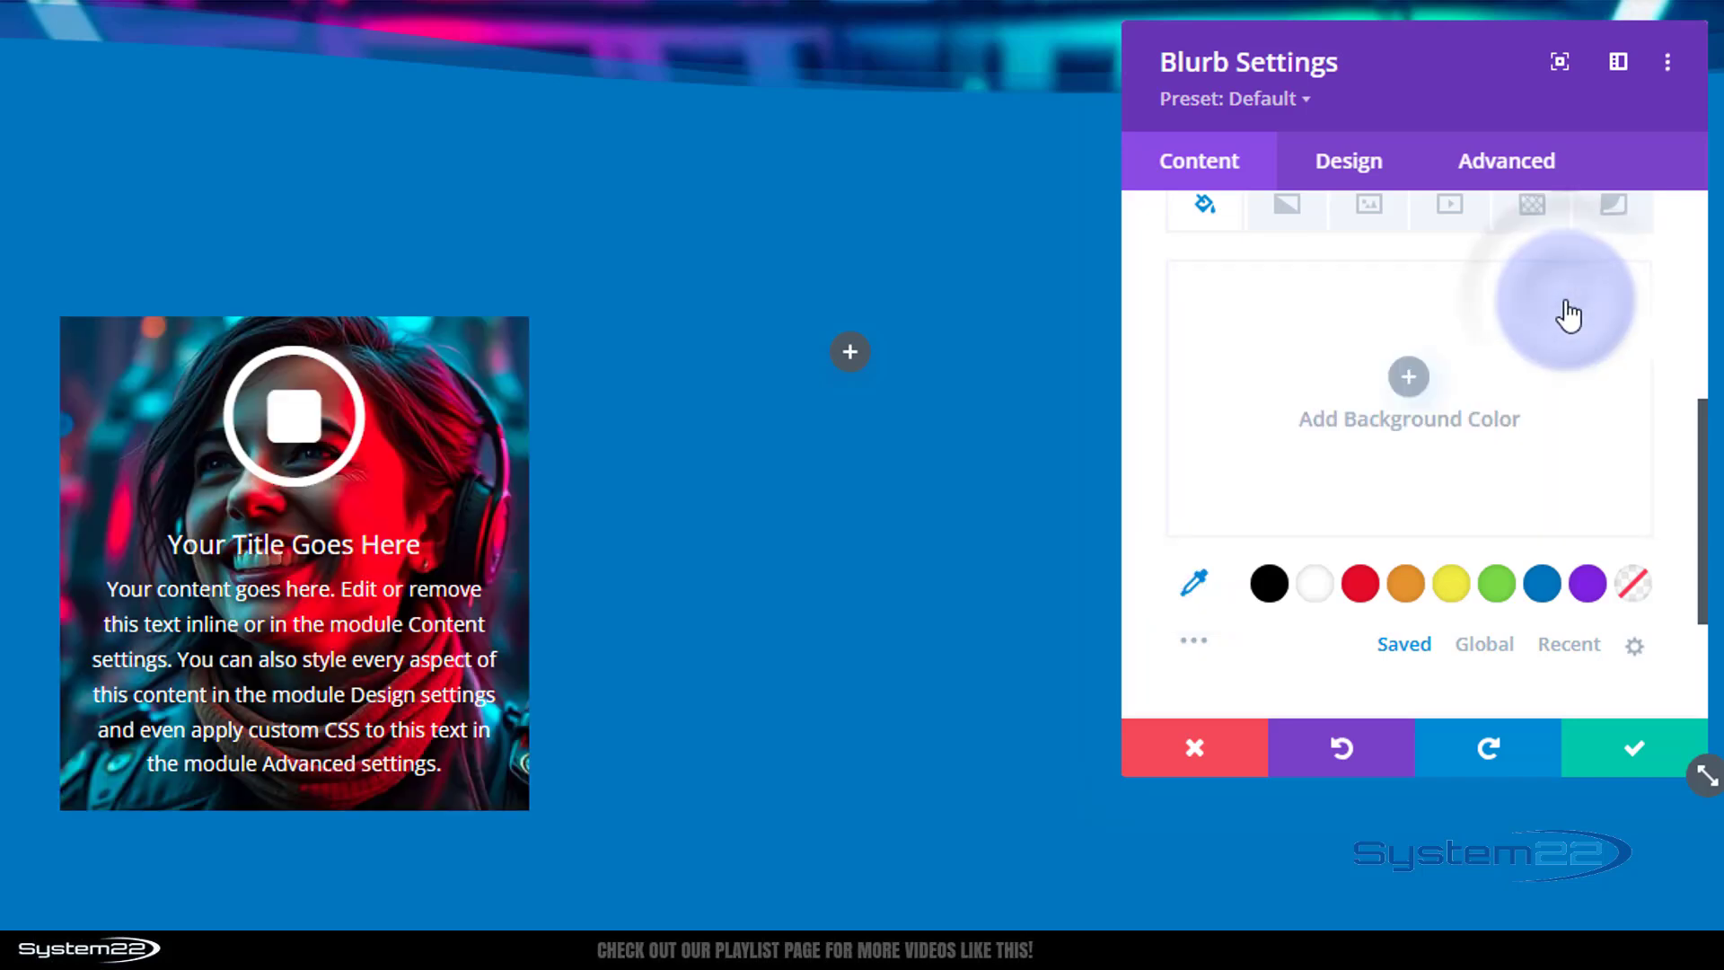
Try adjusting the blur in the blurb's Filters settings.
click(1354, 181)
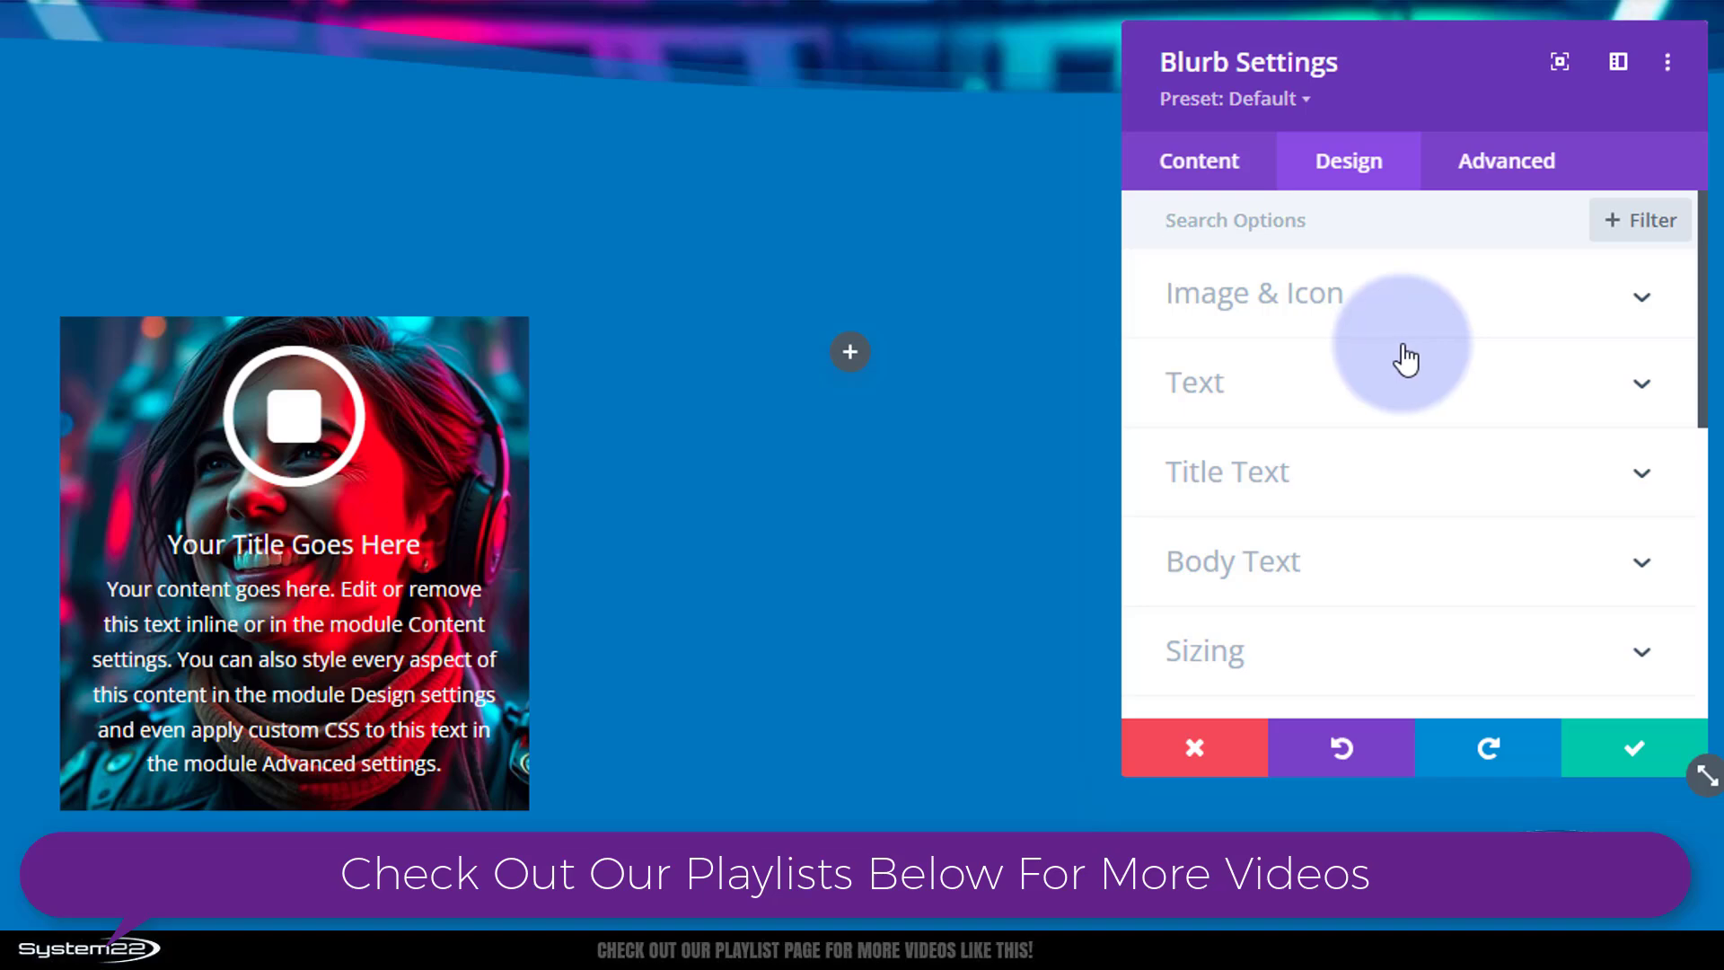
scroll(1417, 363, down, 2)
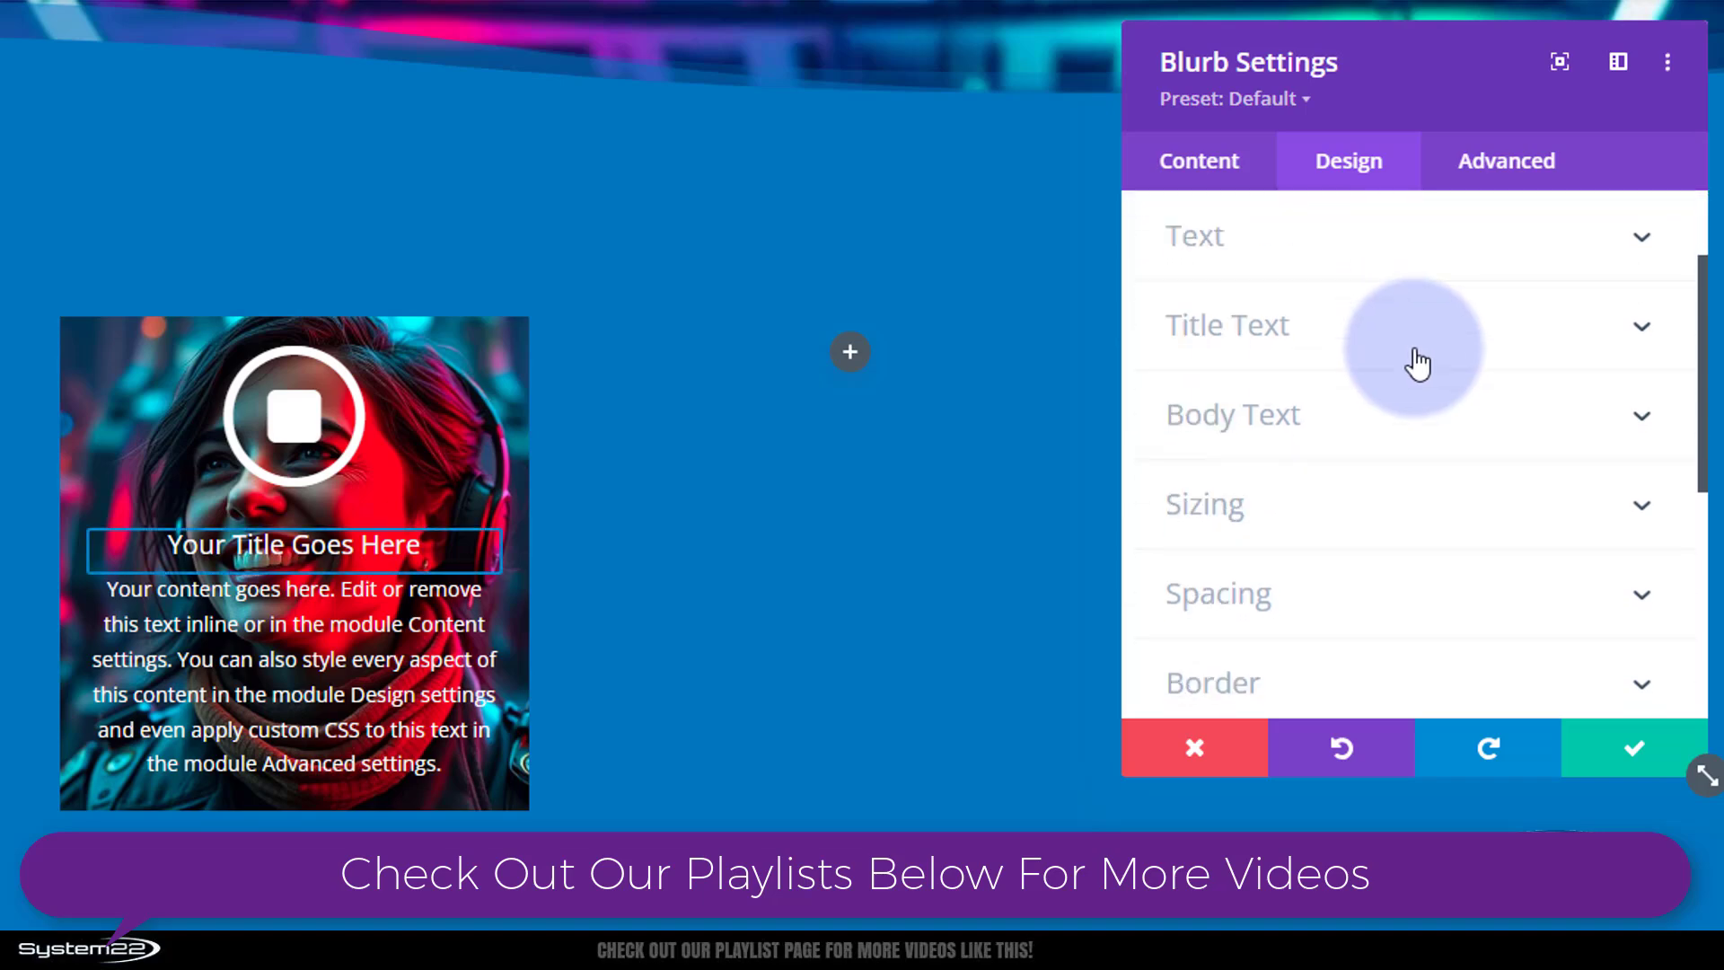
scroll(1426, 367, down, 5)
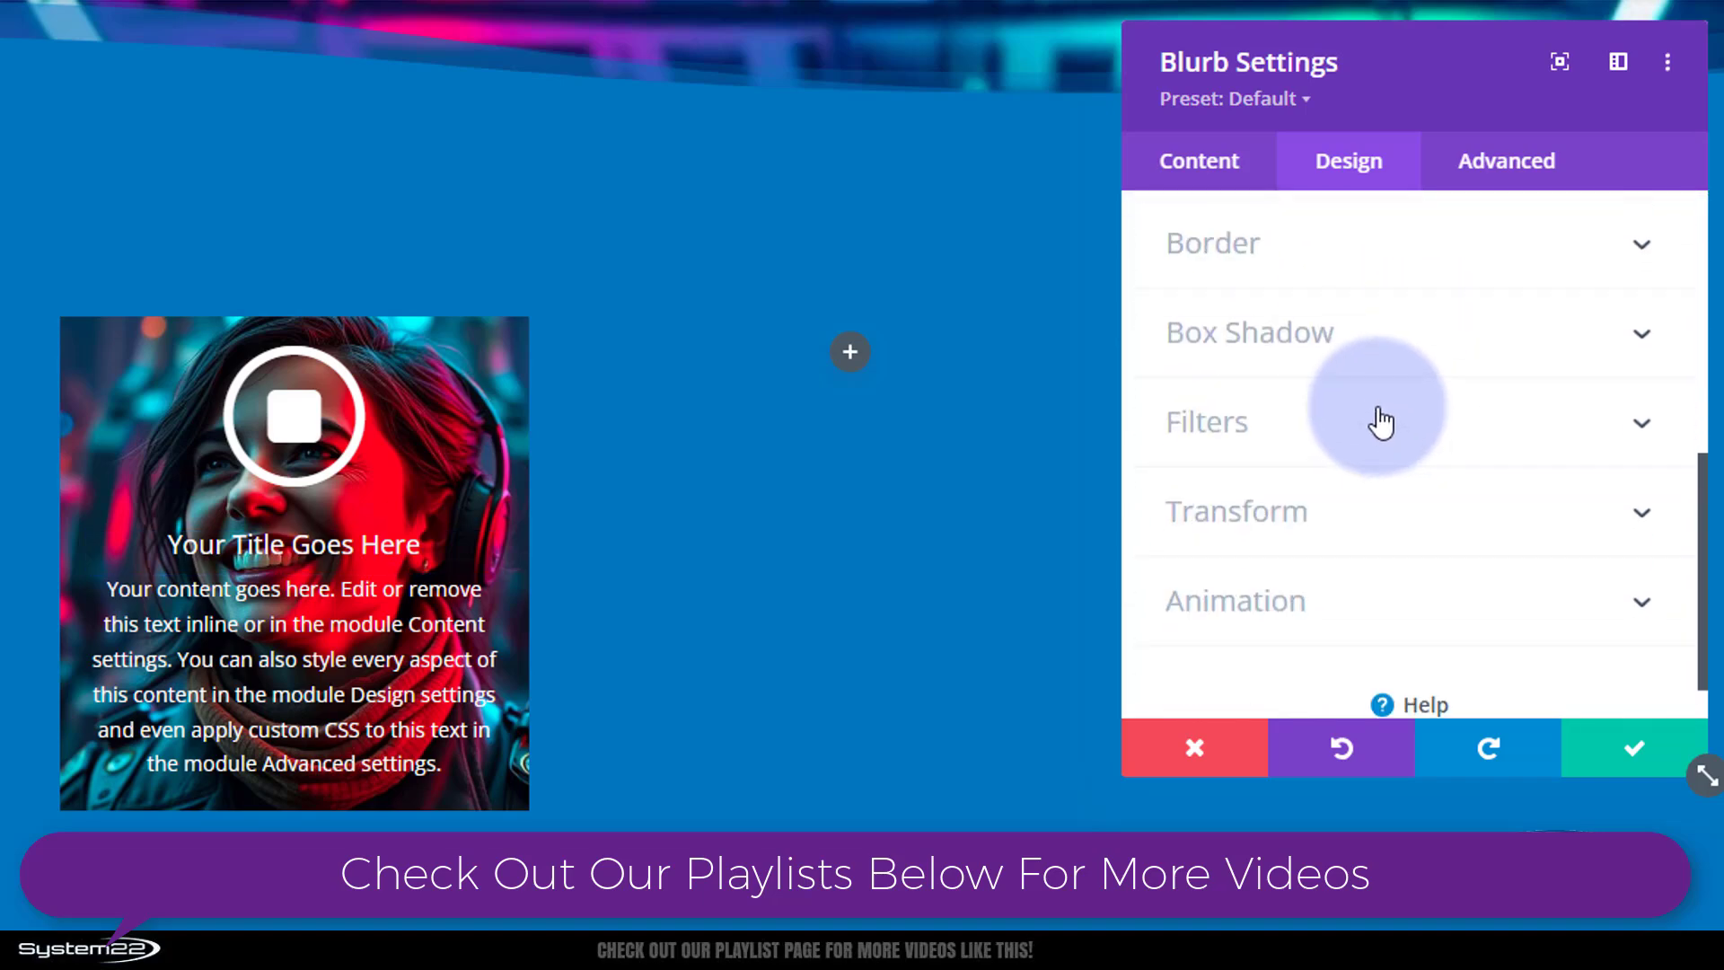
click(1378, 419)
scroll(1379, 409, down, 3)
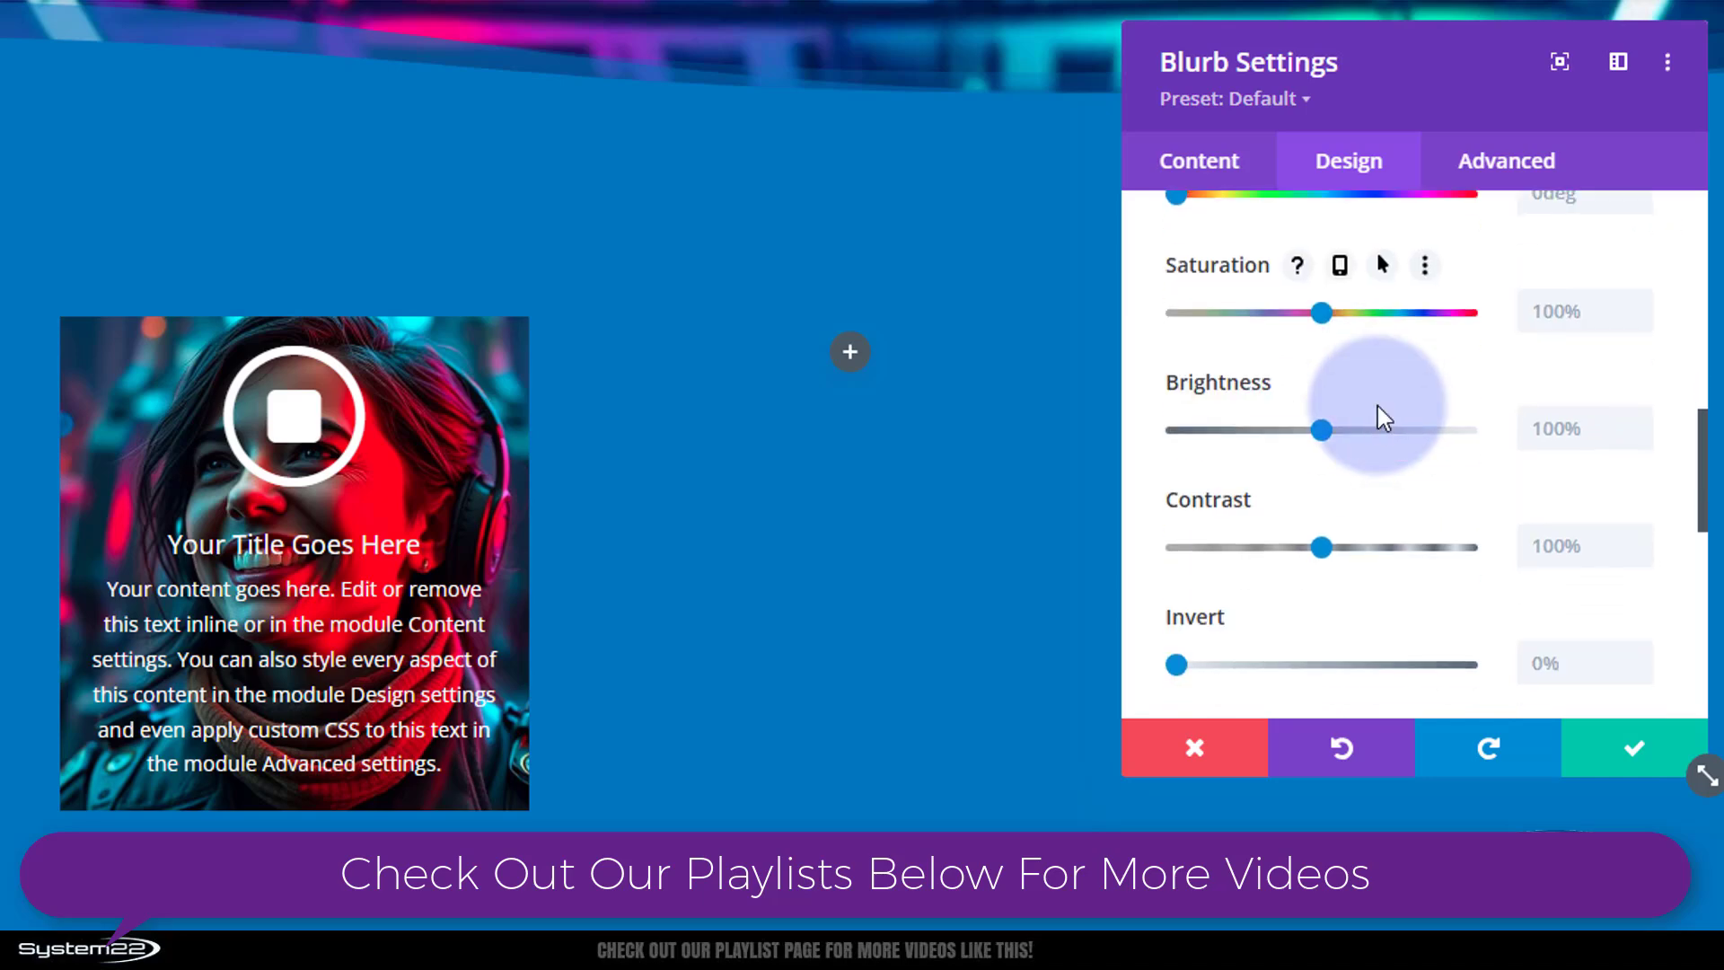
scroll(1378, 401, down, 5)
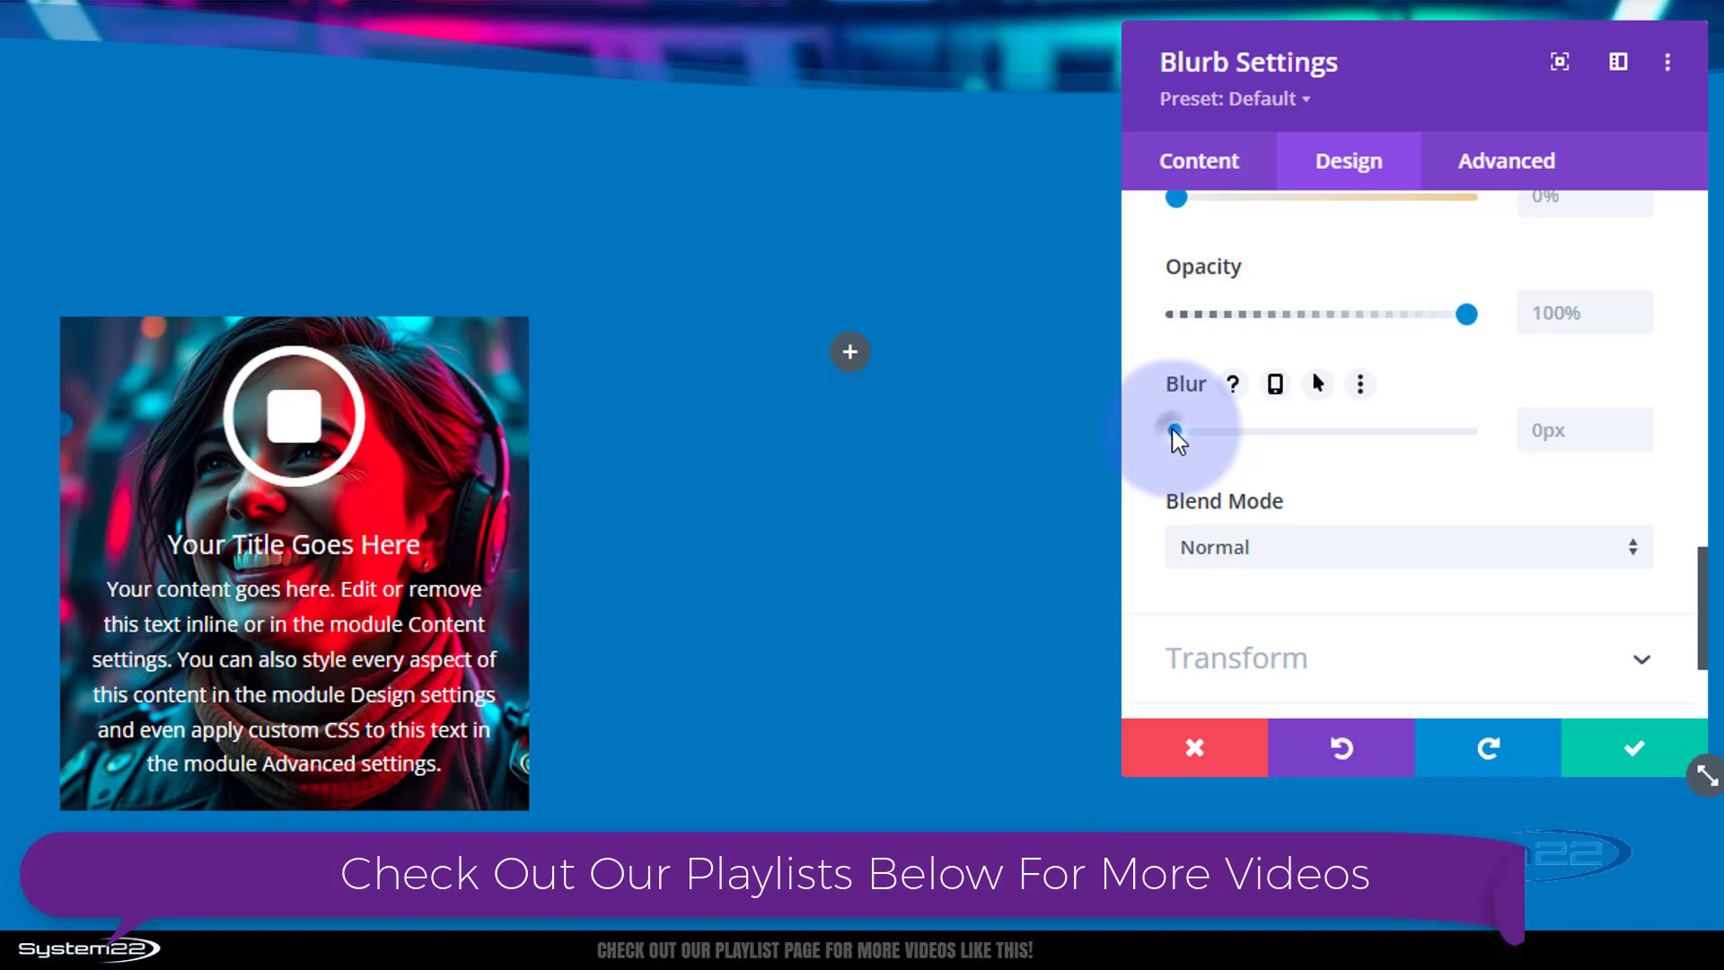
drag(1187, 426, 1051, 410)
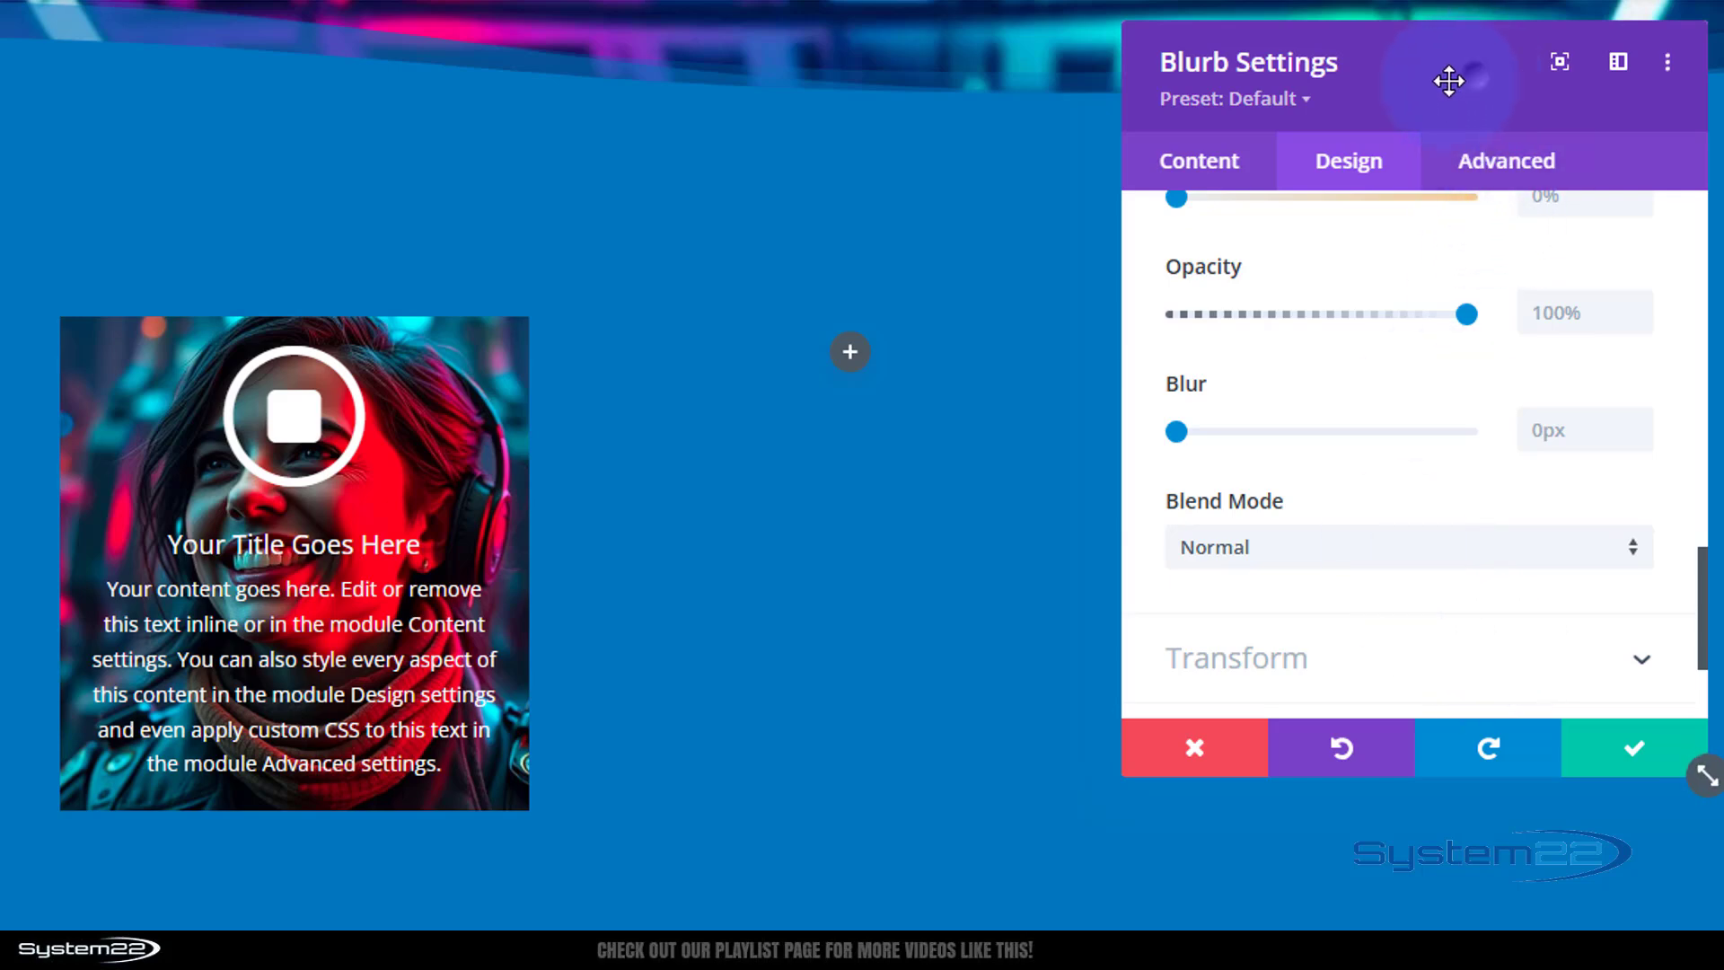
Add the custom CSS backdrop-filter: blur(8px) to the blurb's Main Element.
drag(1446, 81, 978, 196)
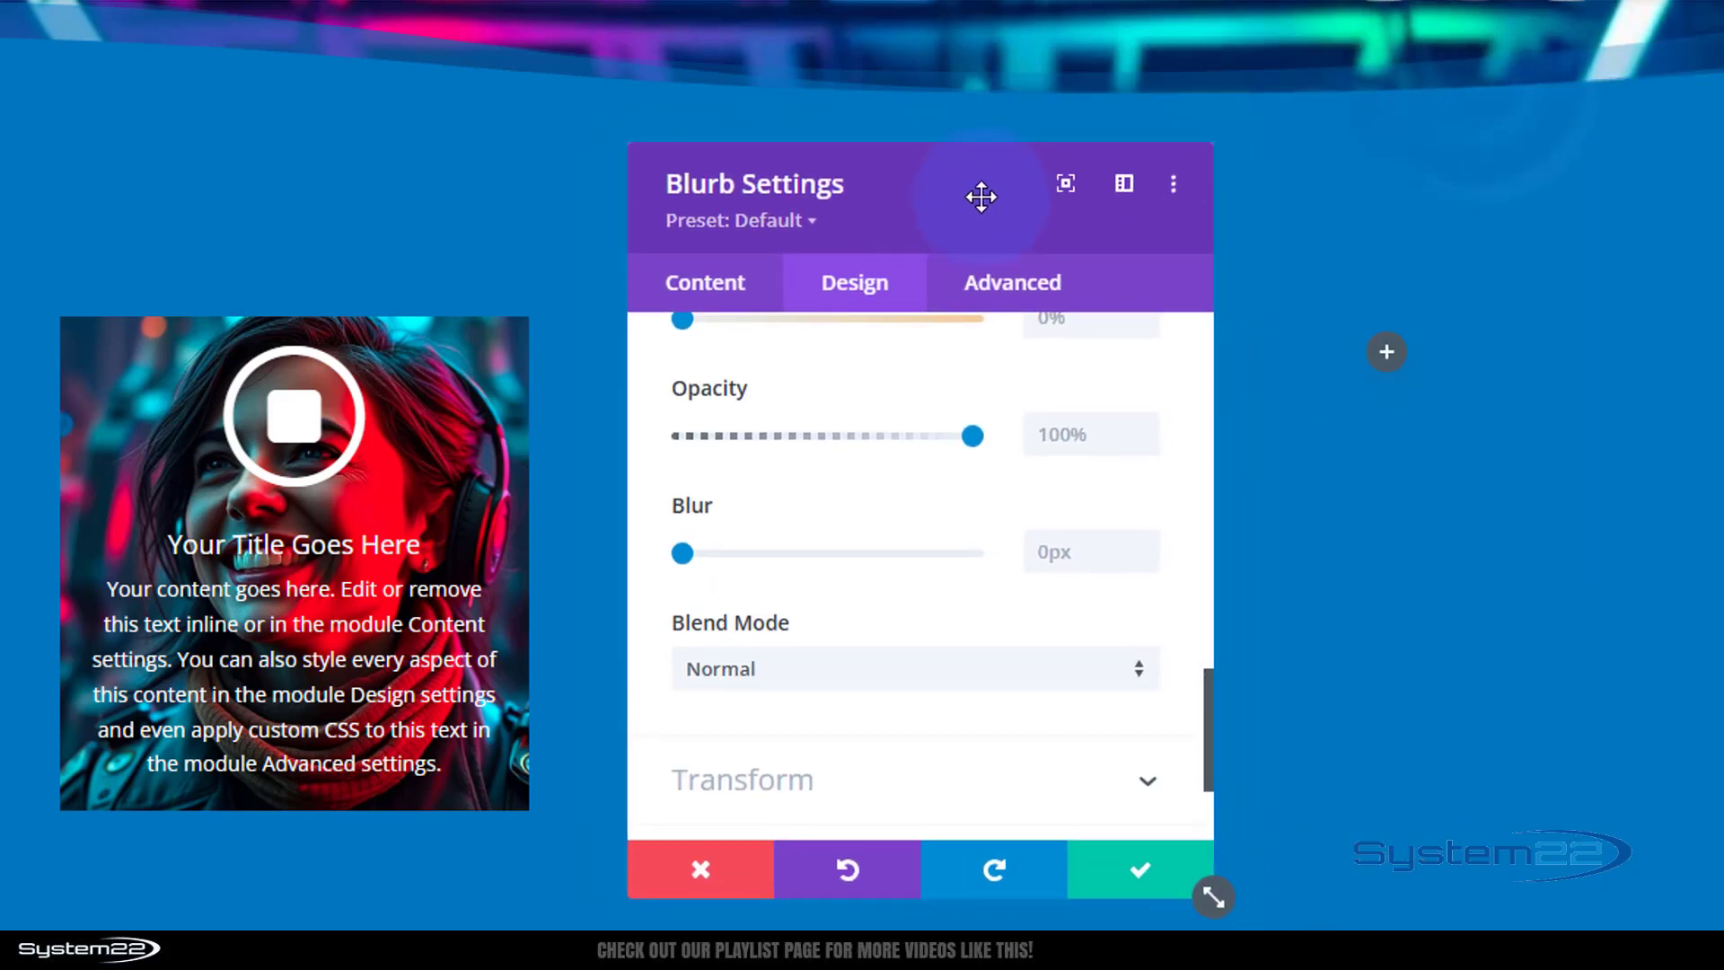
click(1040, 287)
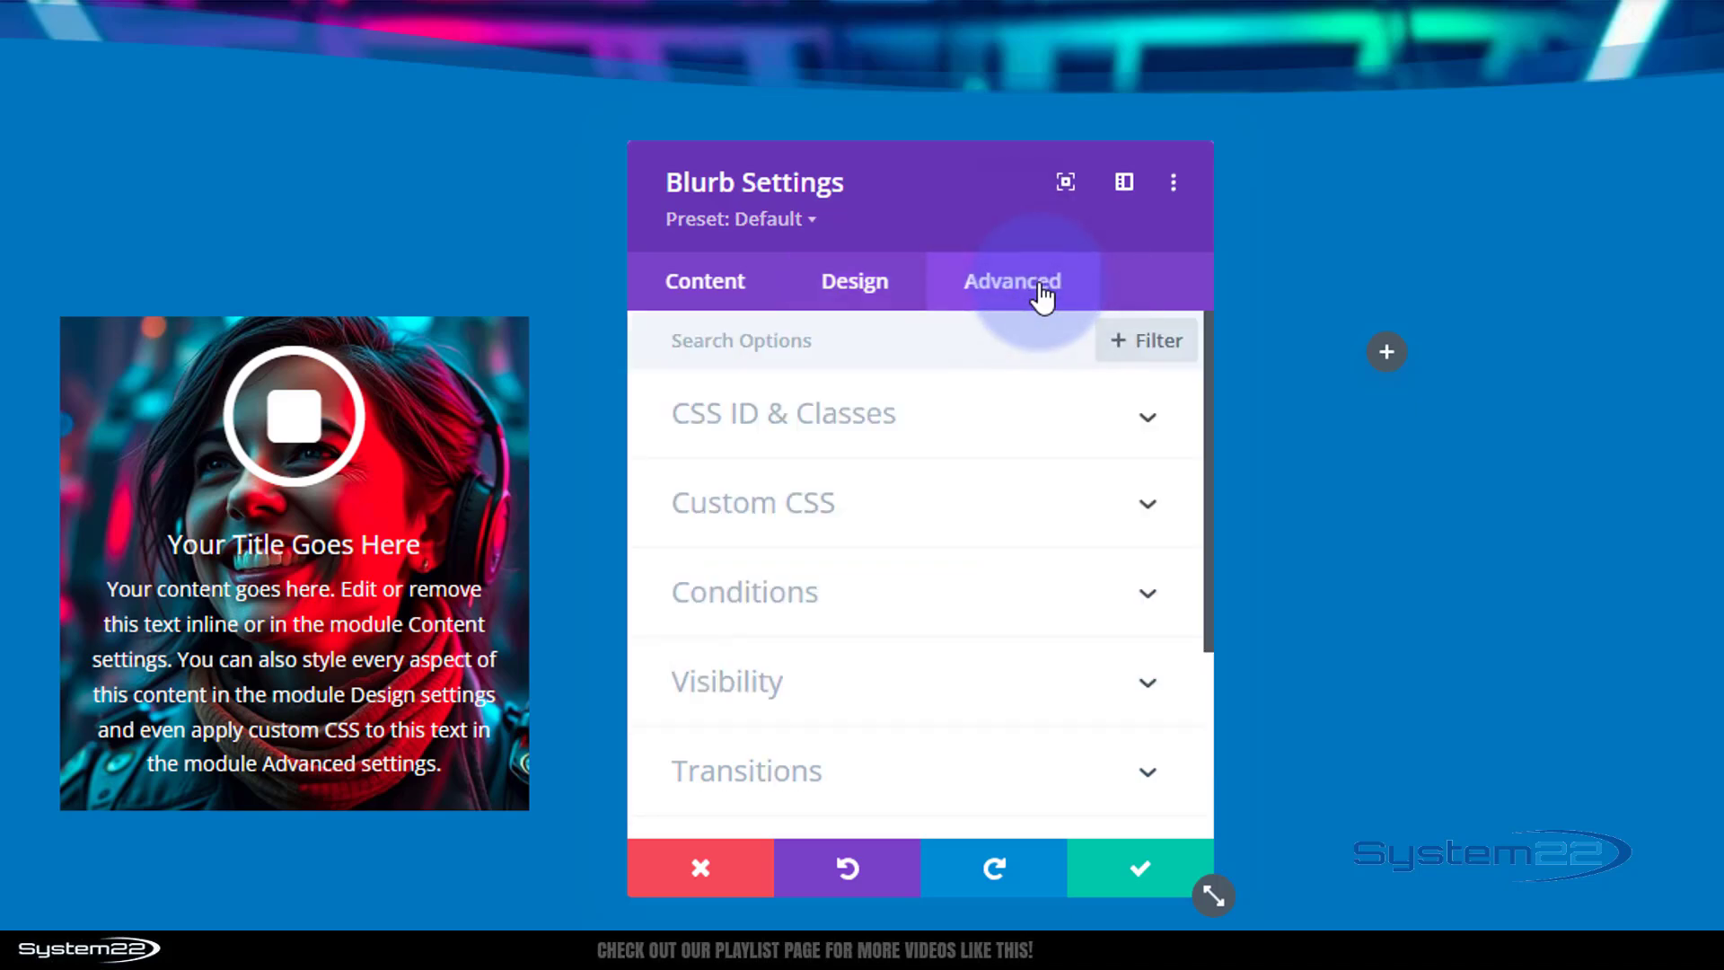
click(970, 493)
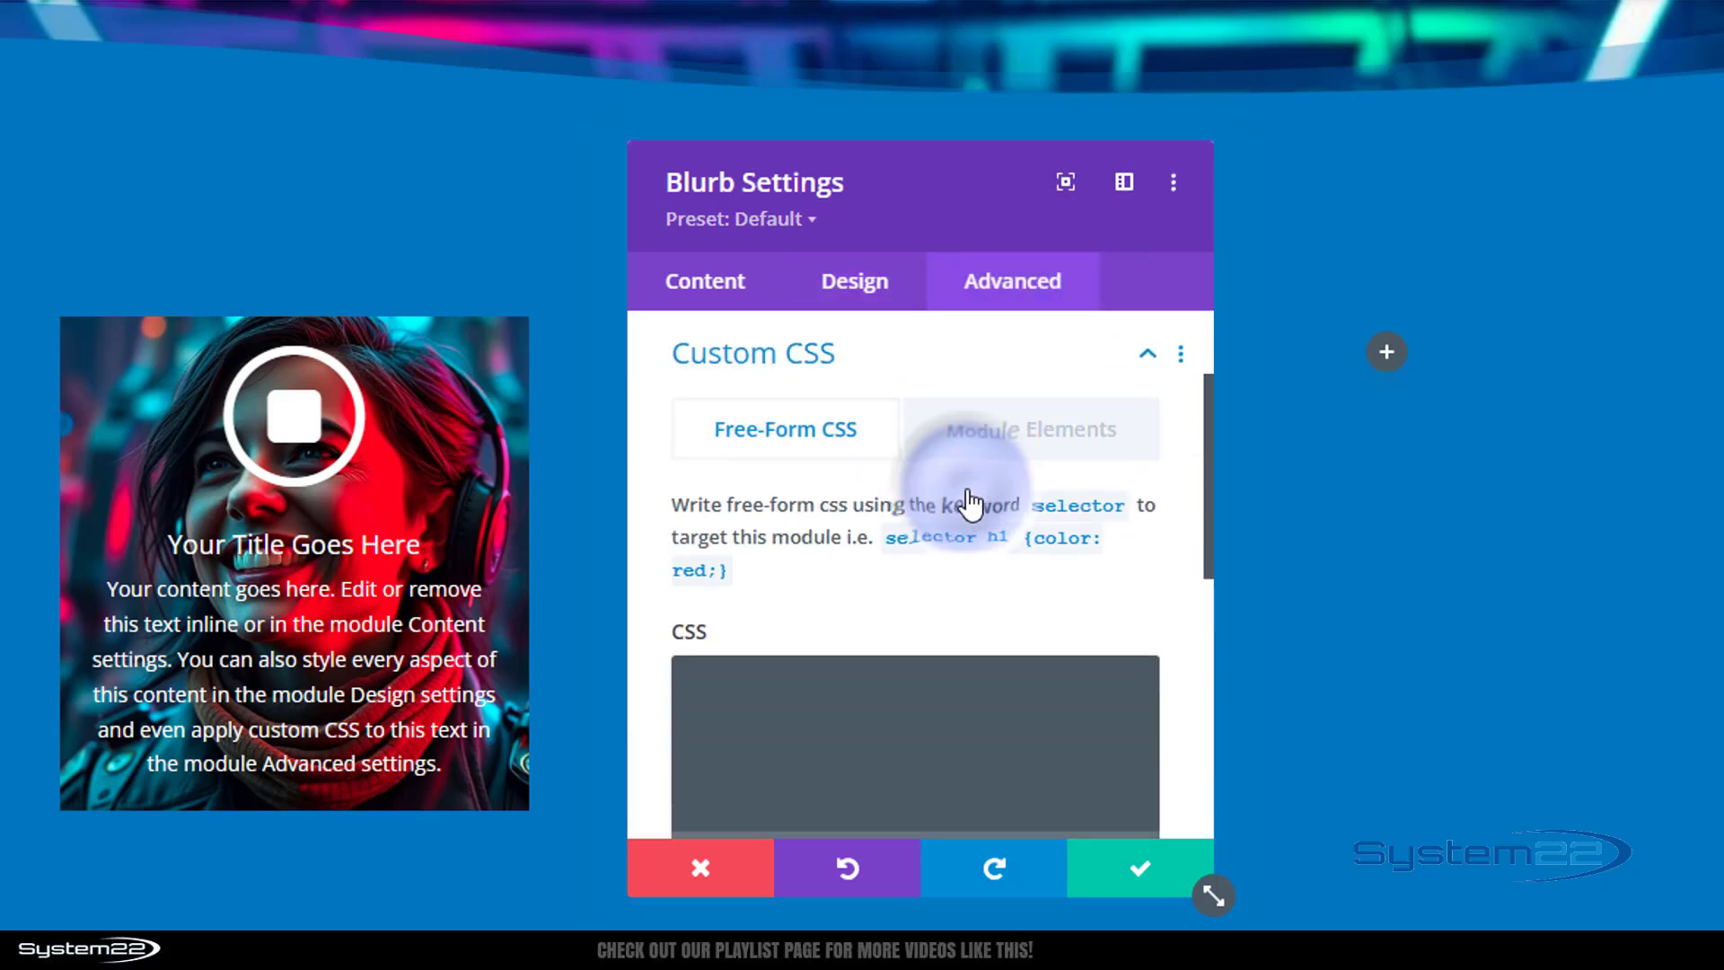
click(997, 435)
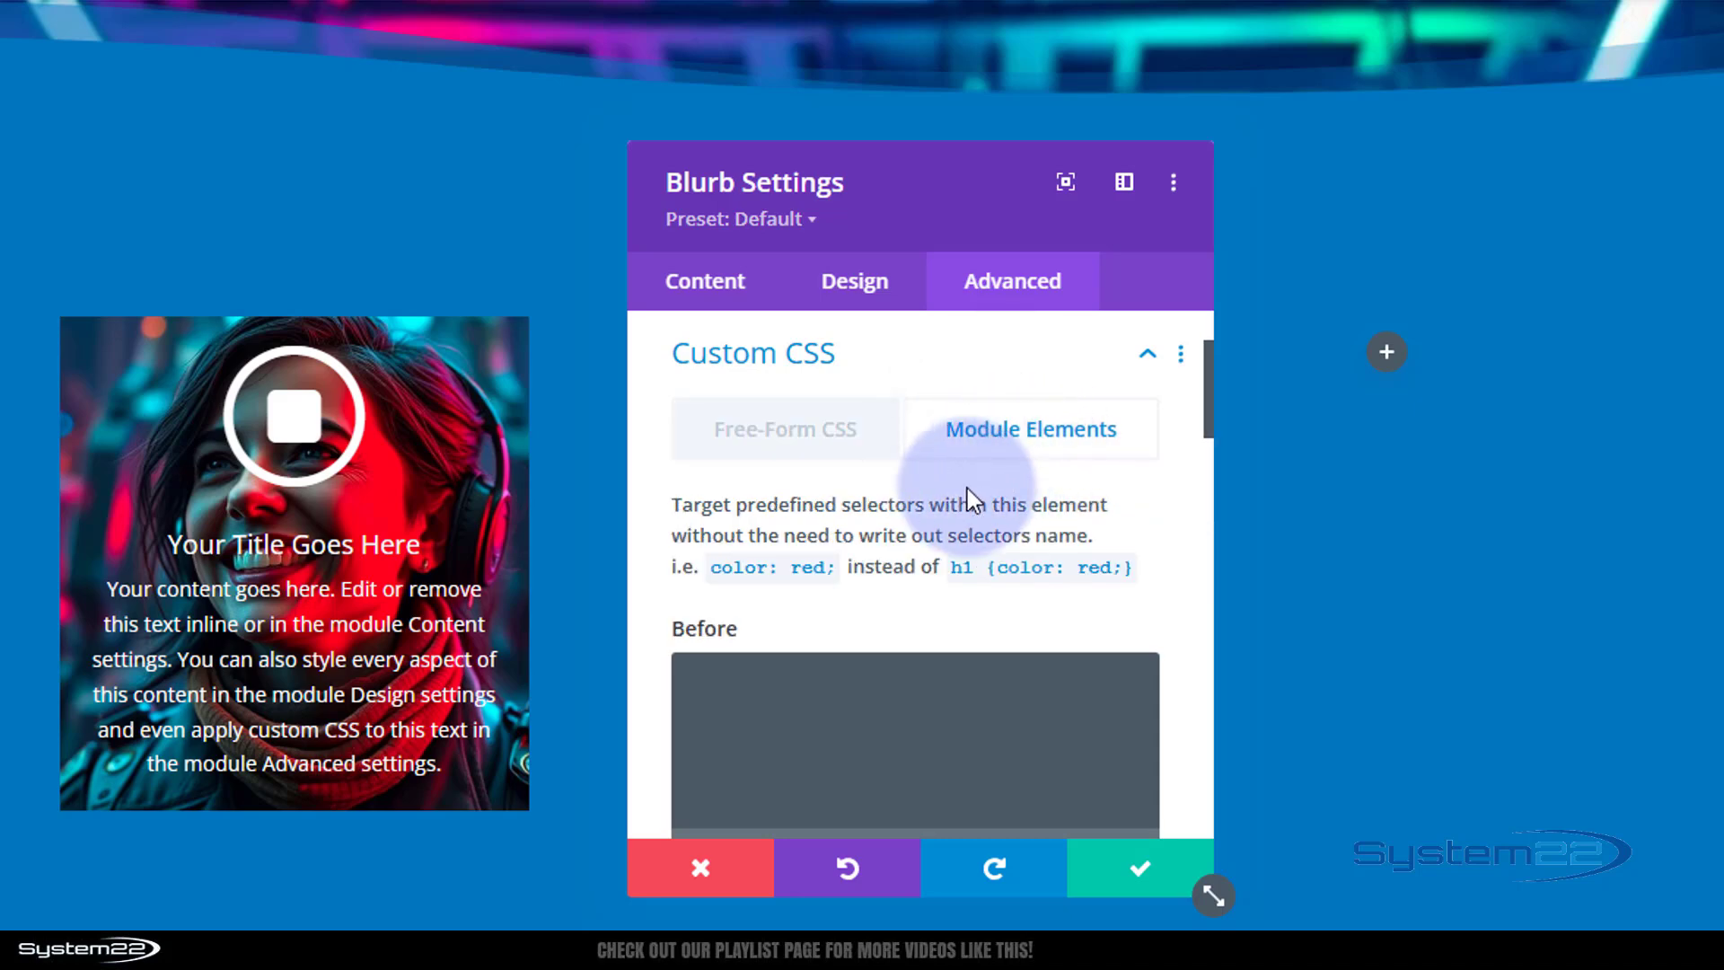
scroll(969, 494, down, 2)
scroll(968, 493, down, 5)
click(811, 447)
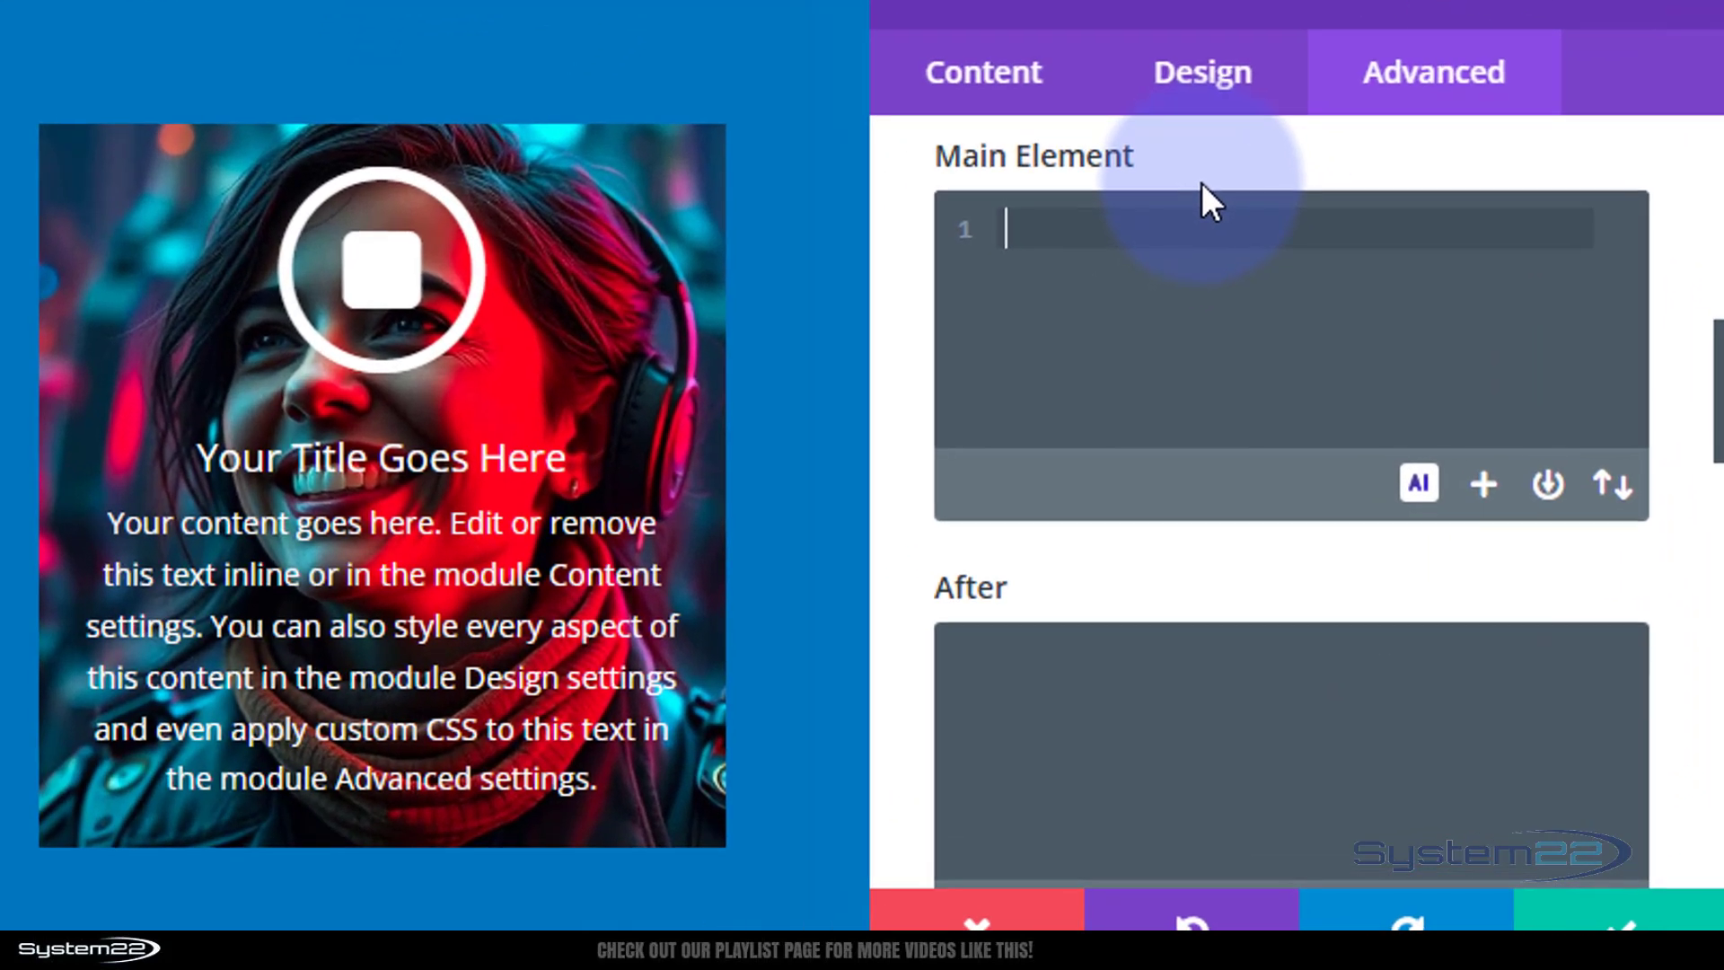
text(backdrop-)
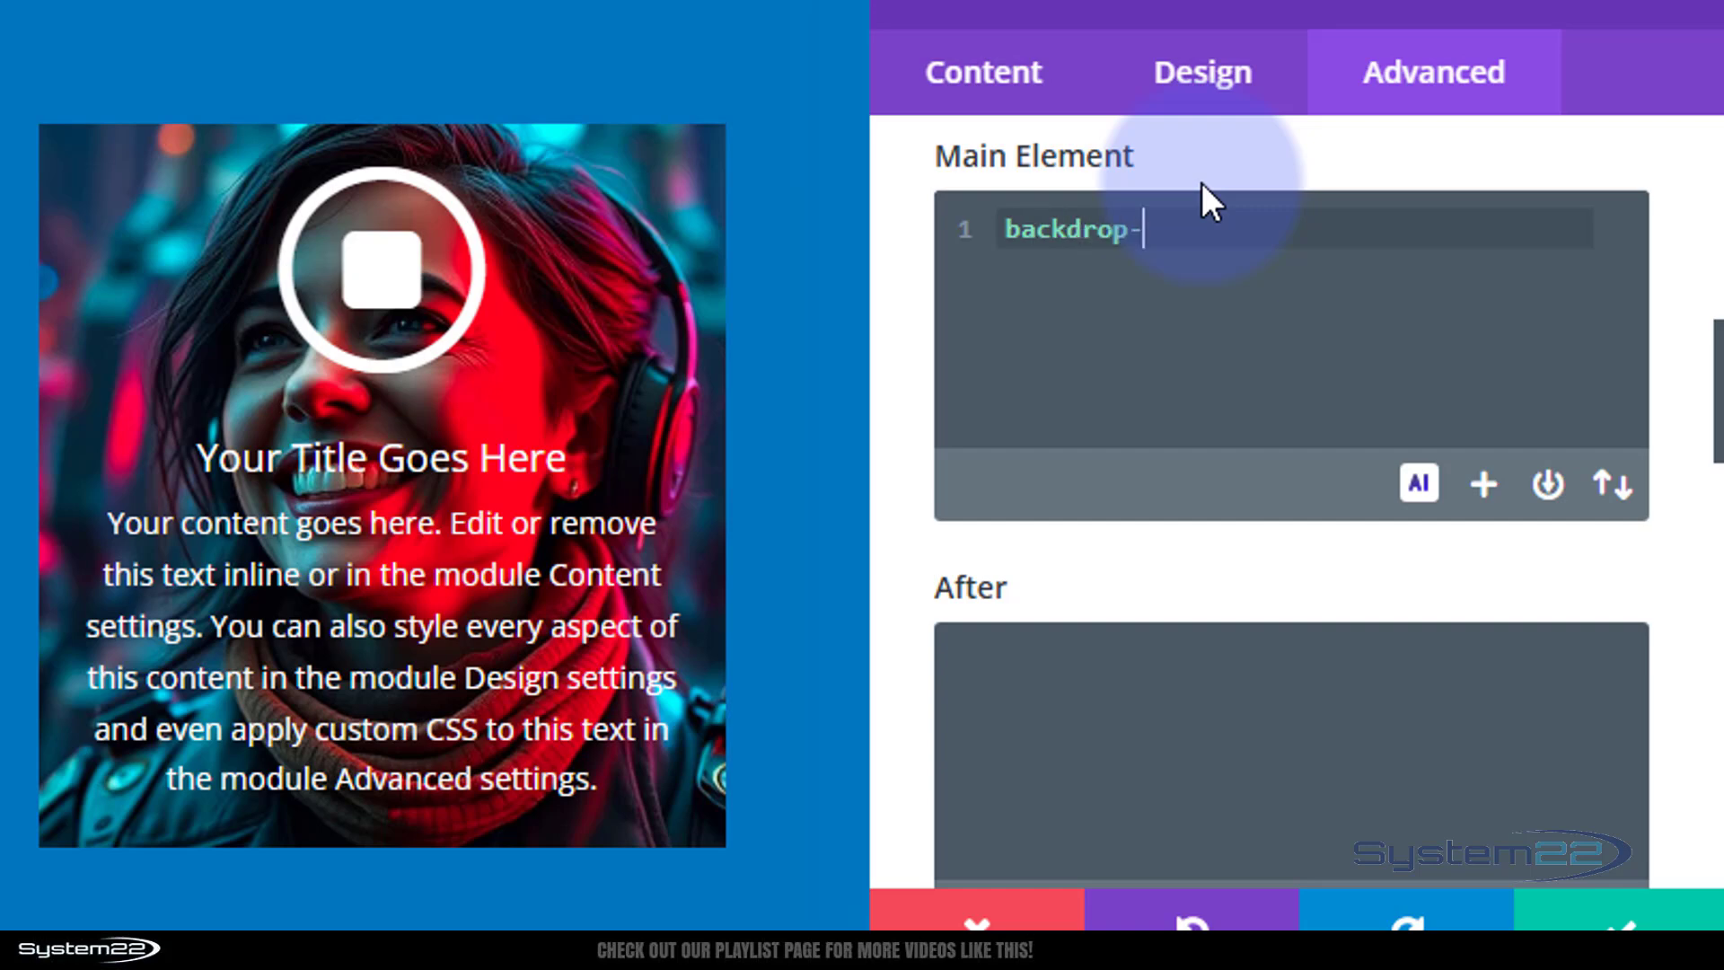
text(filter: blu)
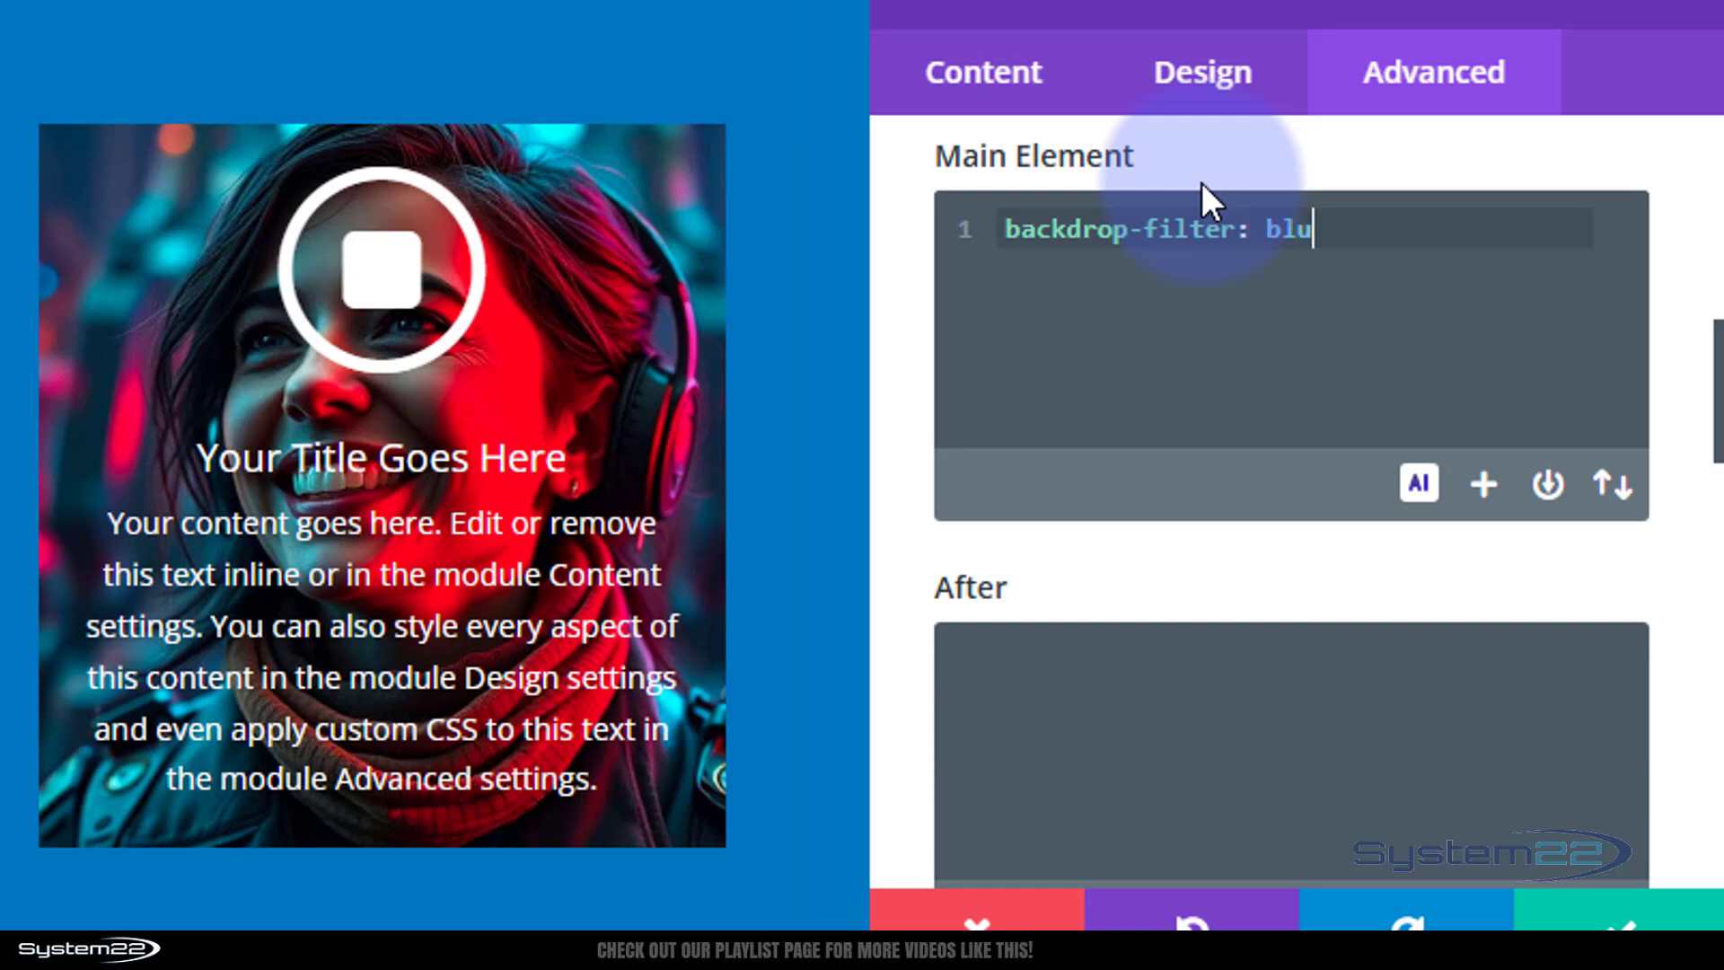
text(r()
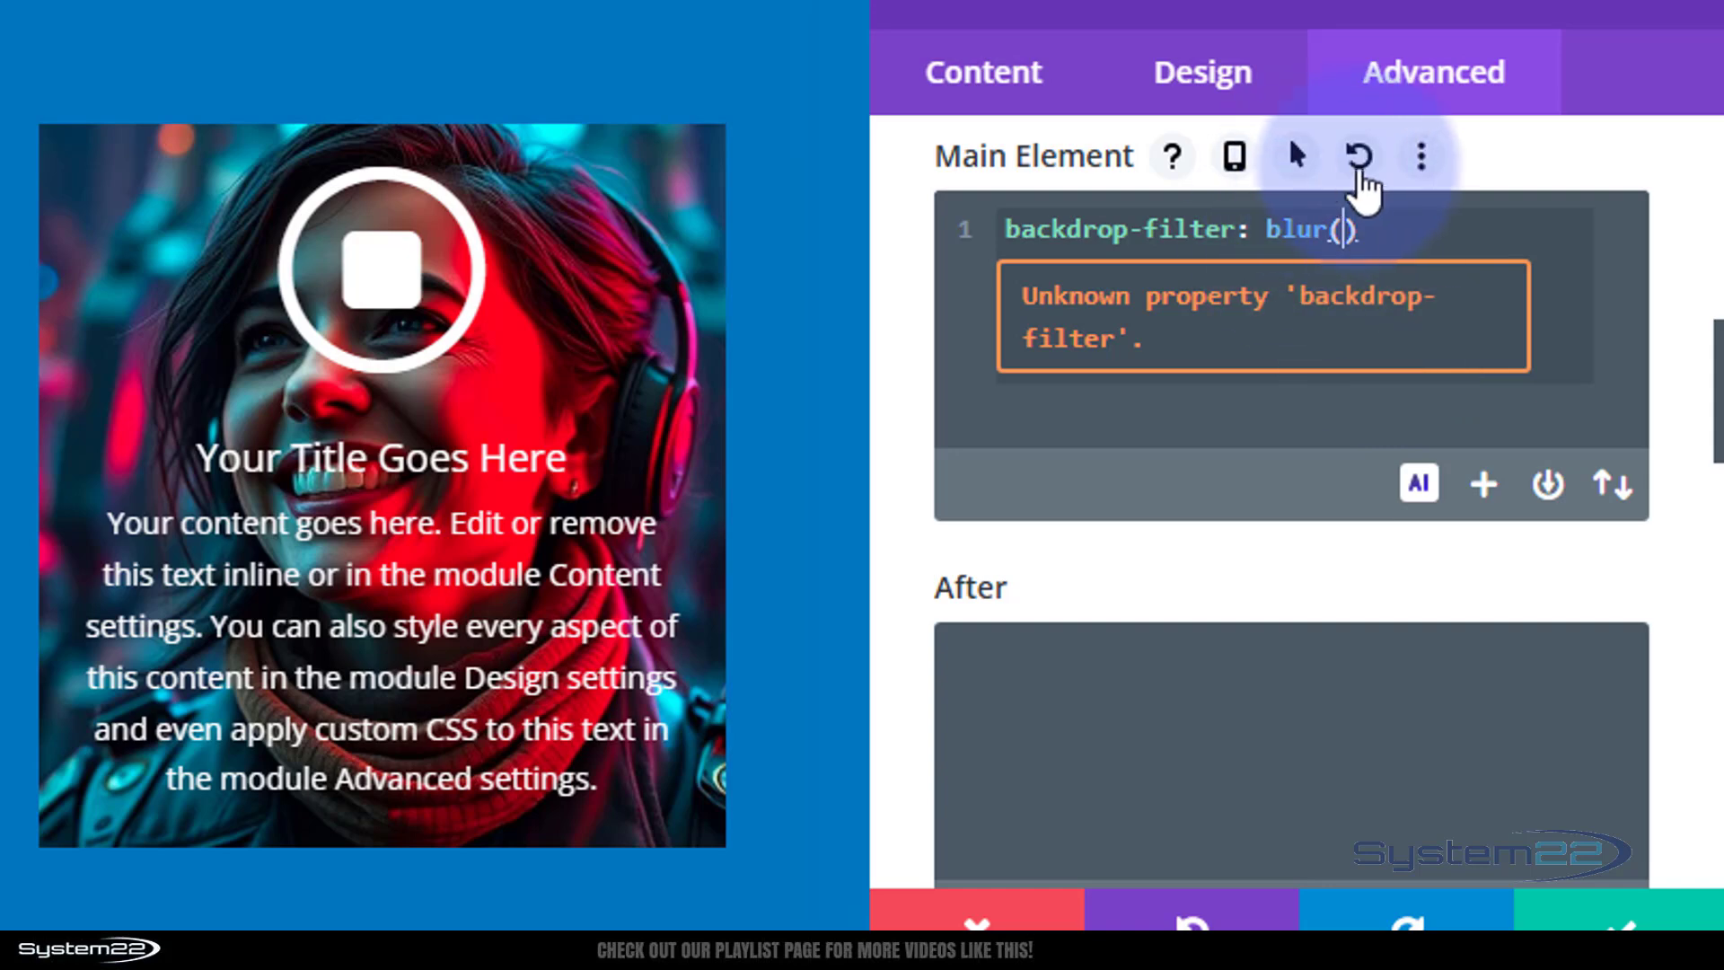
text(8px)
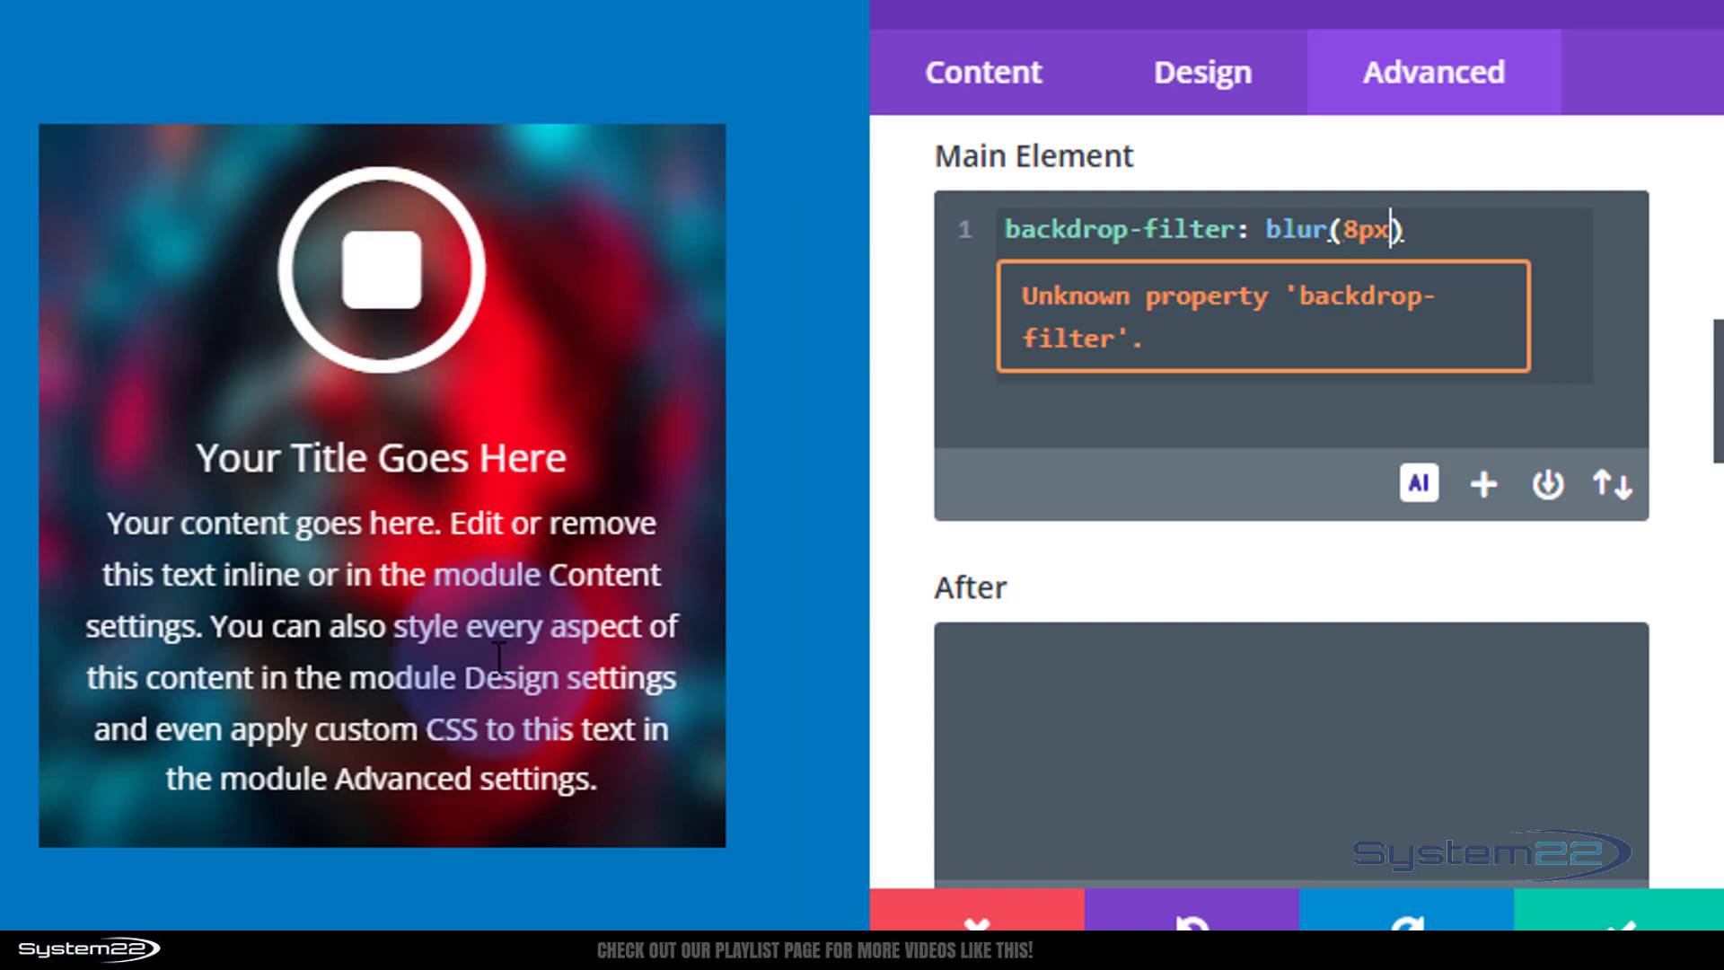
Try blur values of 4px and 15px in the Main Element CSS before returning to 8px.
drag(1345, 215, 1364, 212)
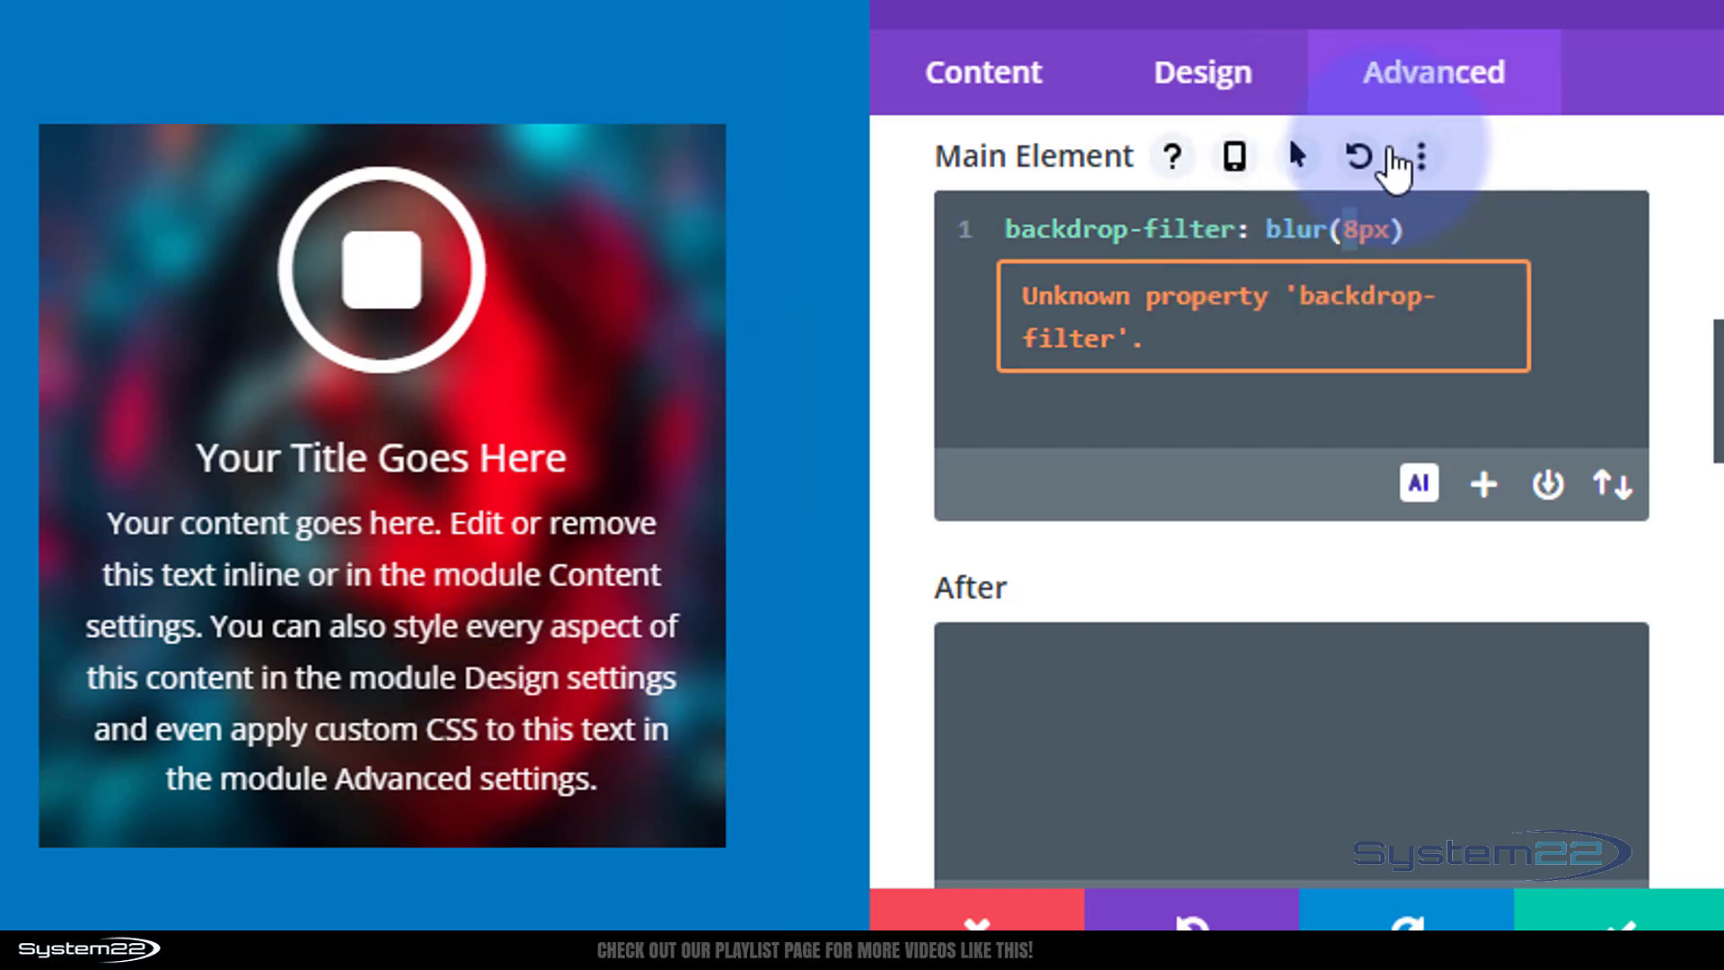
text(4)
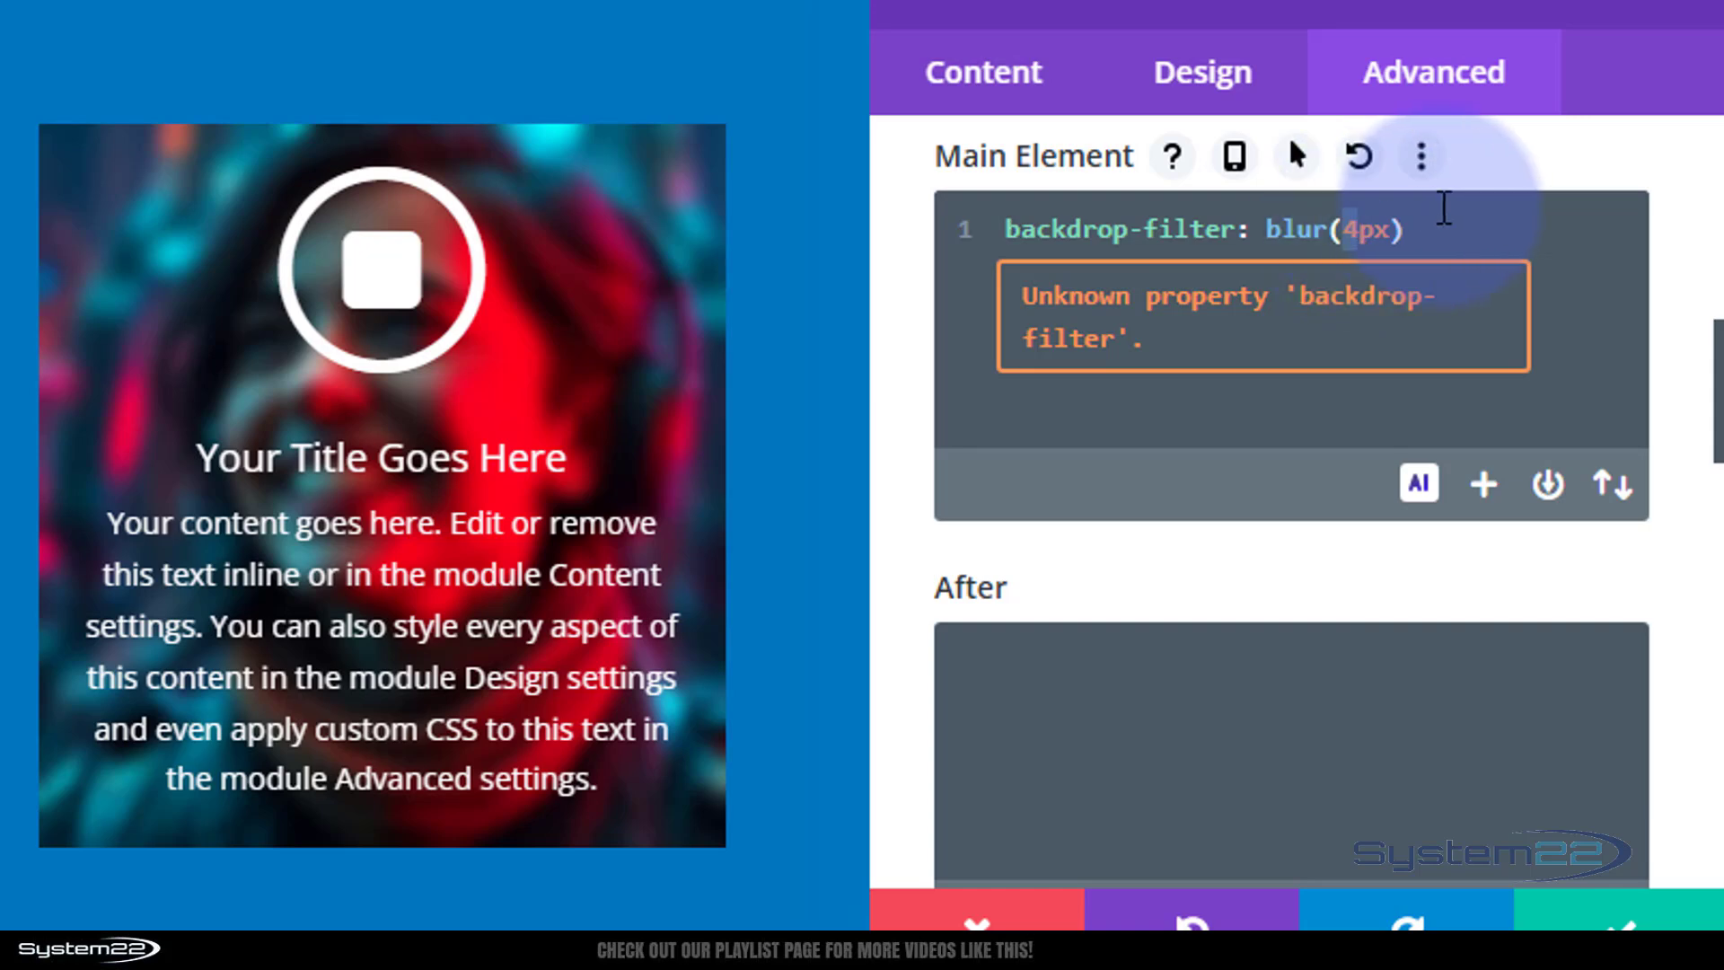
text(15)
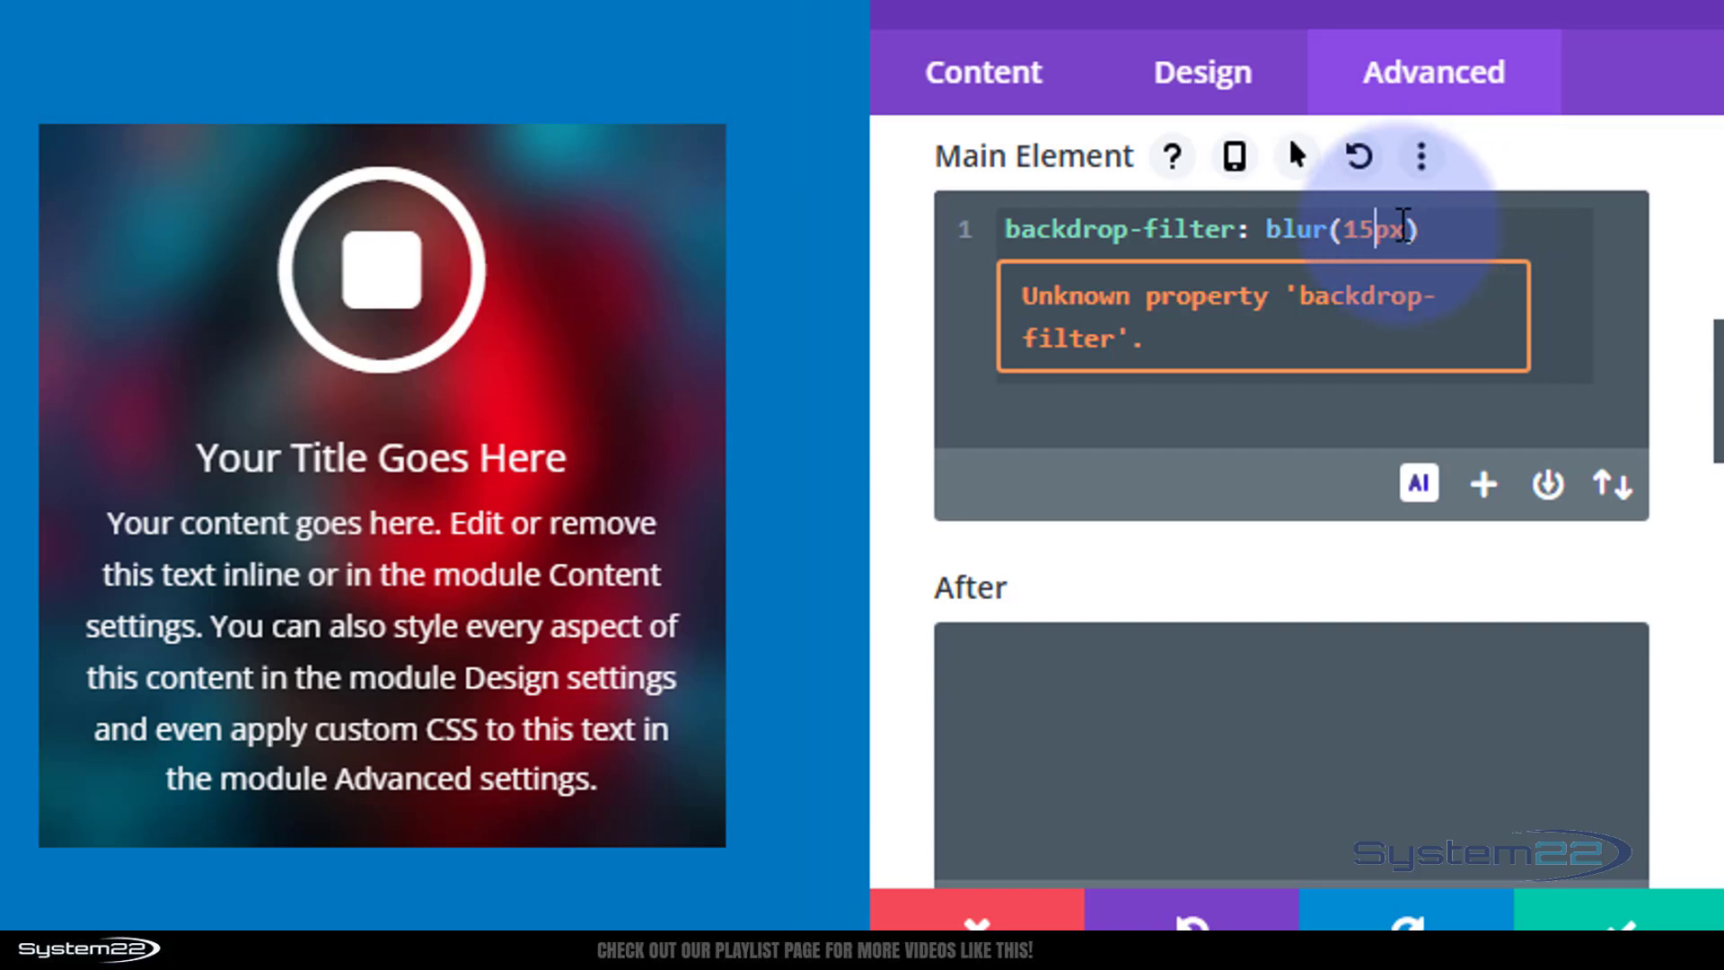
click(1349, 226)
drag(1348, 226, 1373, 226)
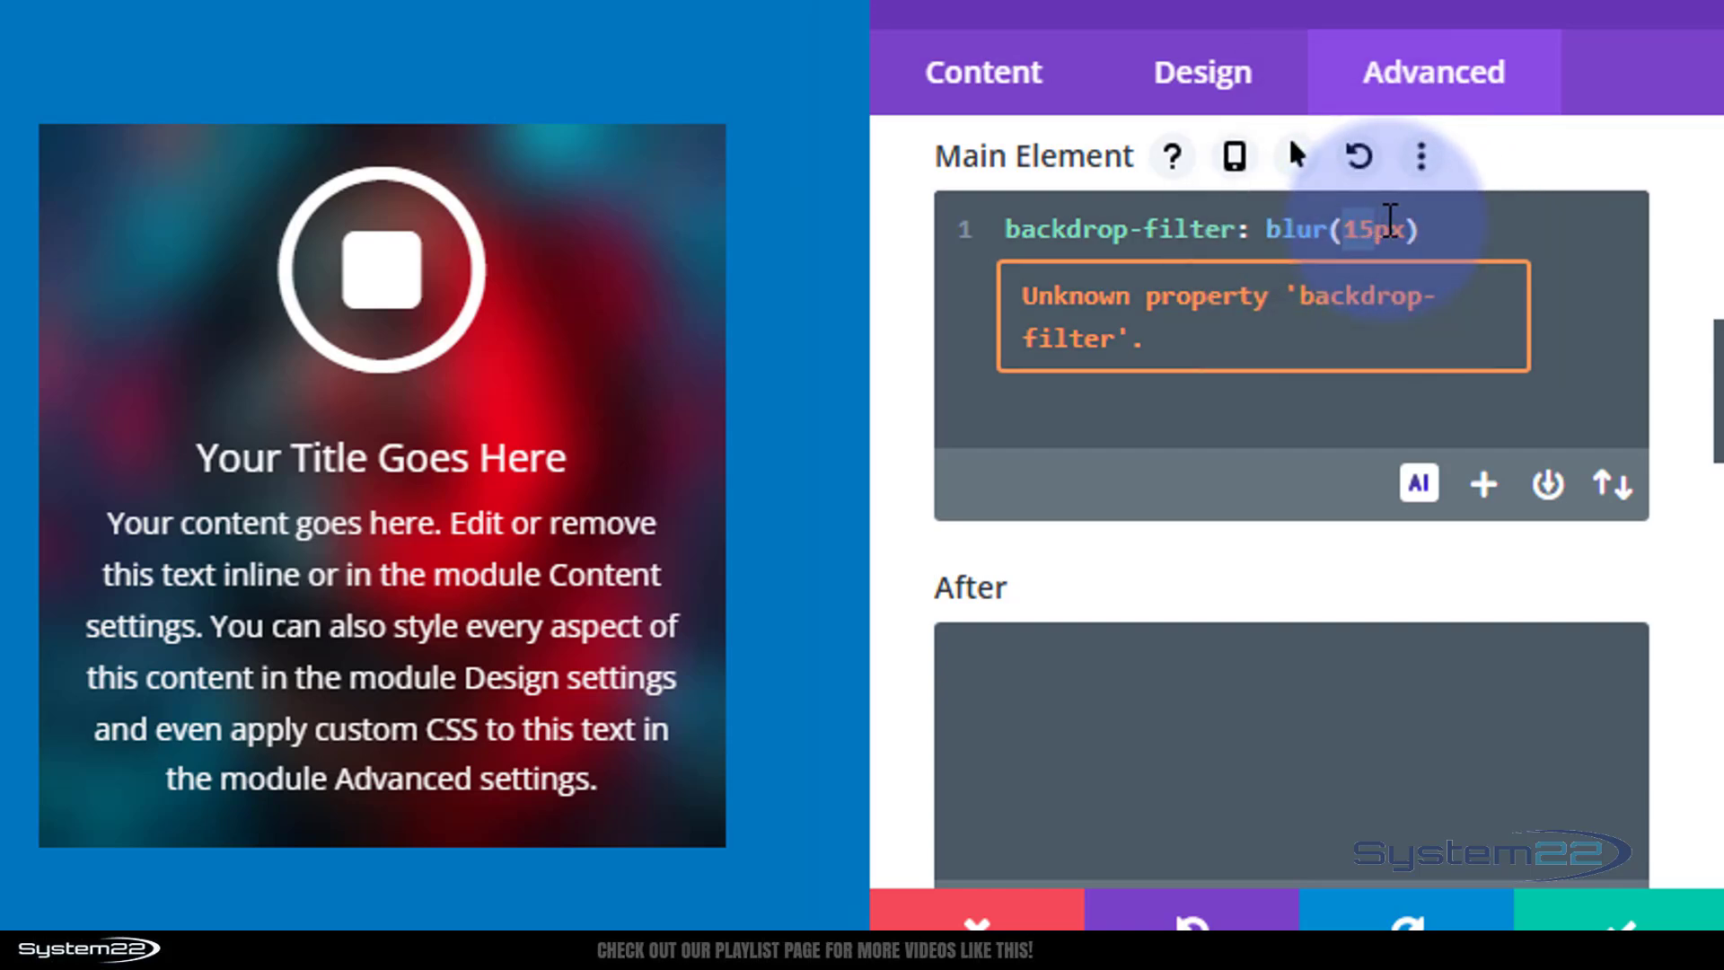
text(8)
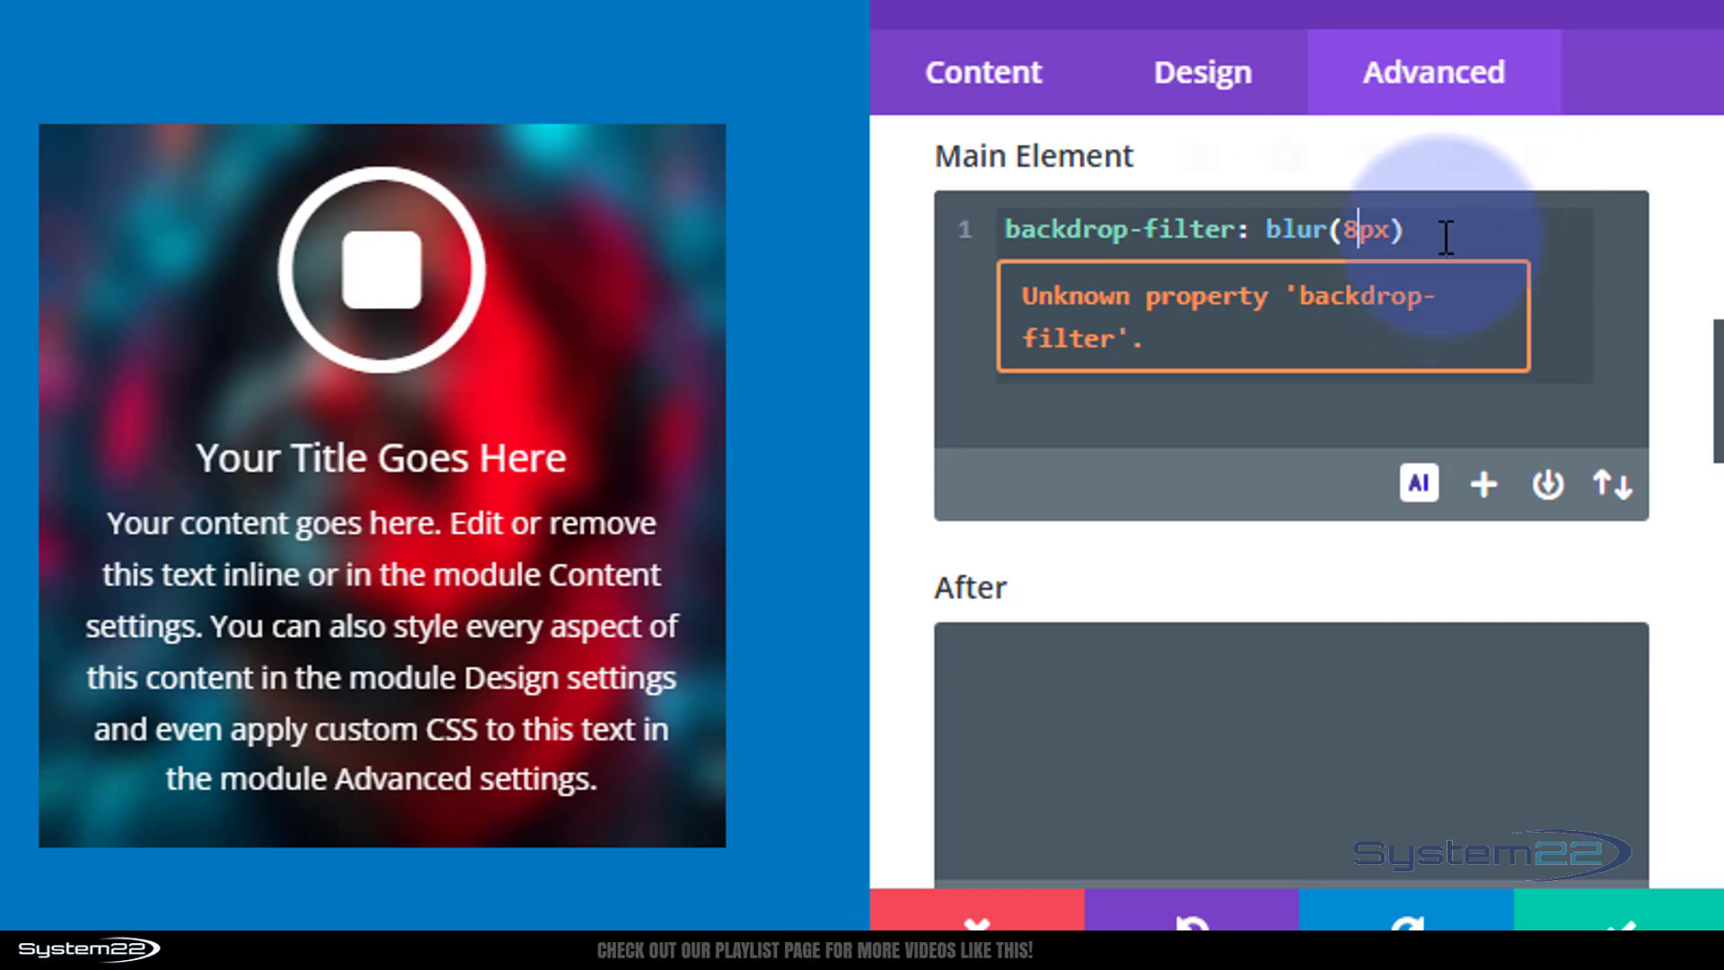
Enable hover styling for the Main Element and set its hover backdrop-filter to blur(0px).
drag(1445, 236, 1003, 220)
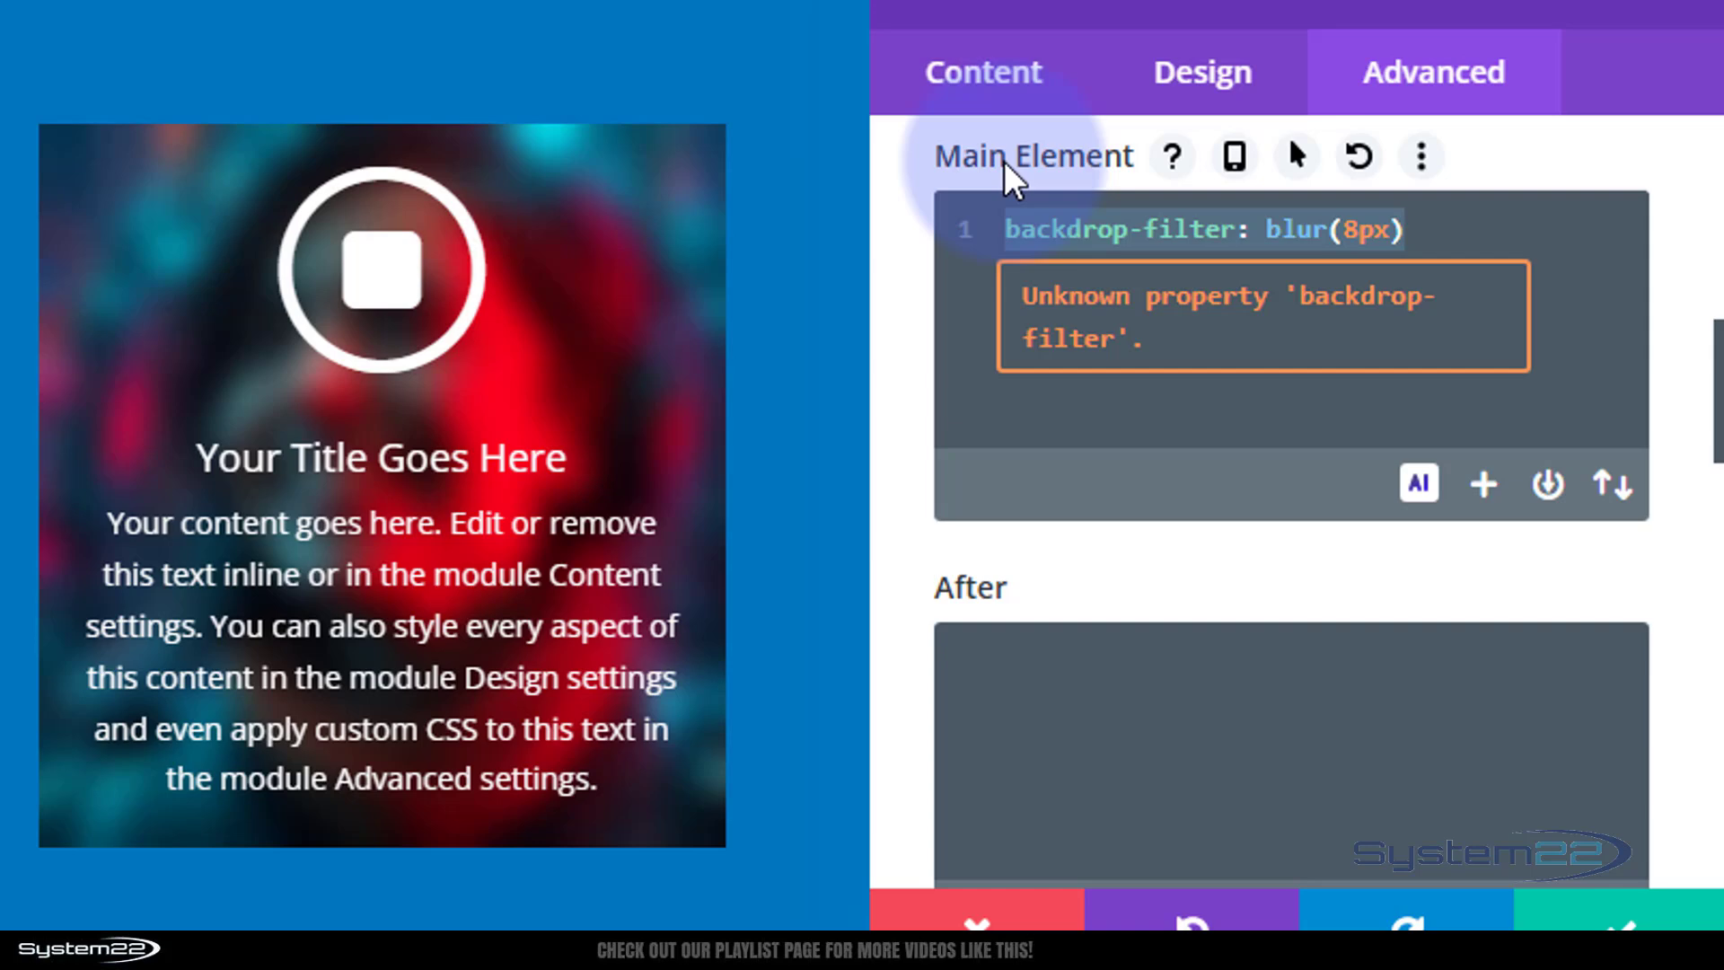
scroll(1302, 270, up, 2)
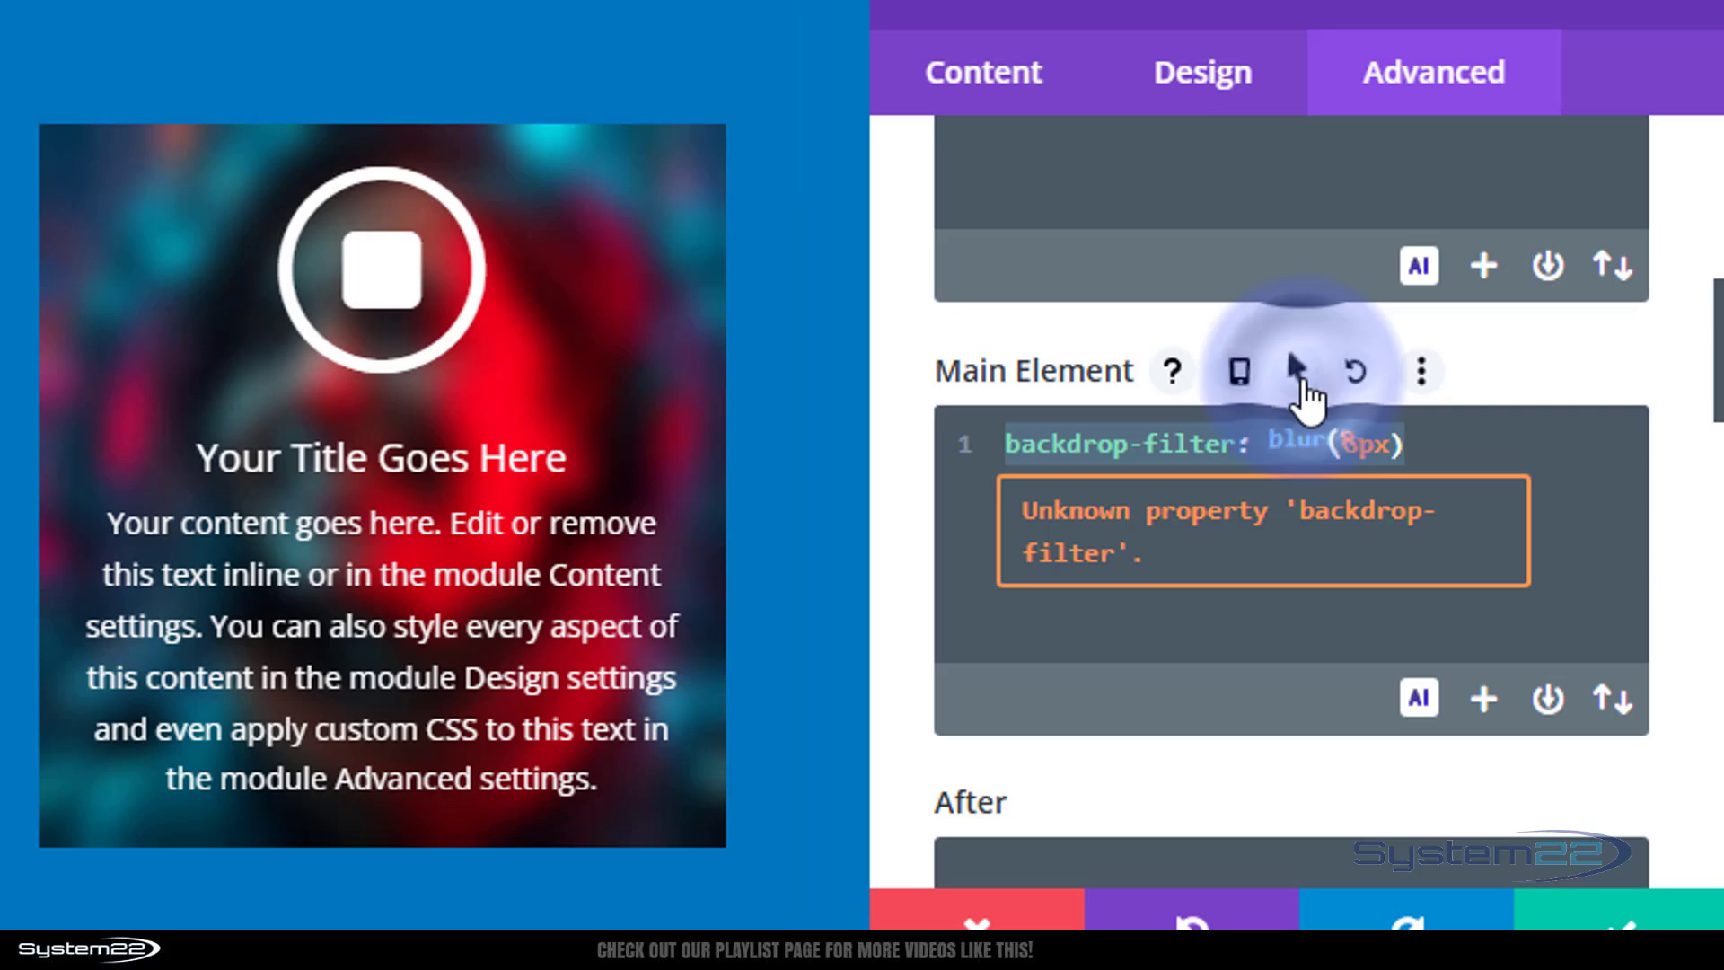
click(1299, 375)
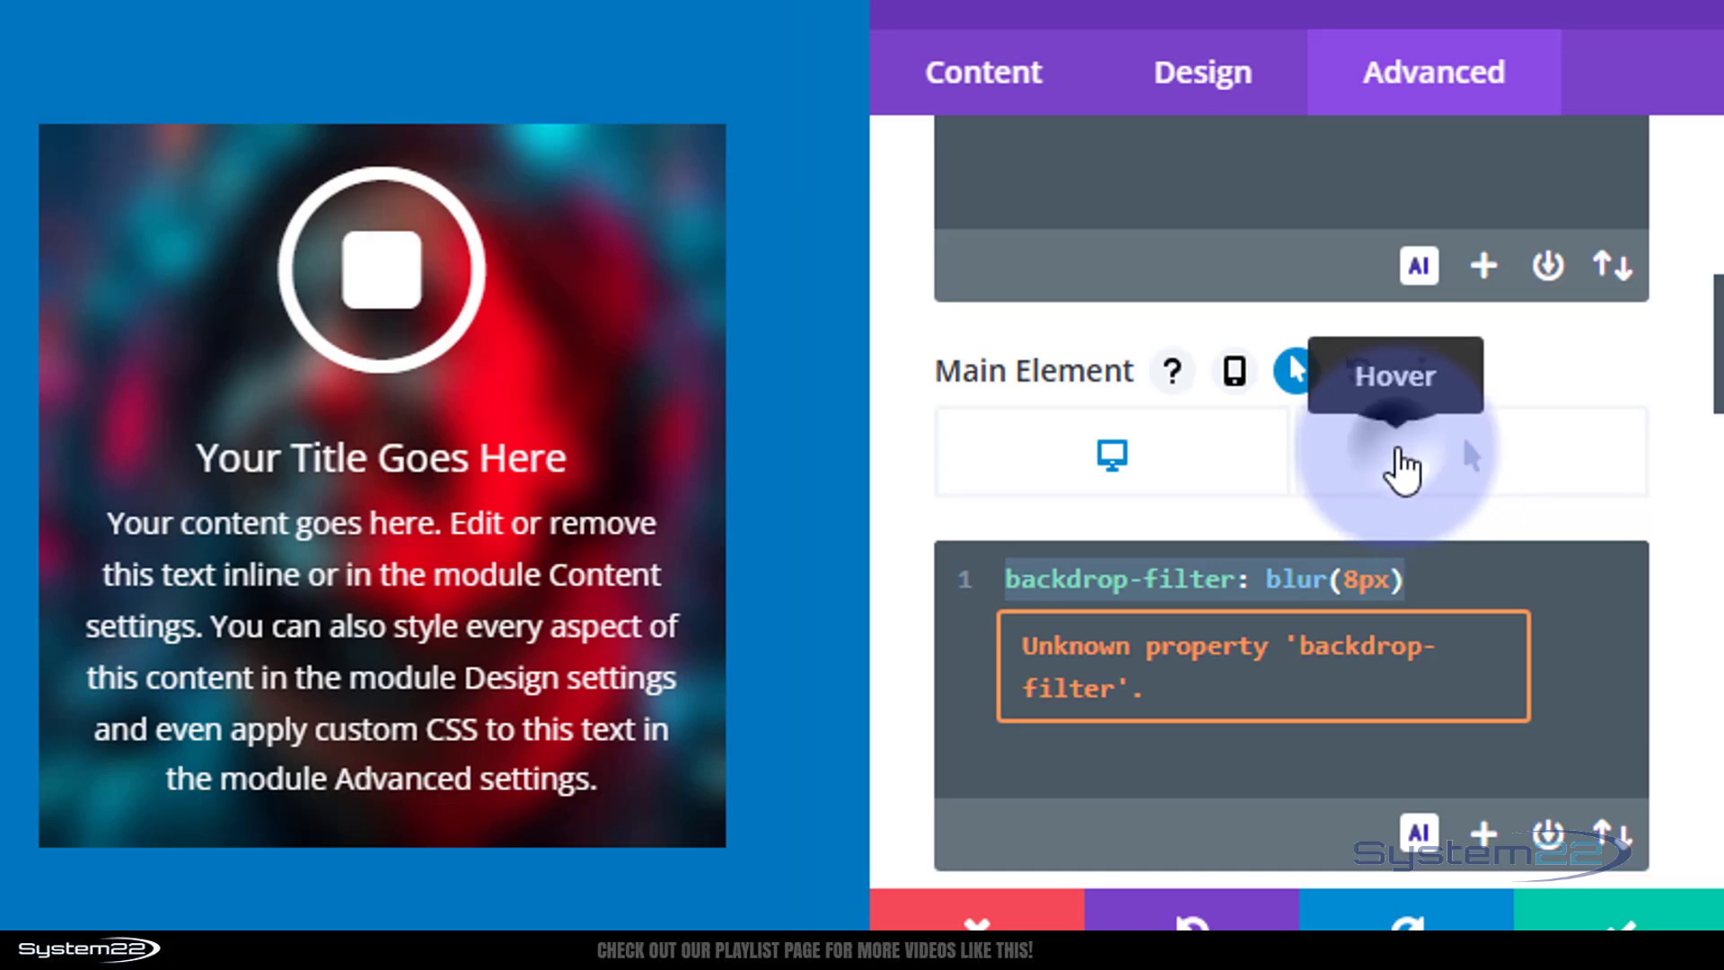
click(1401, 469)
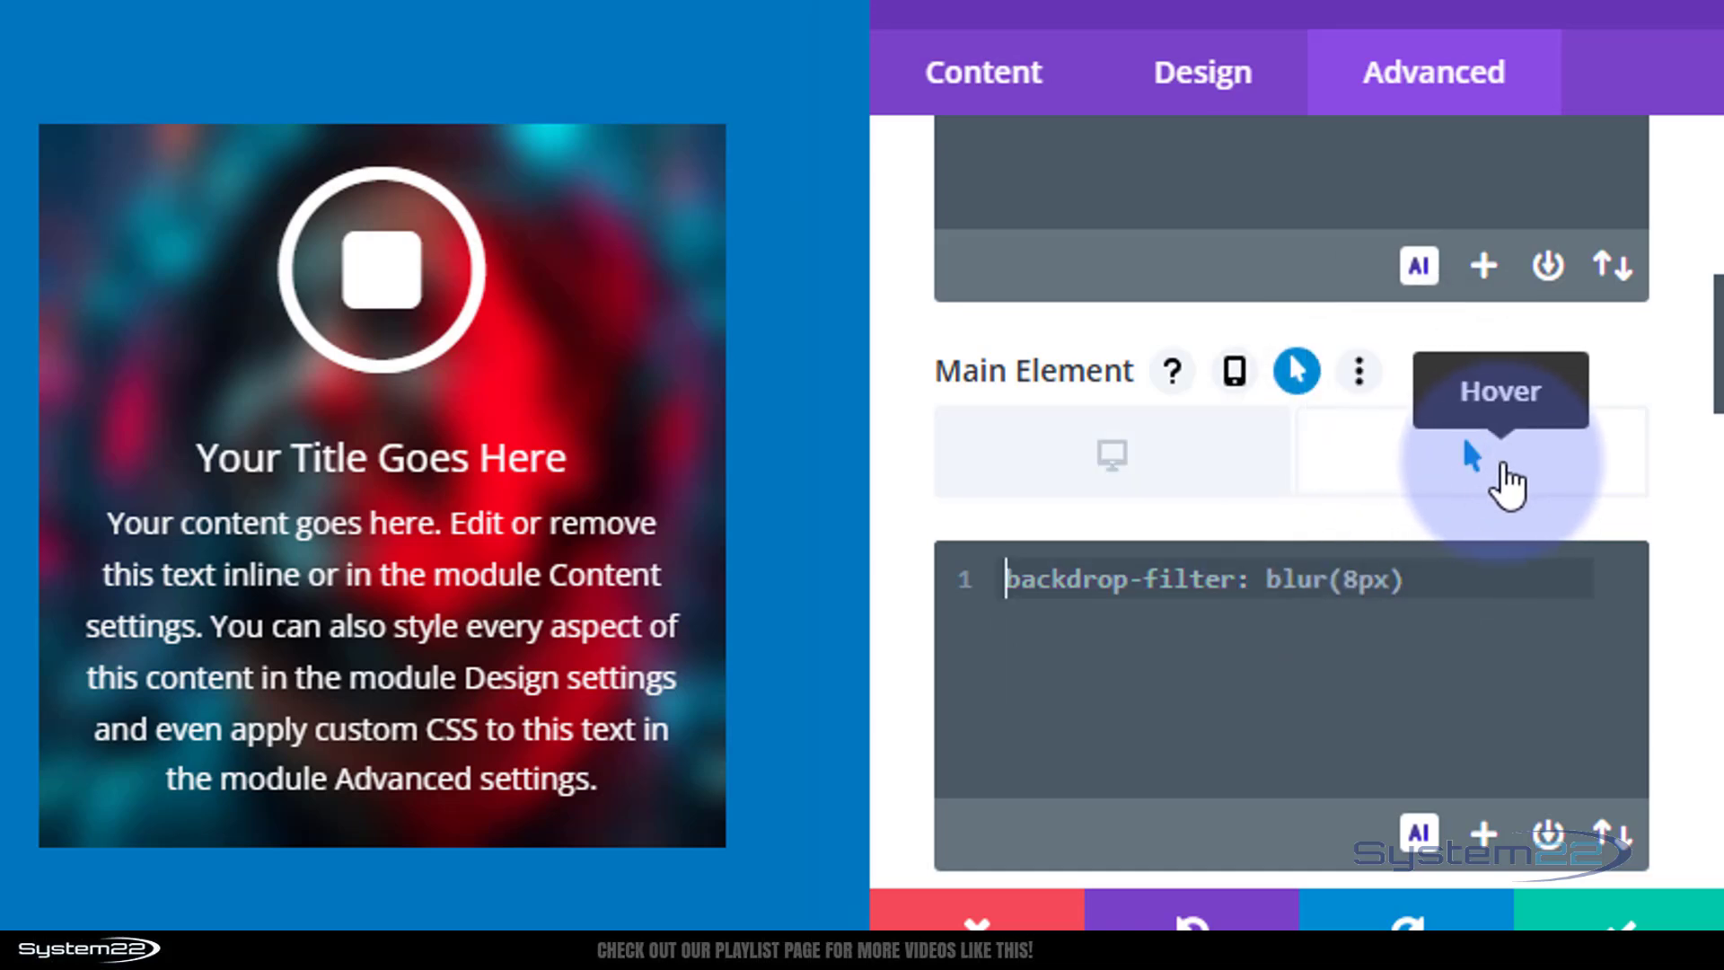
click(1518, 575)
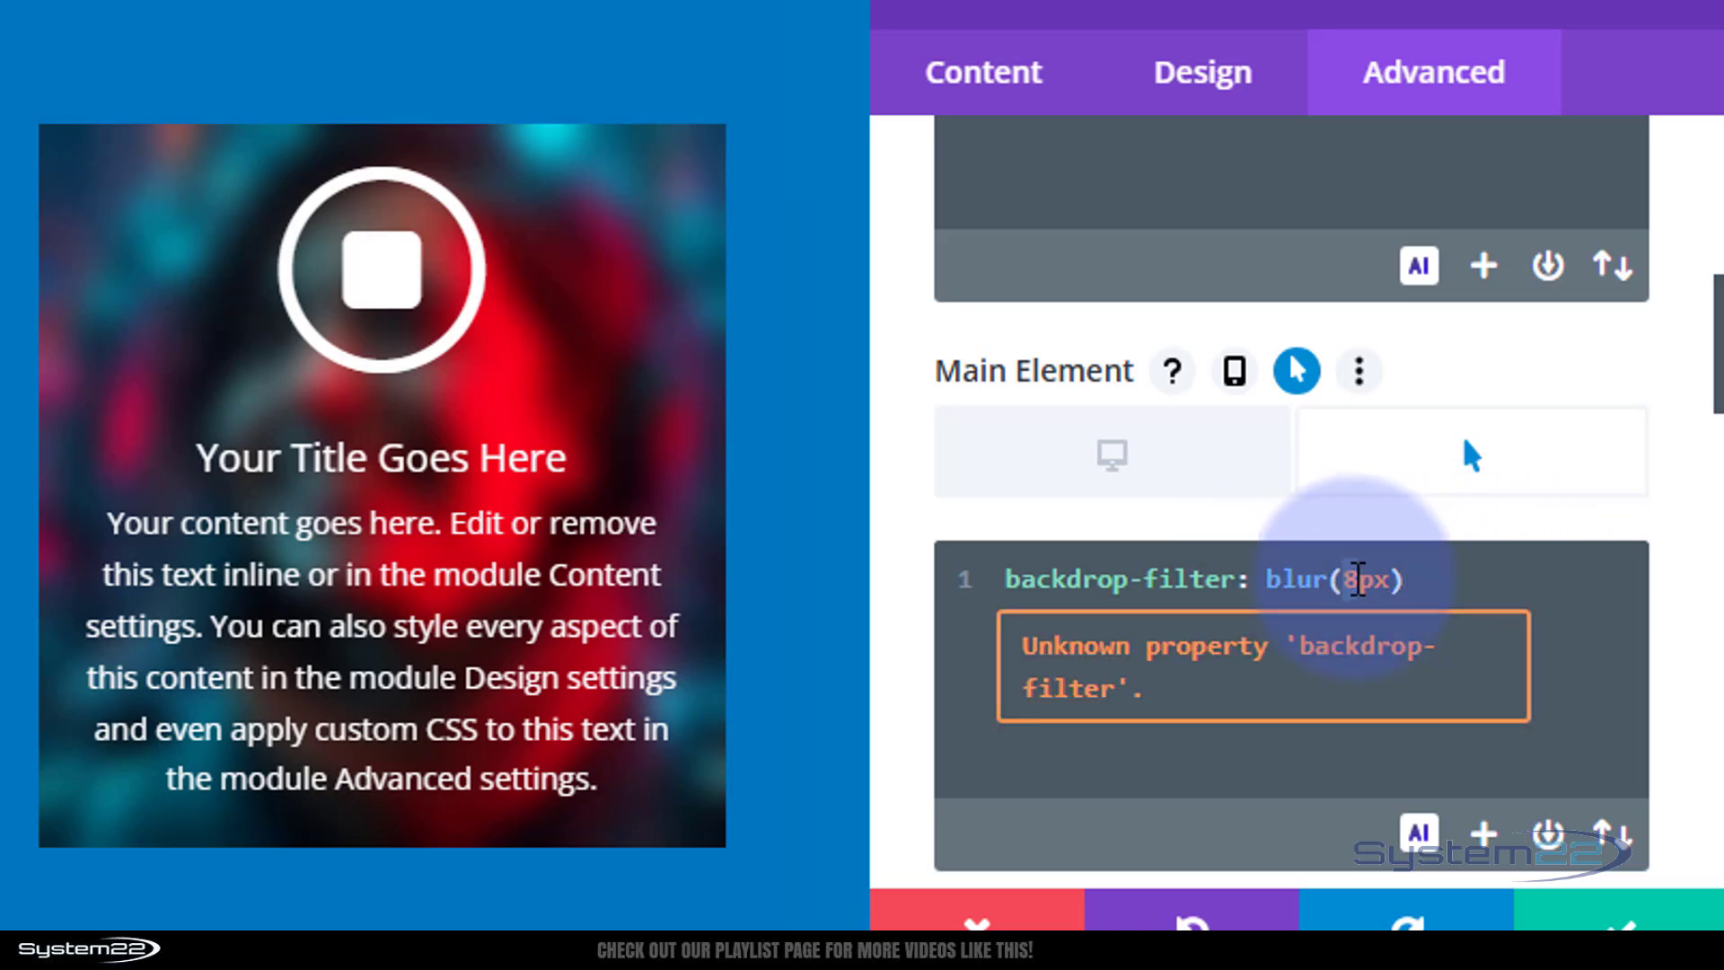
text(0)
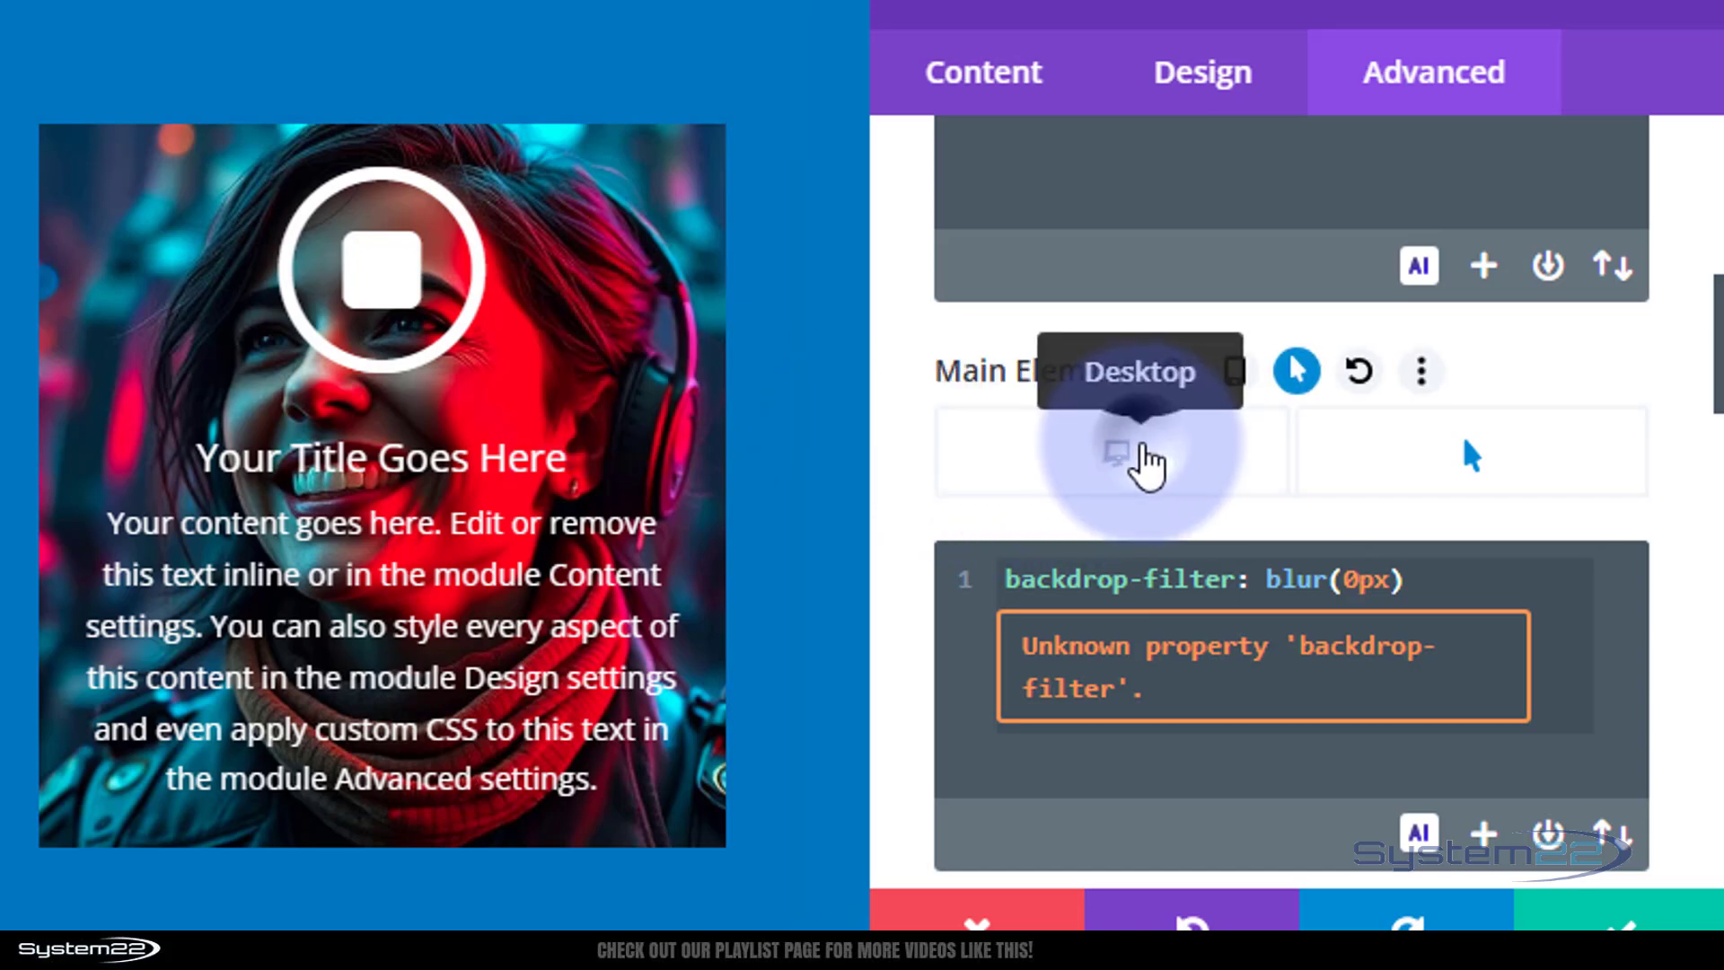
Add transition-duration: .75s to the desktop Main Element CSS after the blur rule.
click(1135, 470)
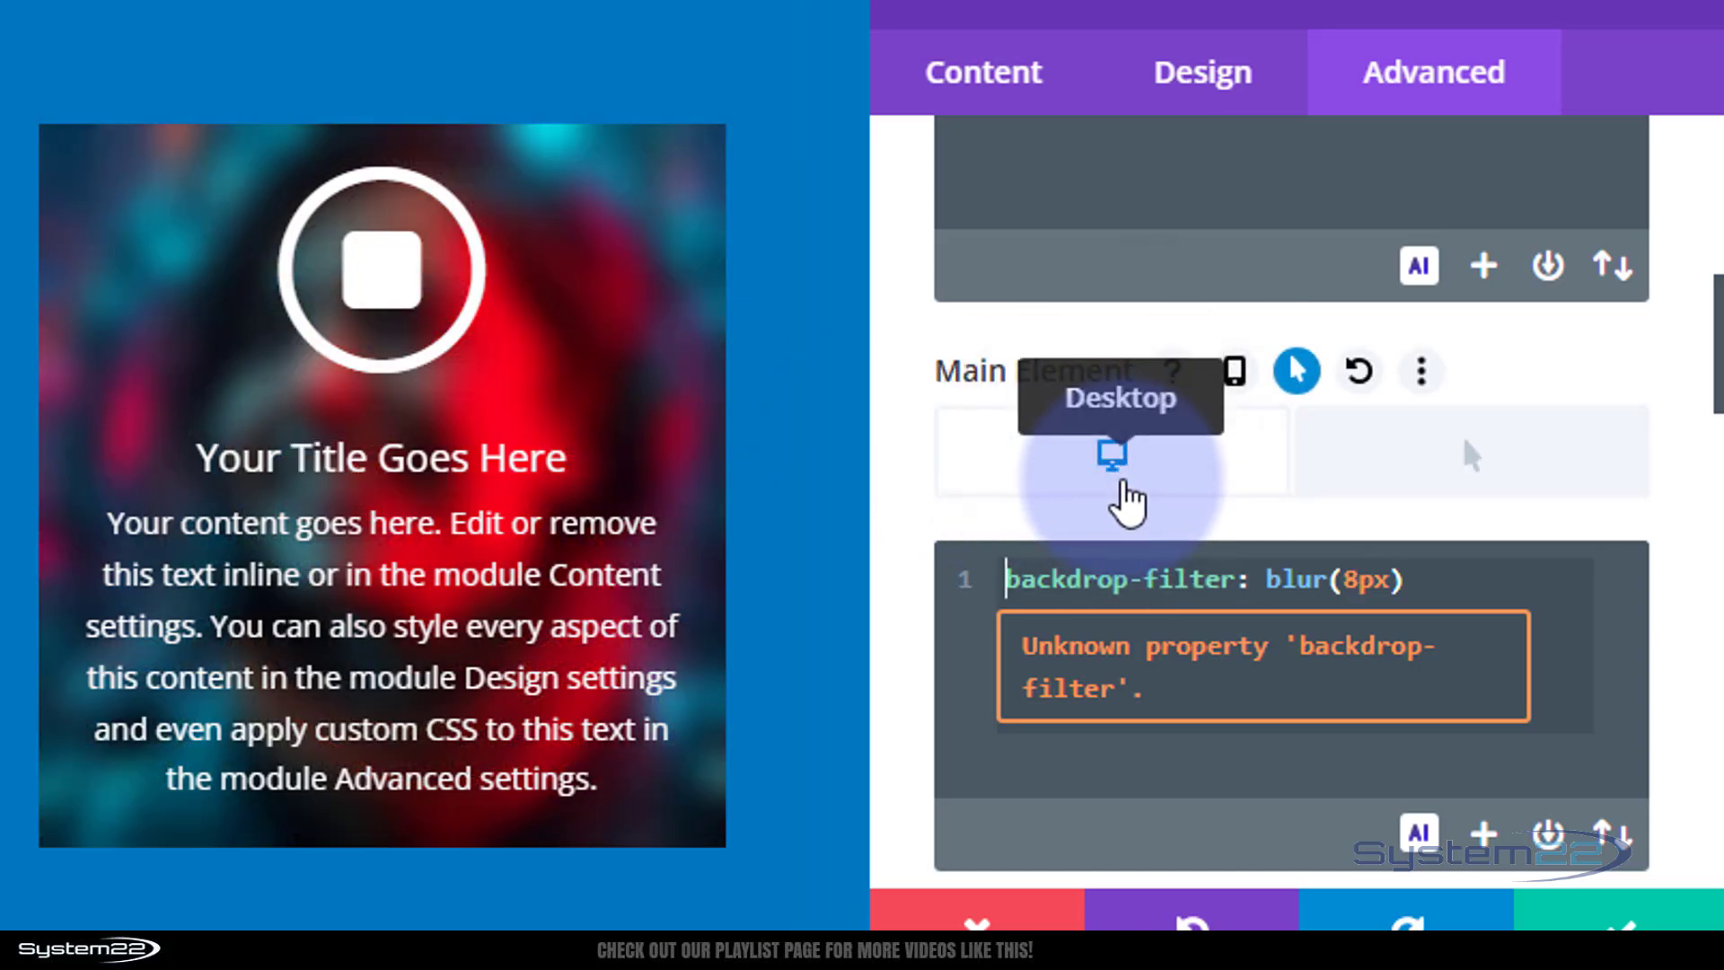
click(1423, 499)
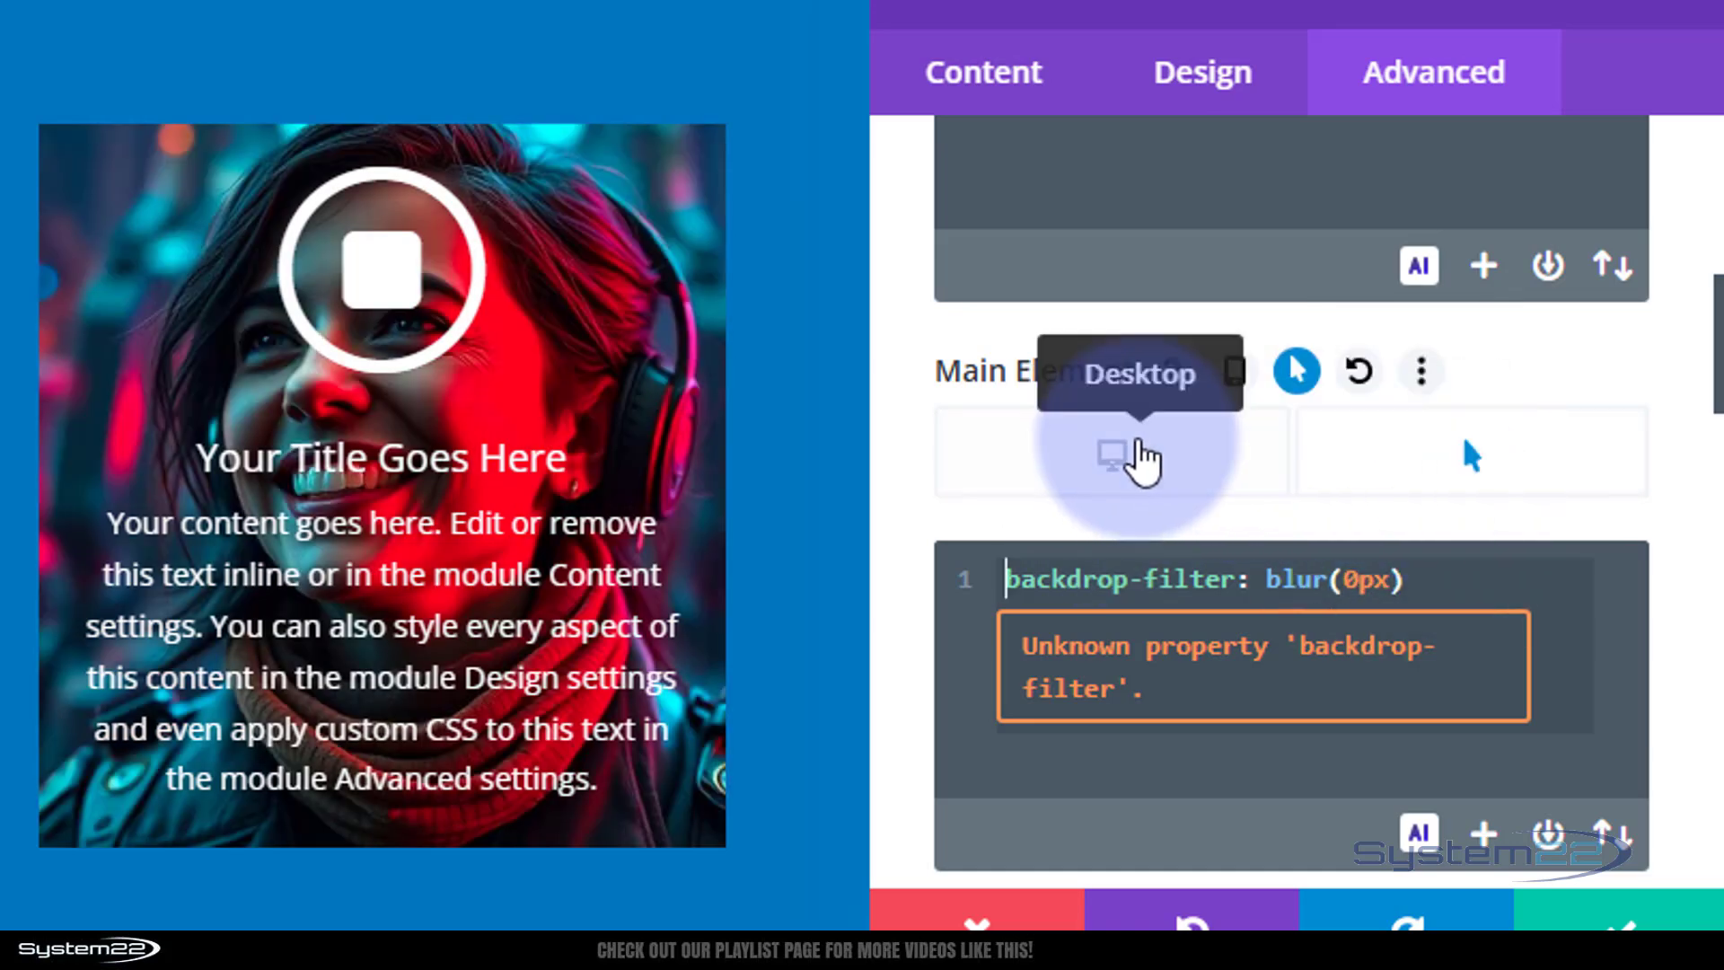
click(1133, 460)
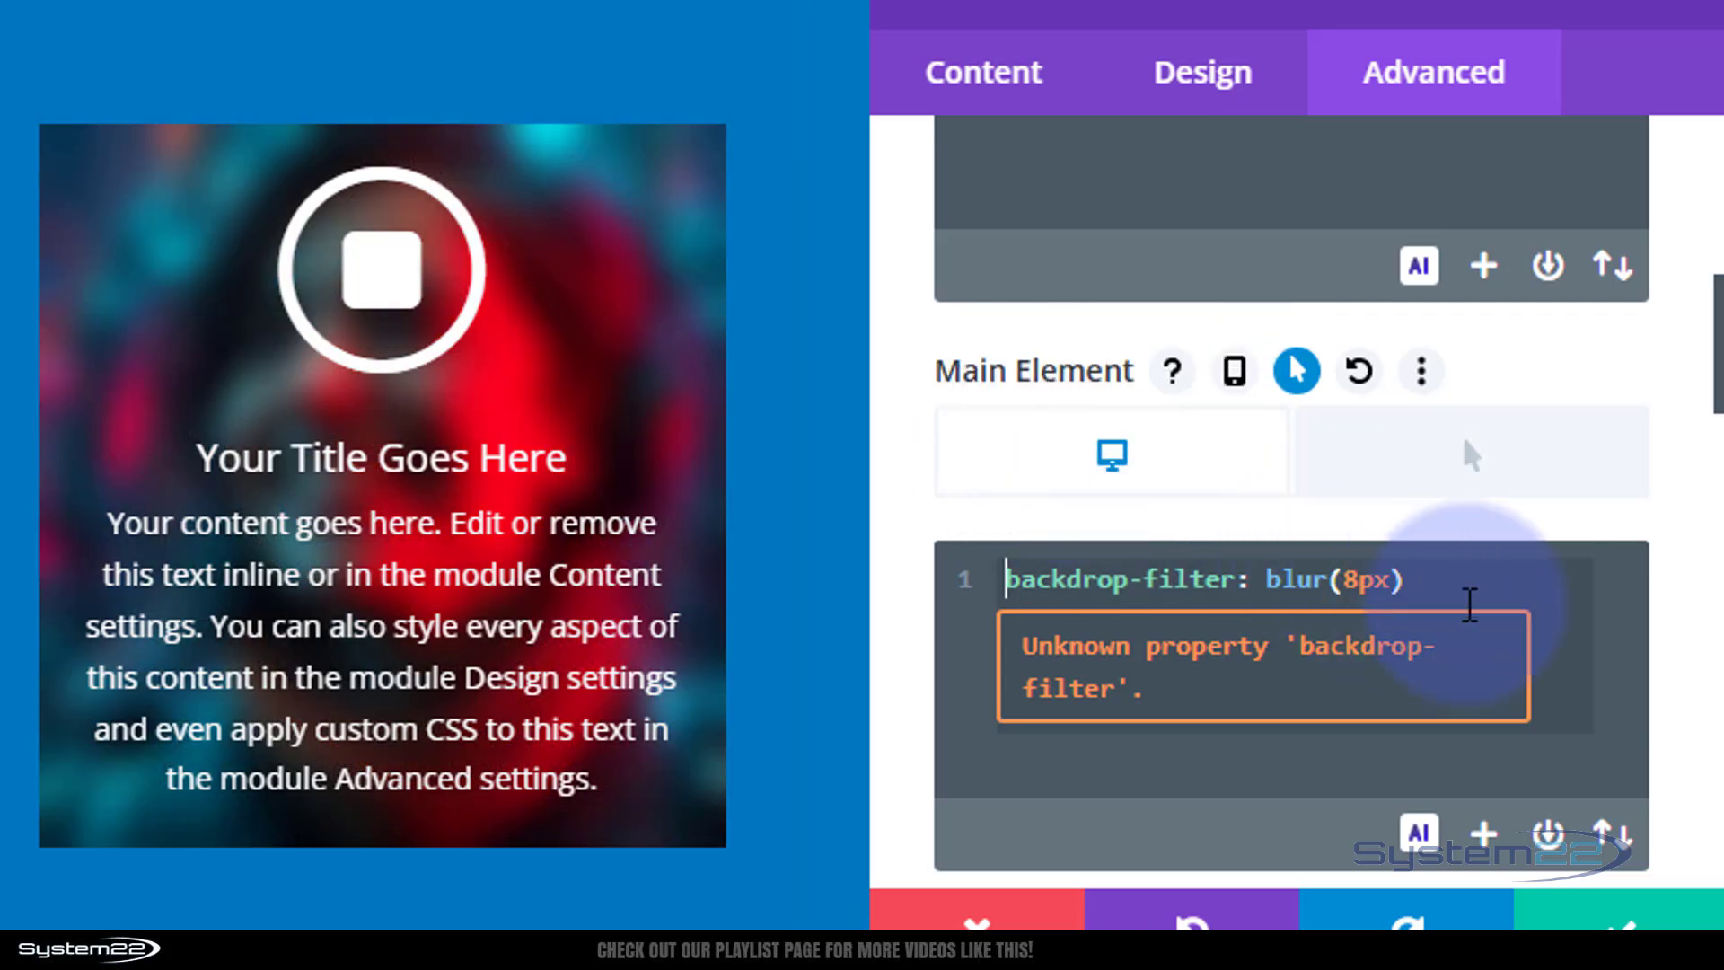
click(1445, 571)
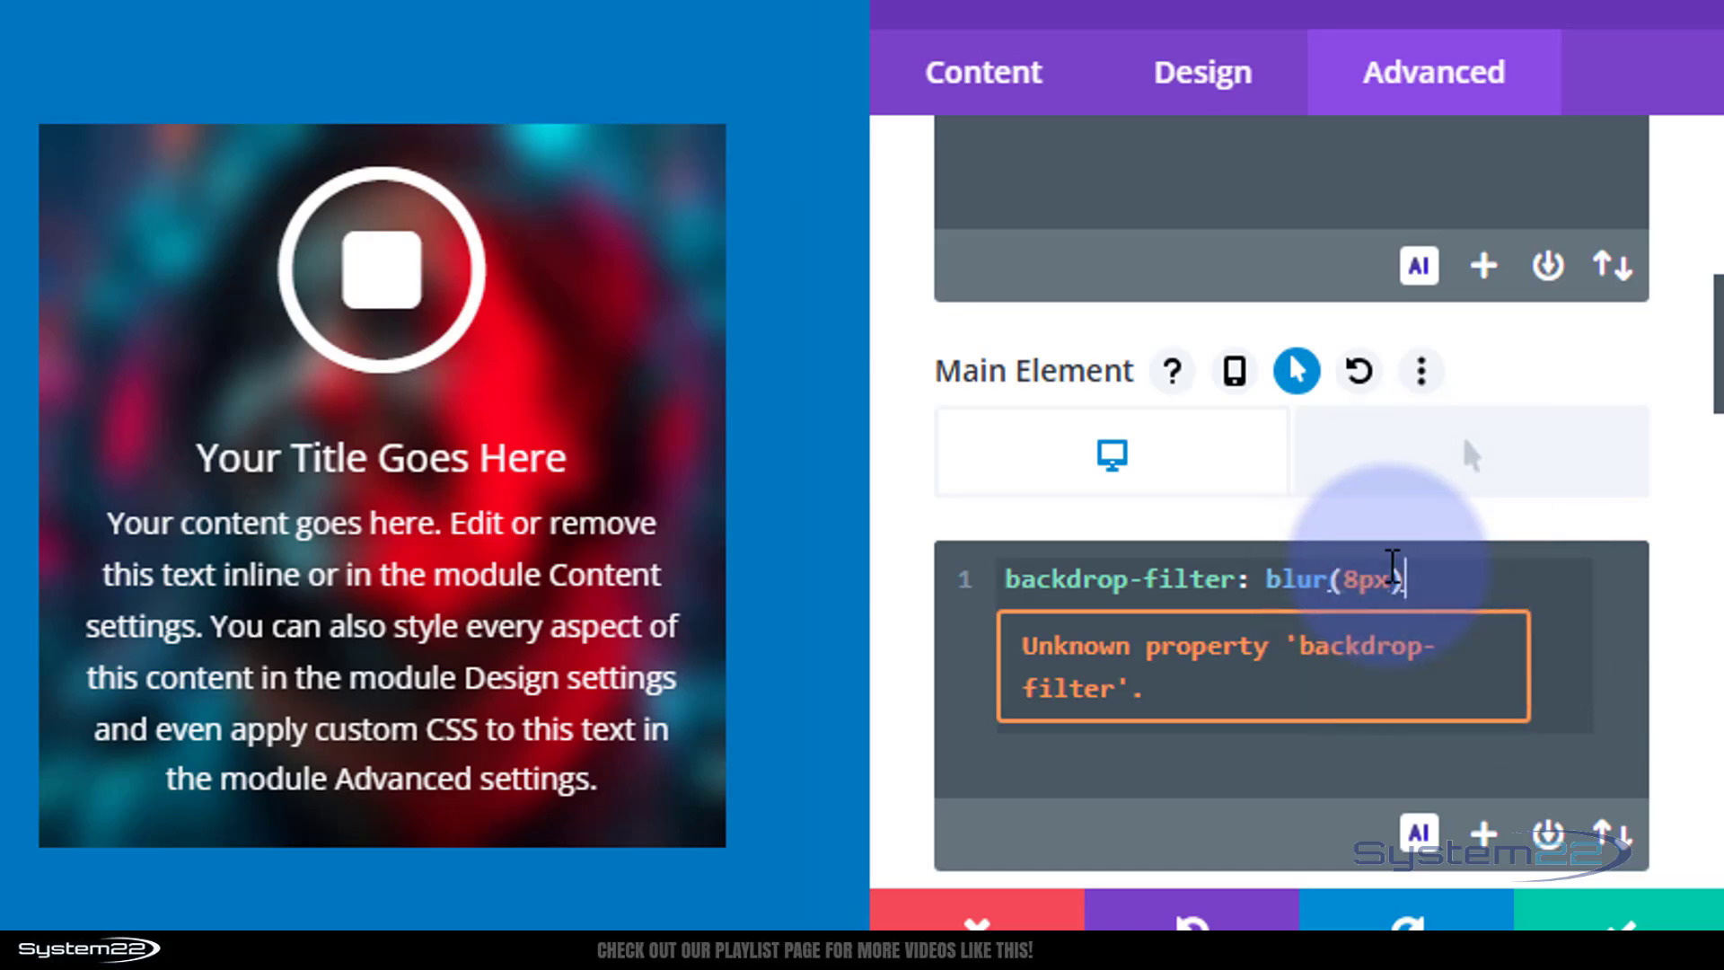
text(;)
key(Return)
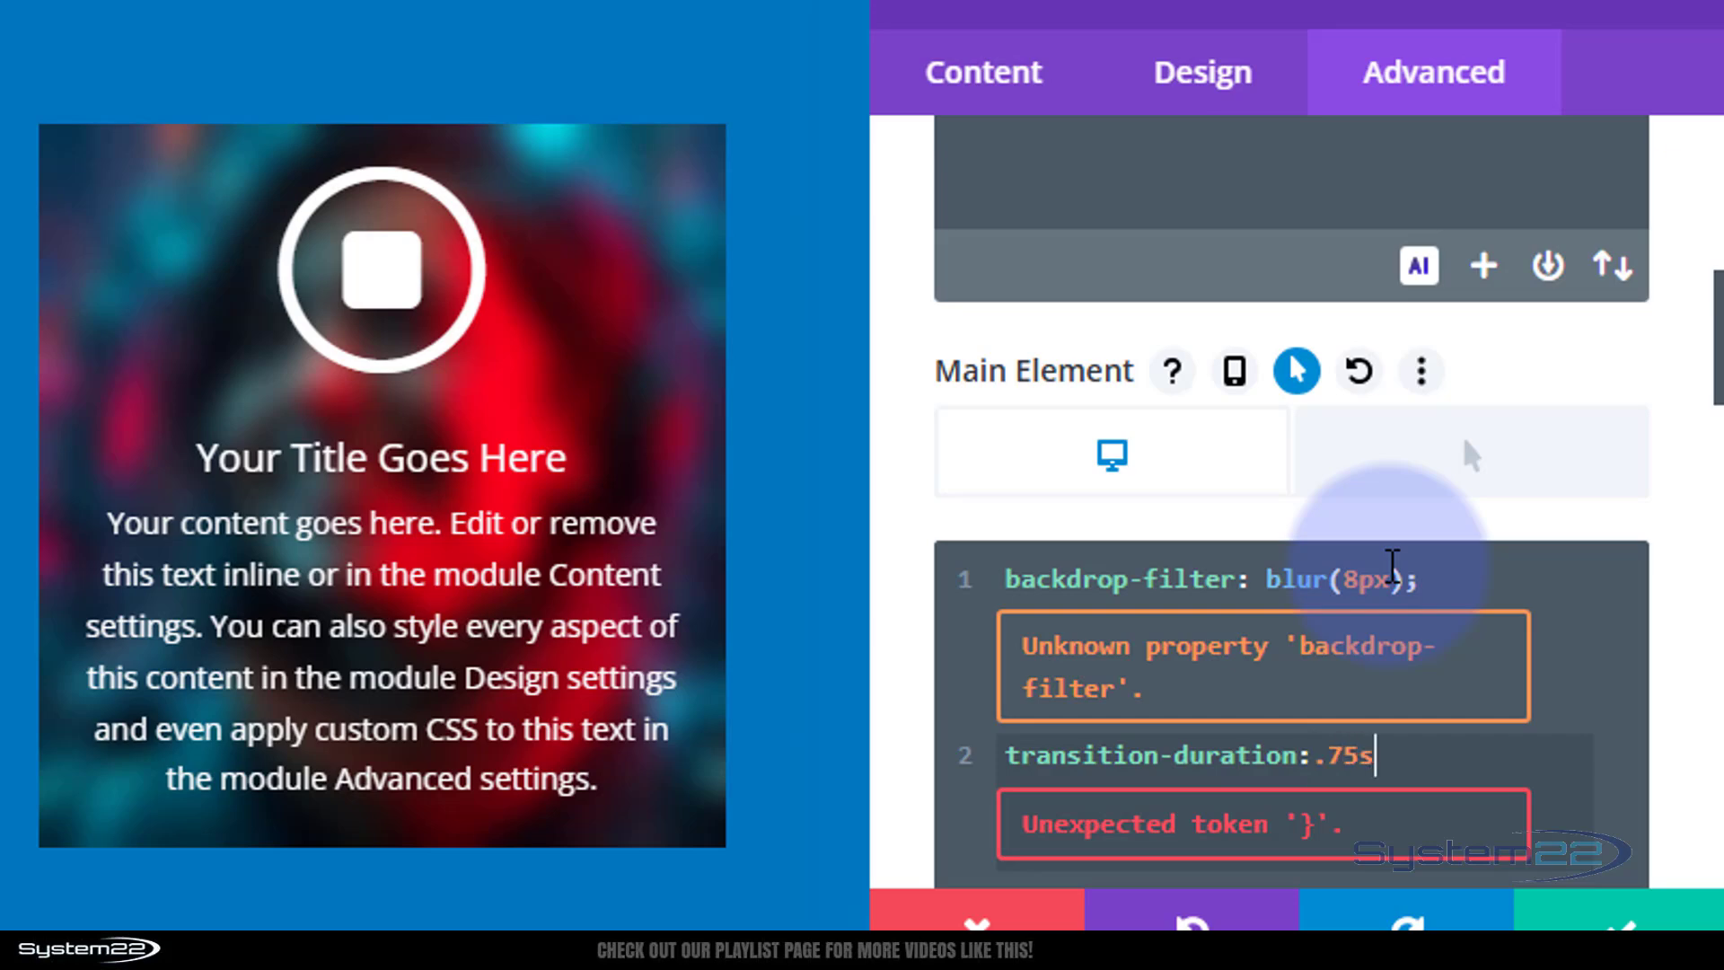
text(;)
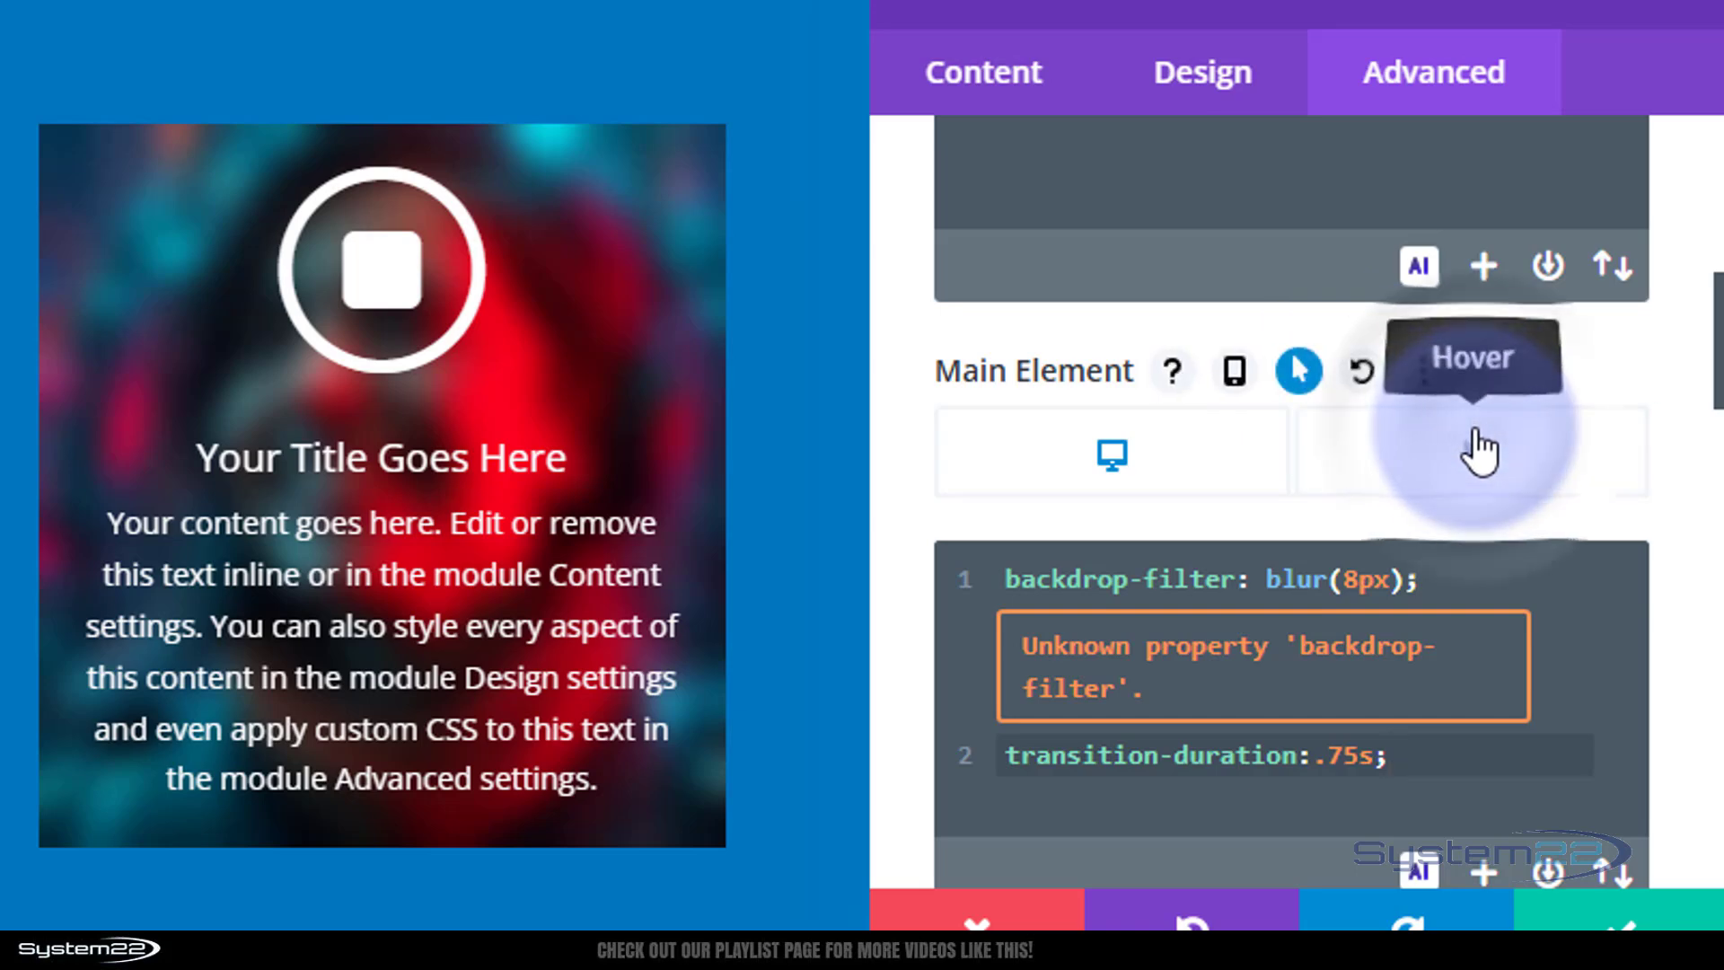
Add opacity:0 to the Main Element's hover CSS and save the blurb settings.
click(1477, 449)
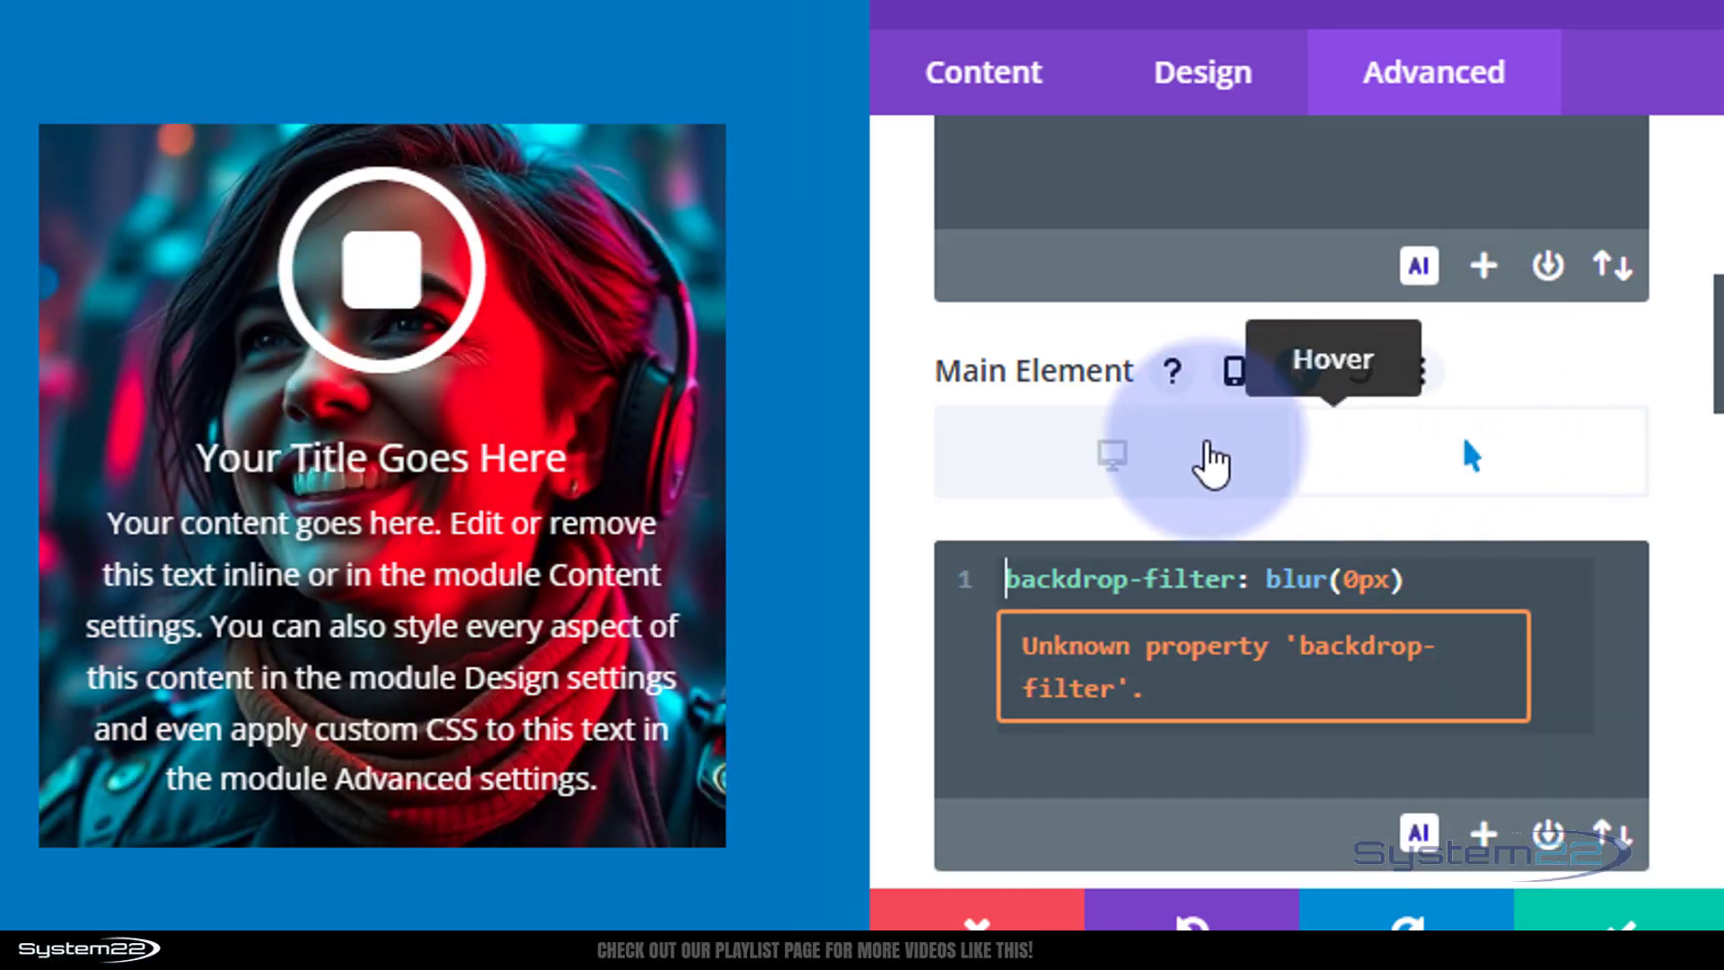
click(1112, 463)
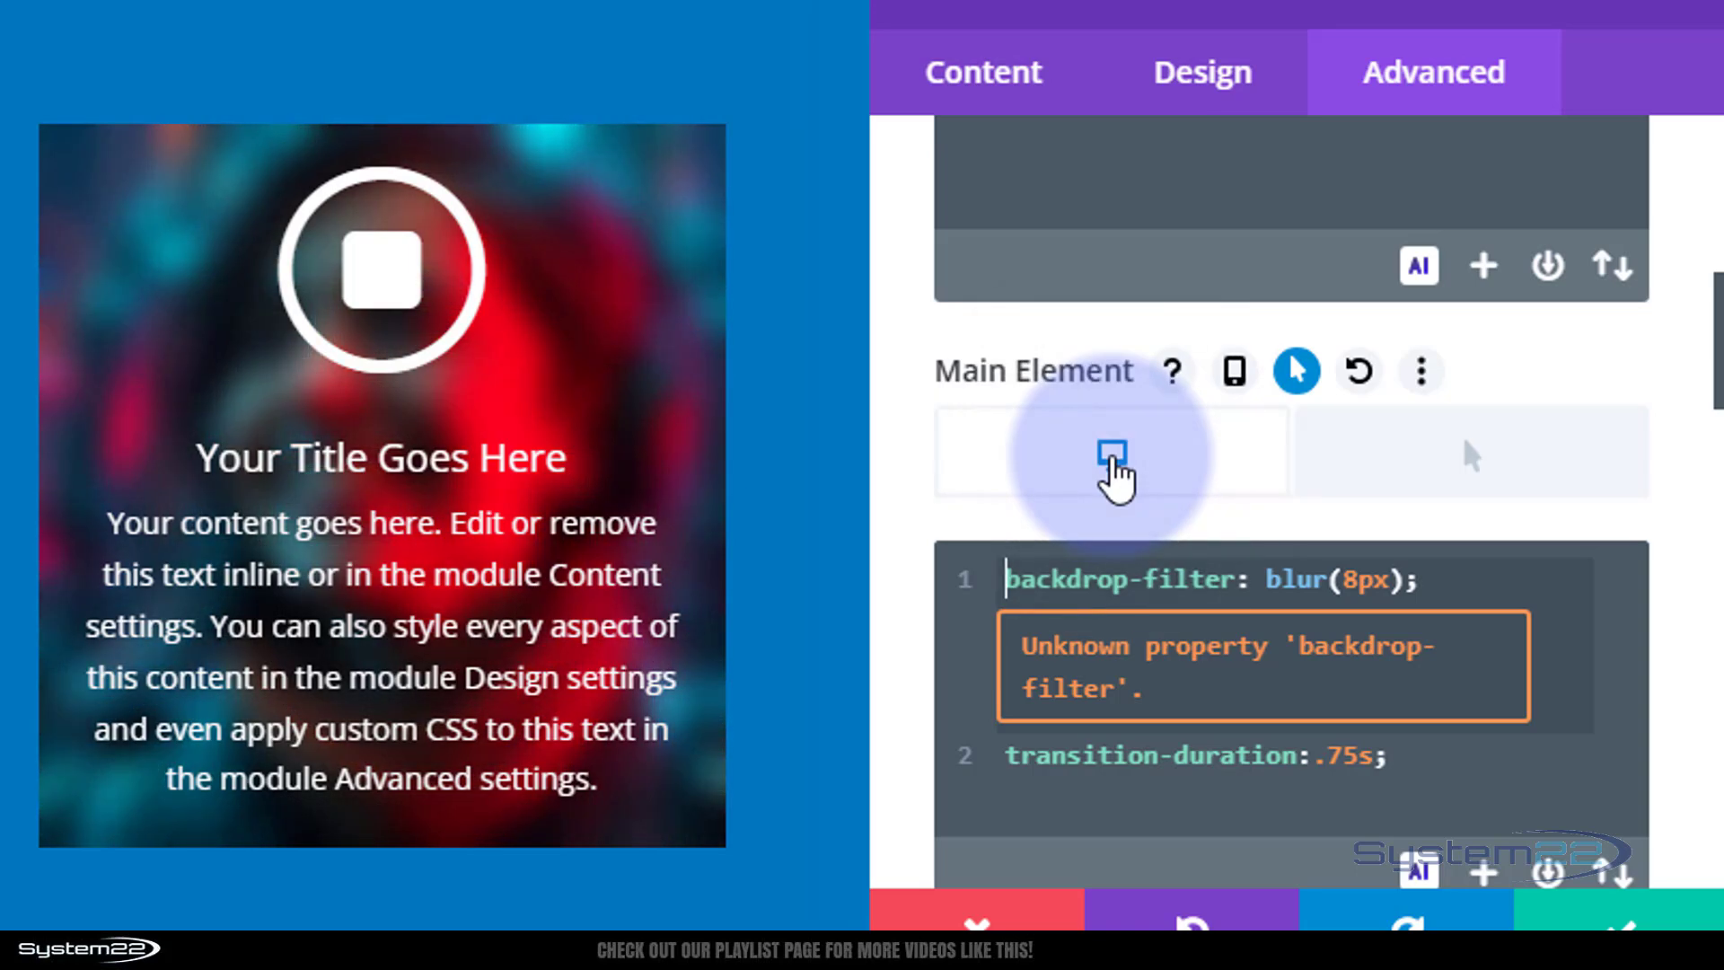
click(1462, 492)
click(1495, 588)
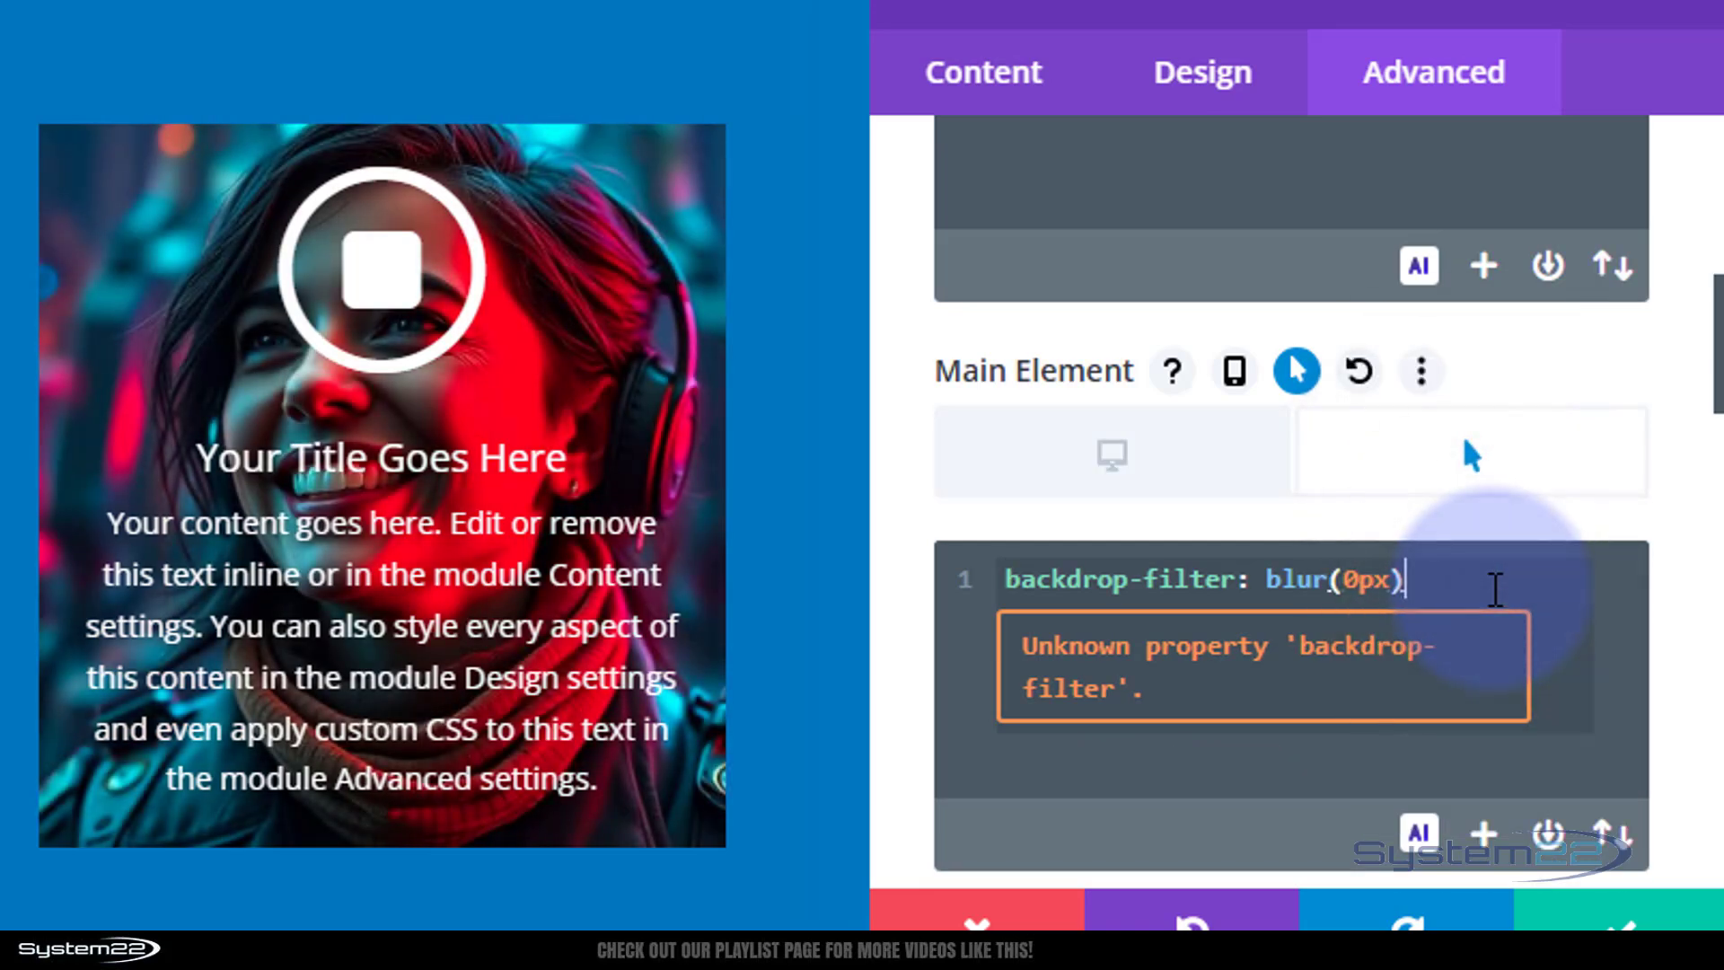
text(;)
key(Return)
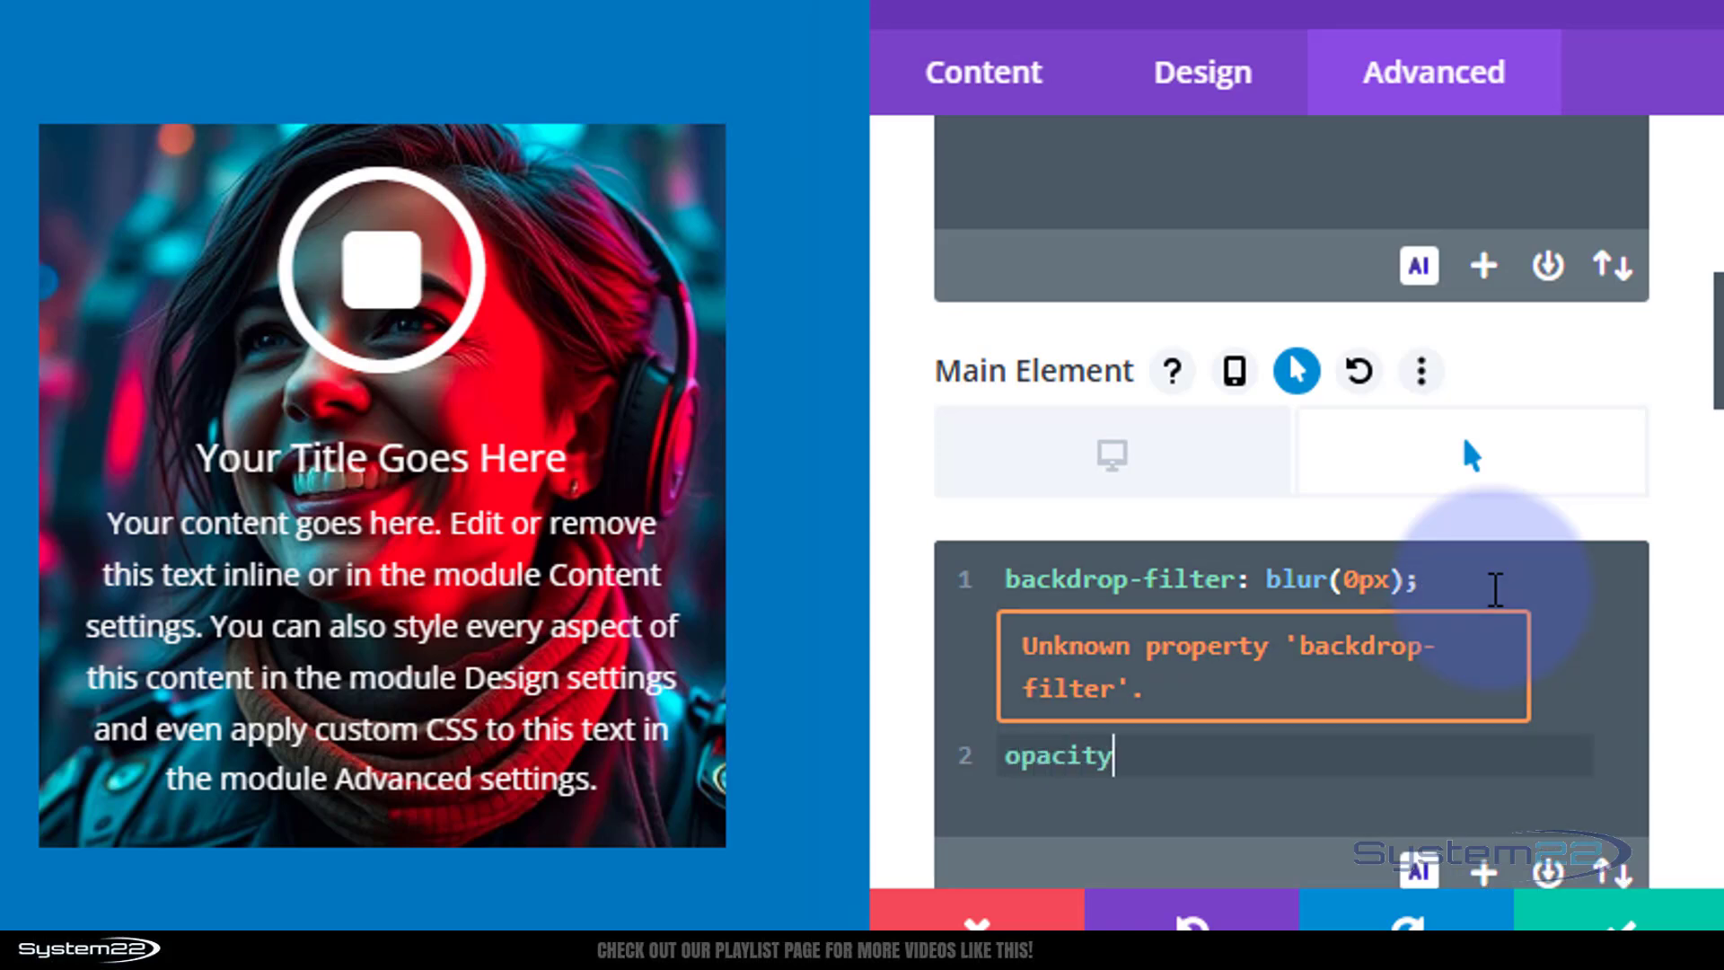
text(opacity:0;)
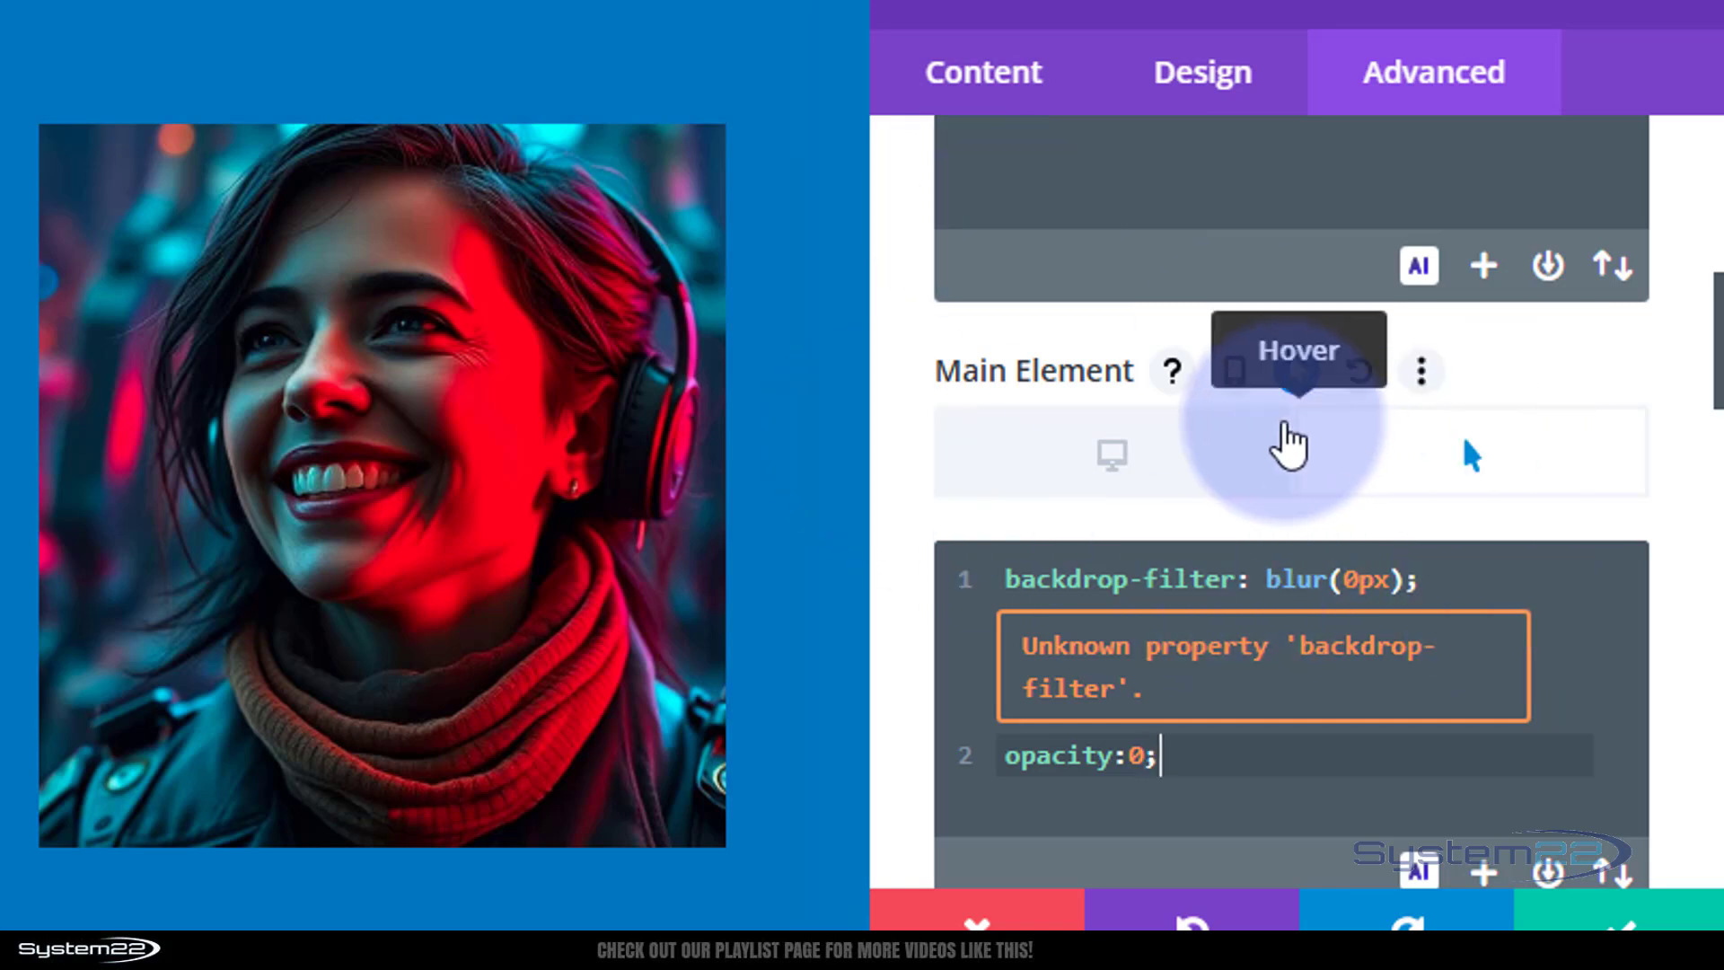
click(1122, 458)
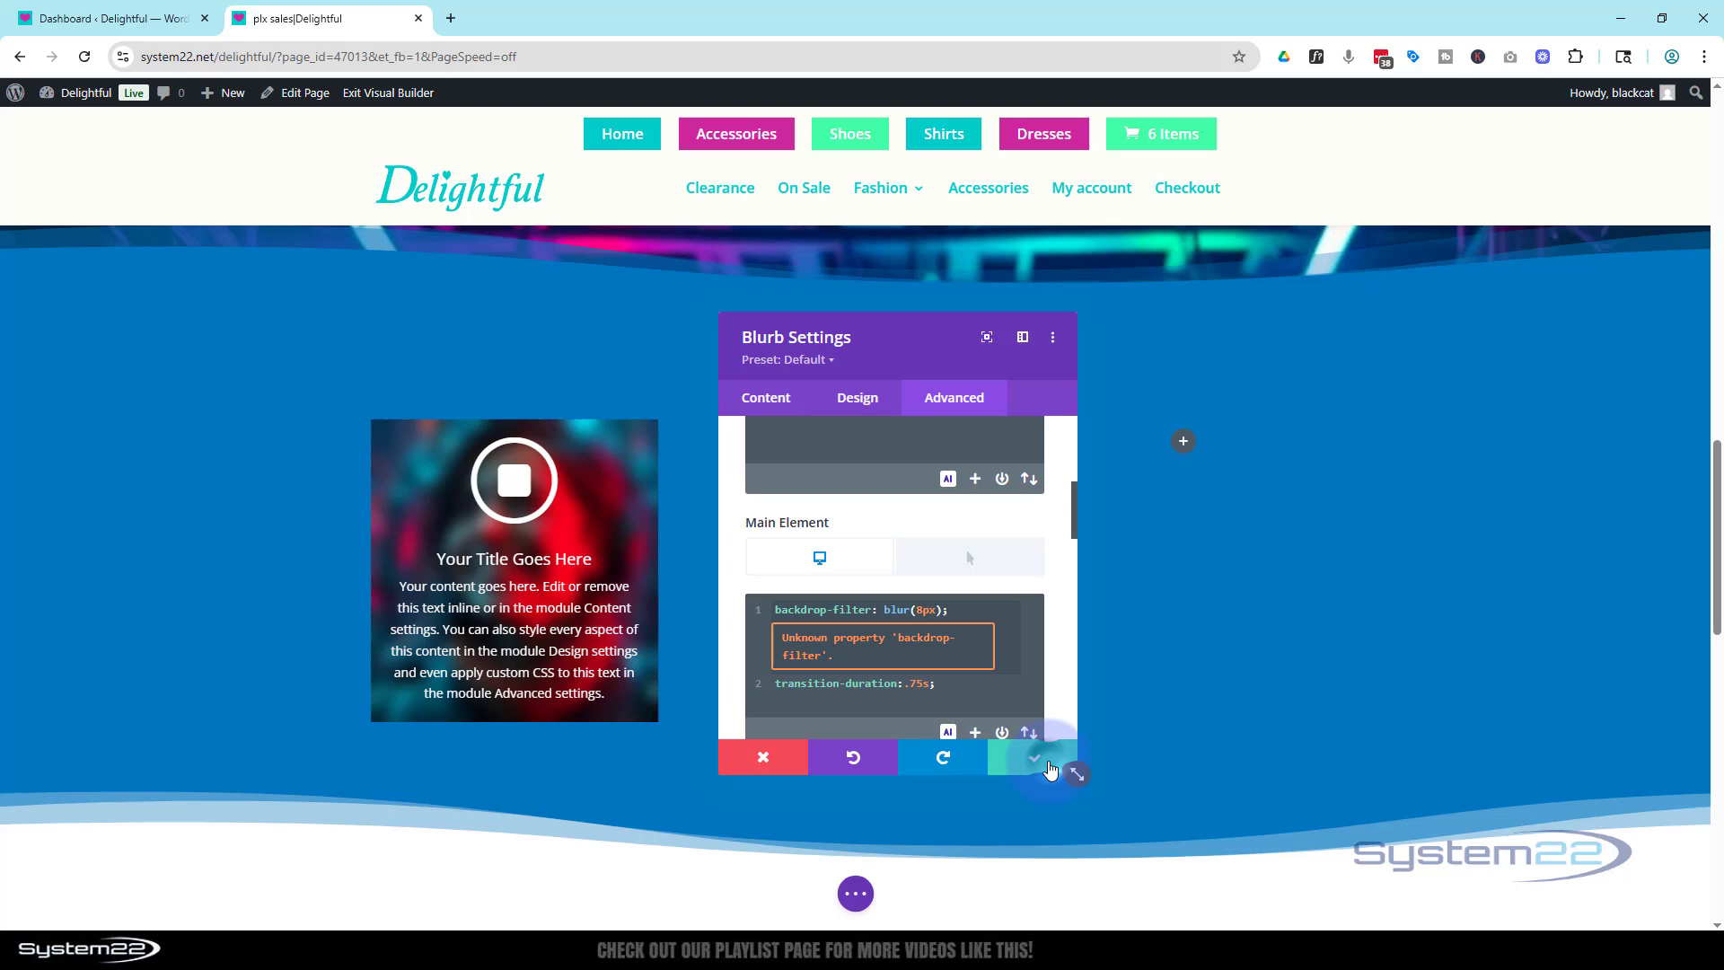
click(1618, 916)
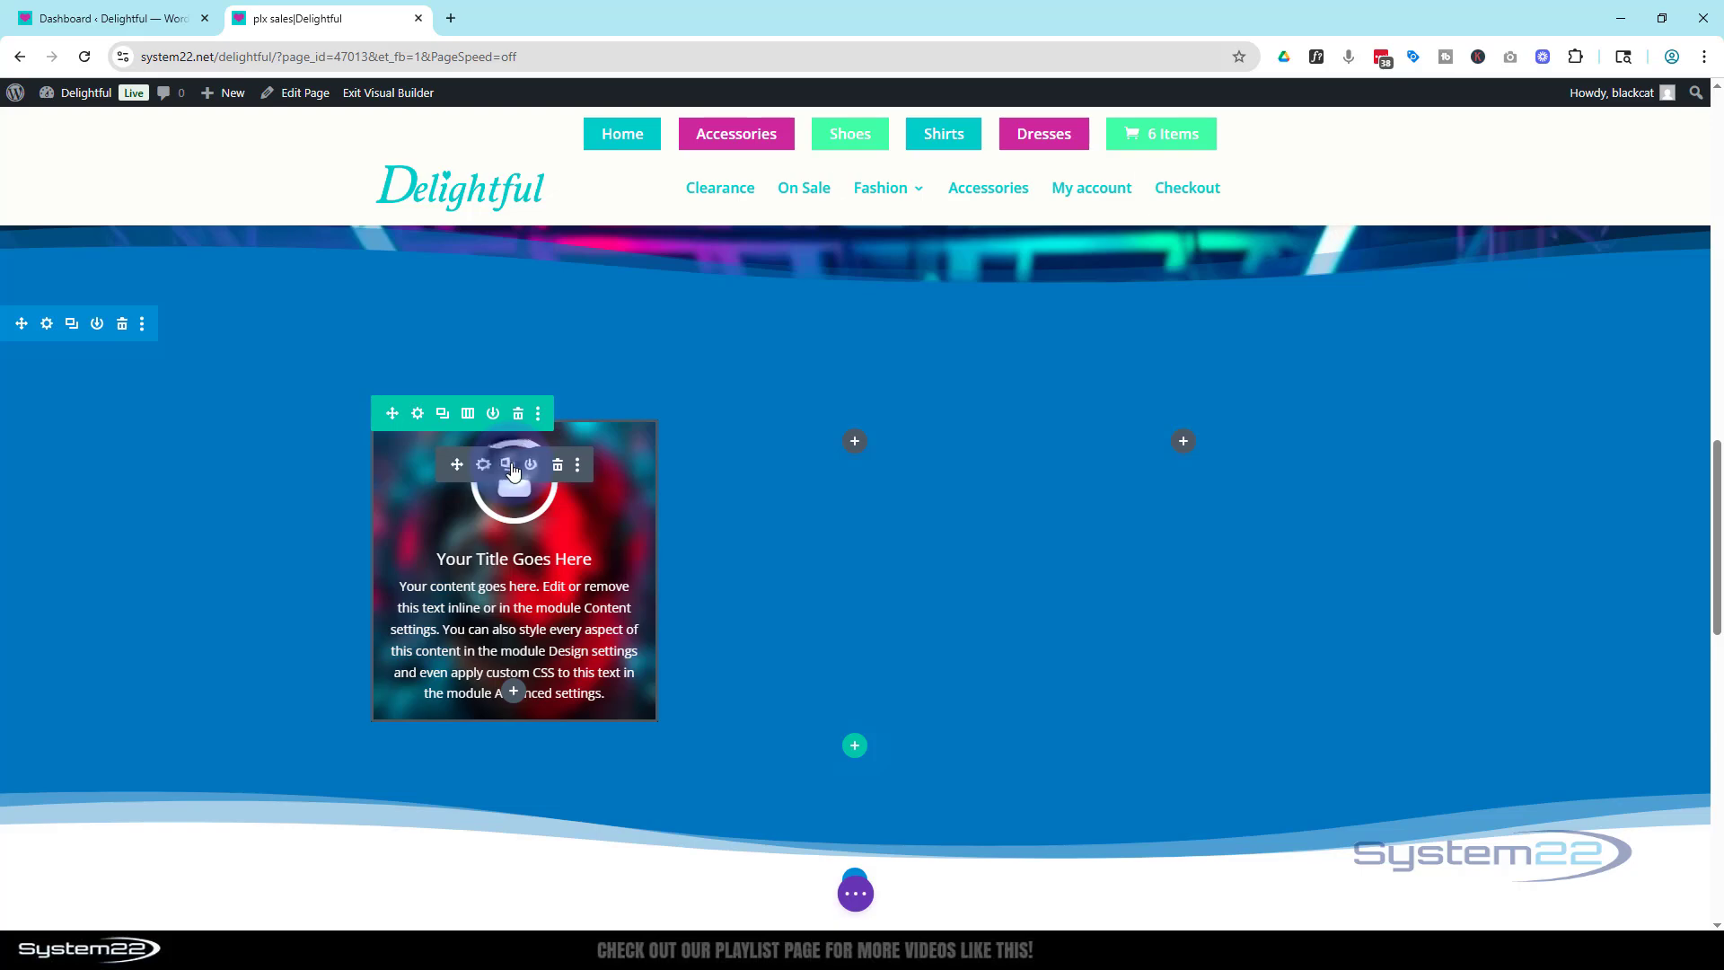
Copy the blurb into the middle column and open the copy's settings.
click(510, 466)
drag(457, 461, 817, 440)
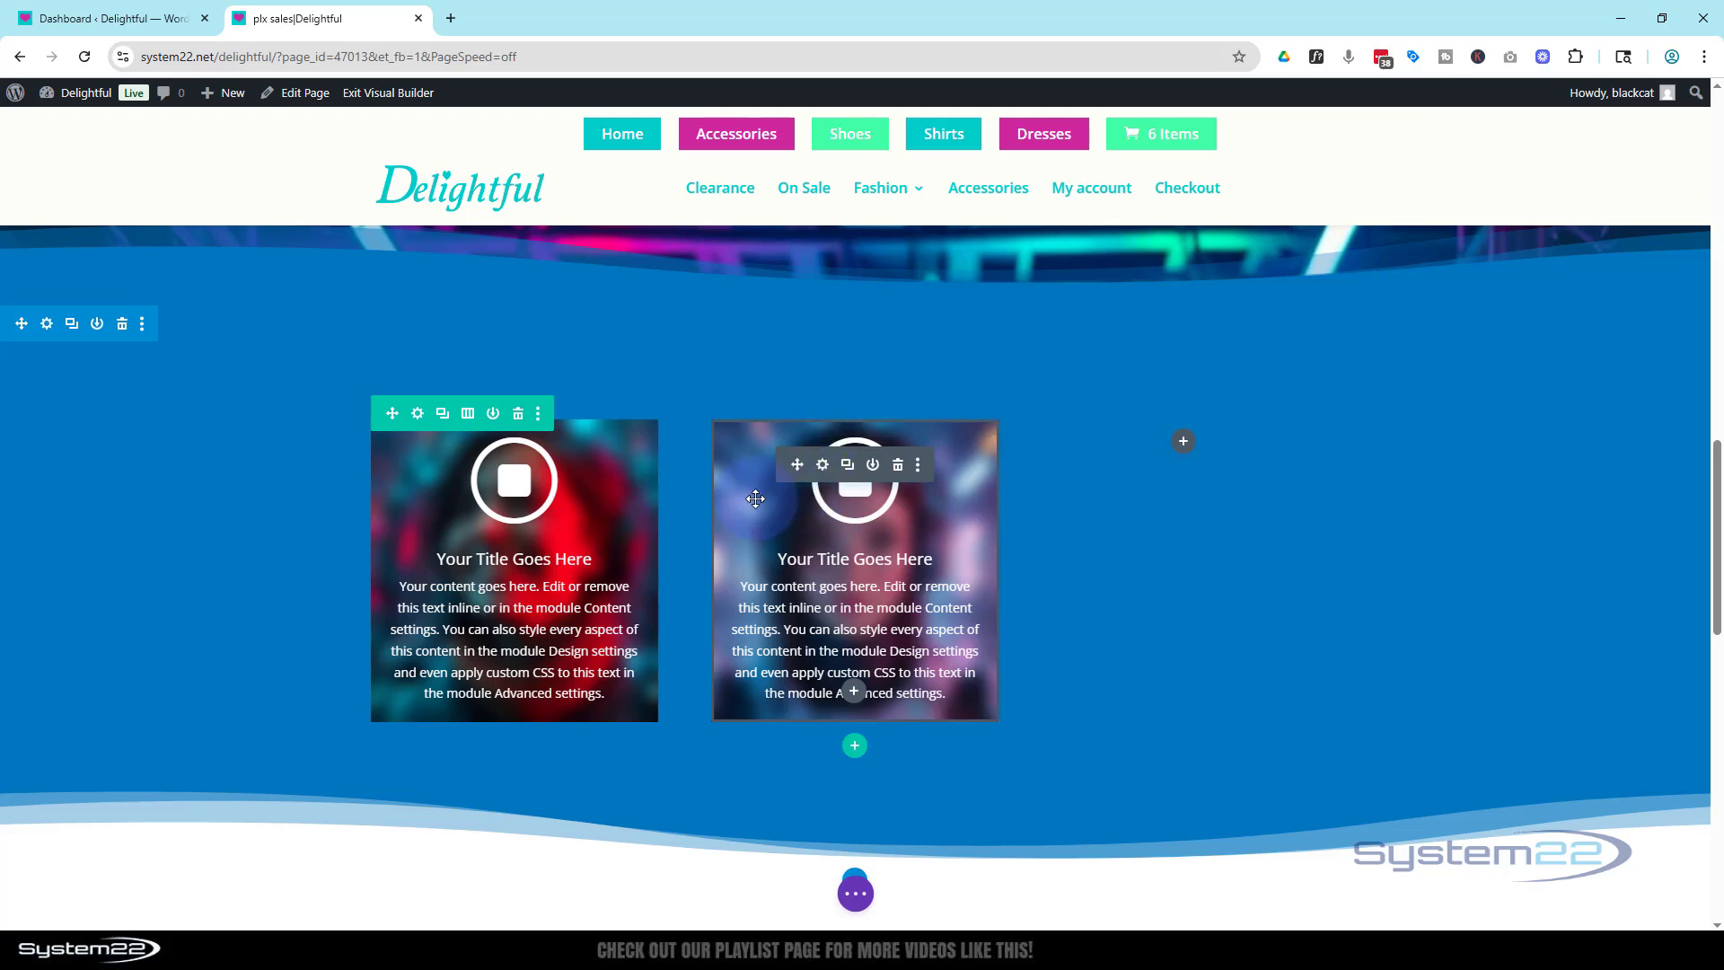
click(828, 465)
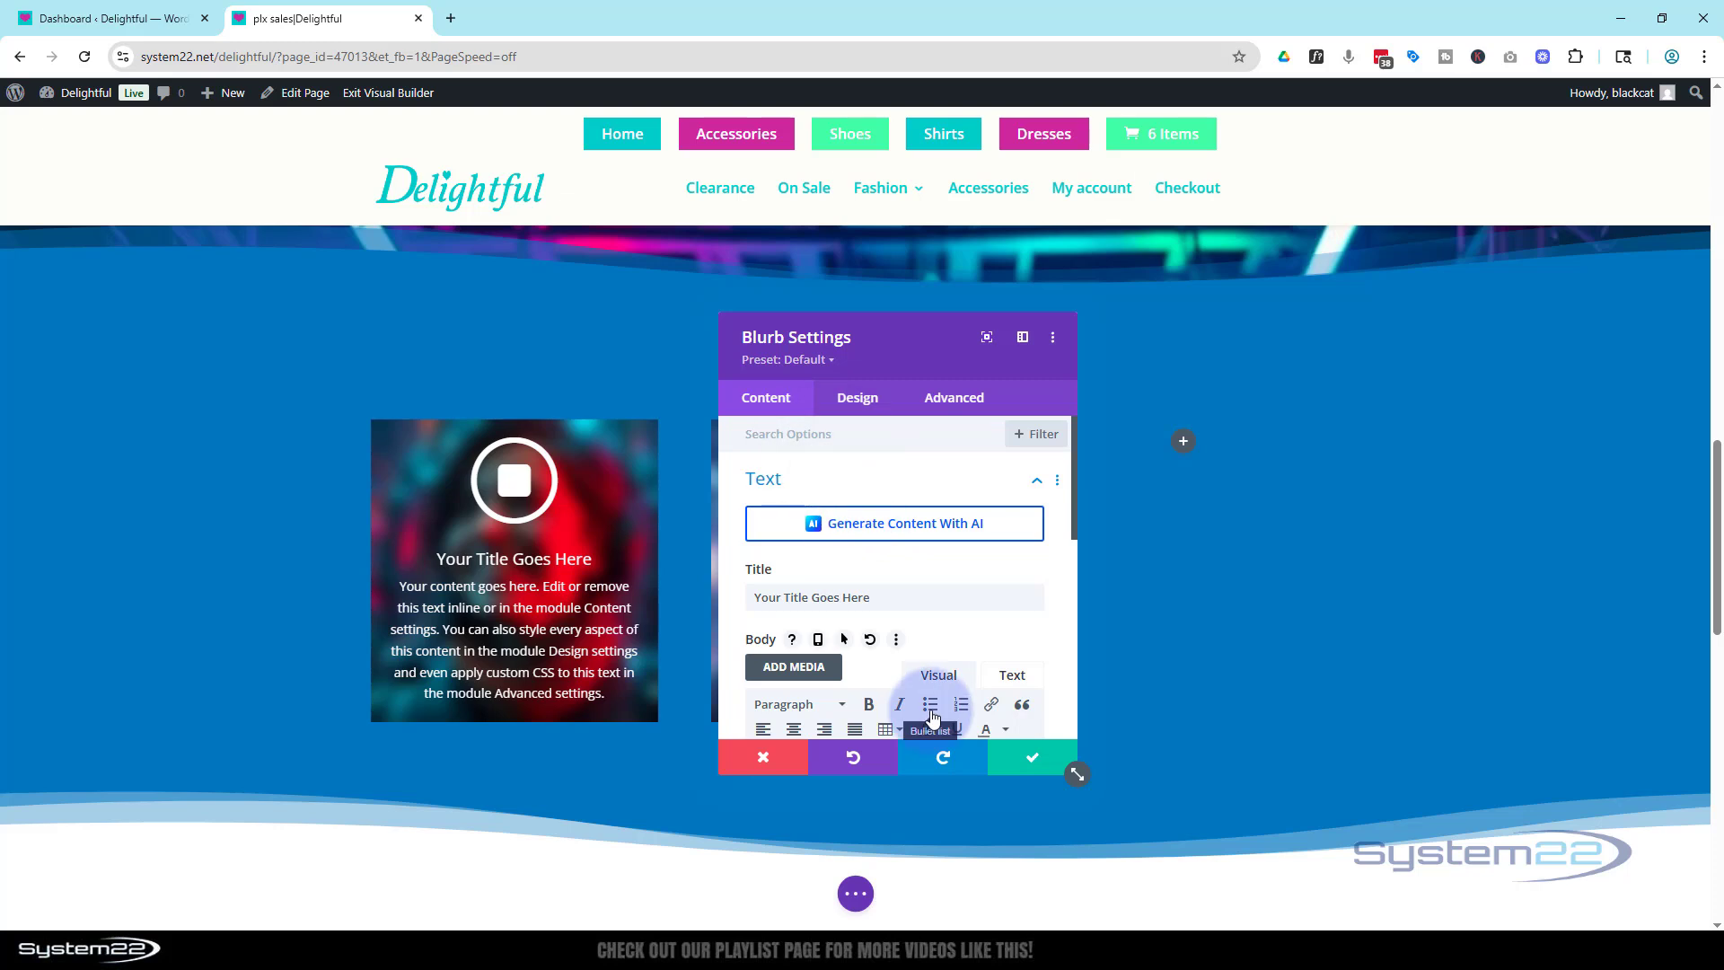
Change the middle blurb's icon to the clock icon.
scroll(932, 718, down, 2)
scroll(934, 709, down, 3)
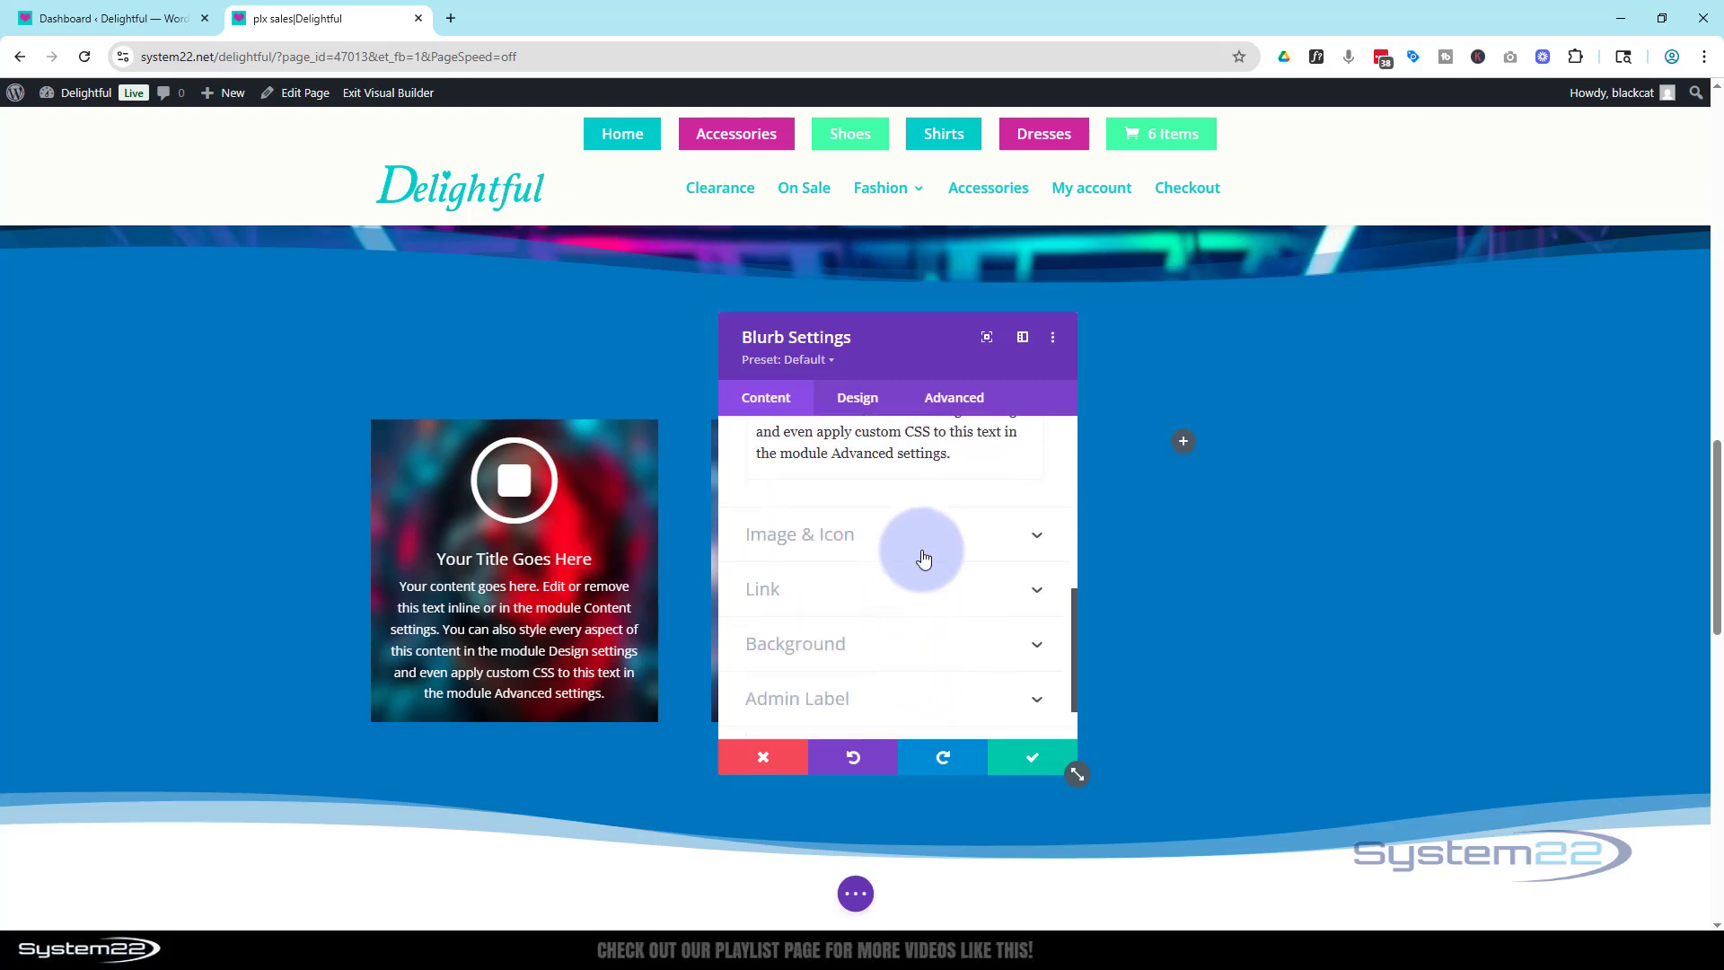
click(924, 556)
scroll(903, 650, down, 1)
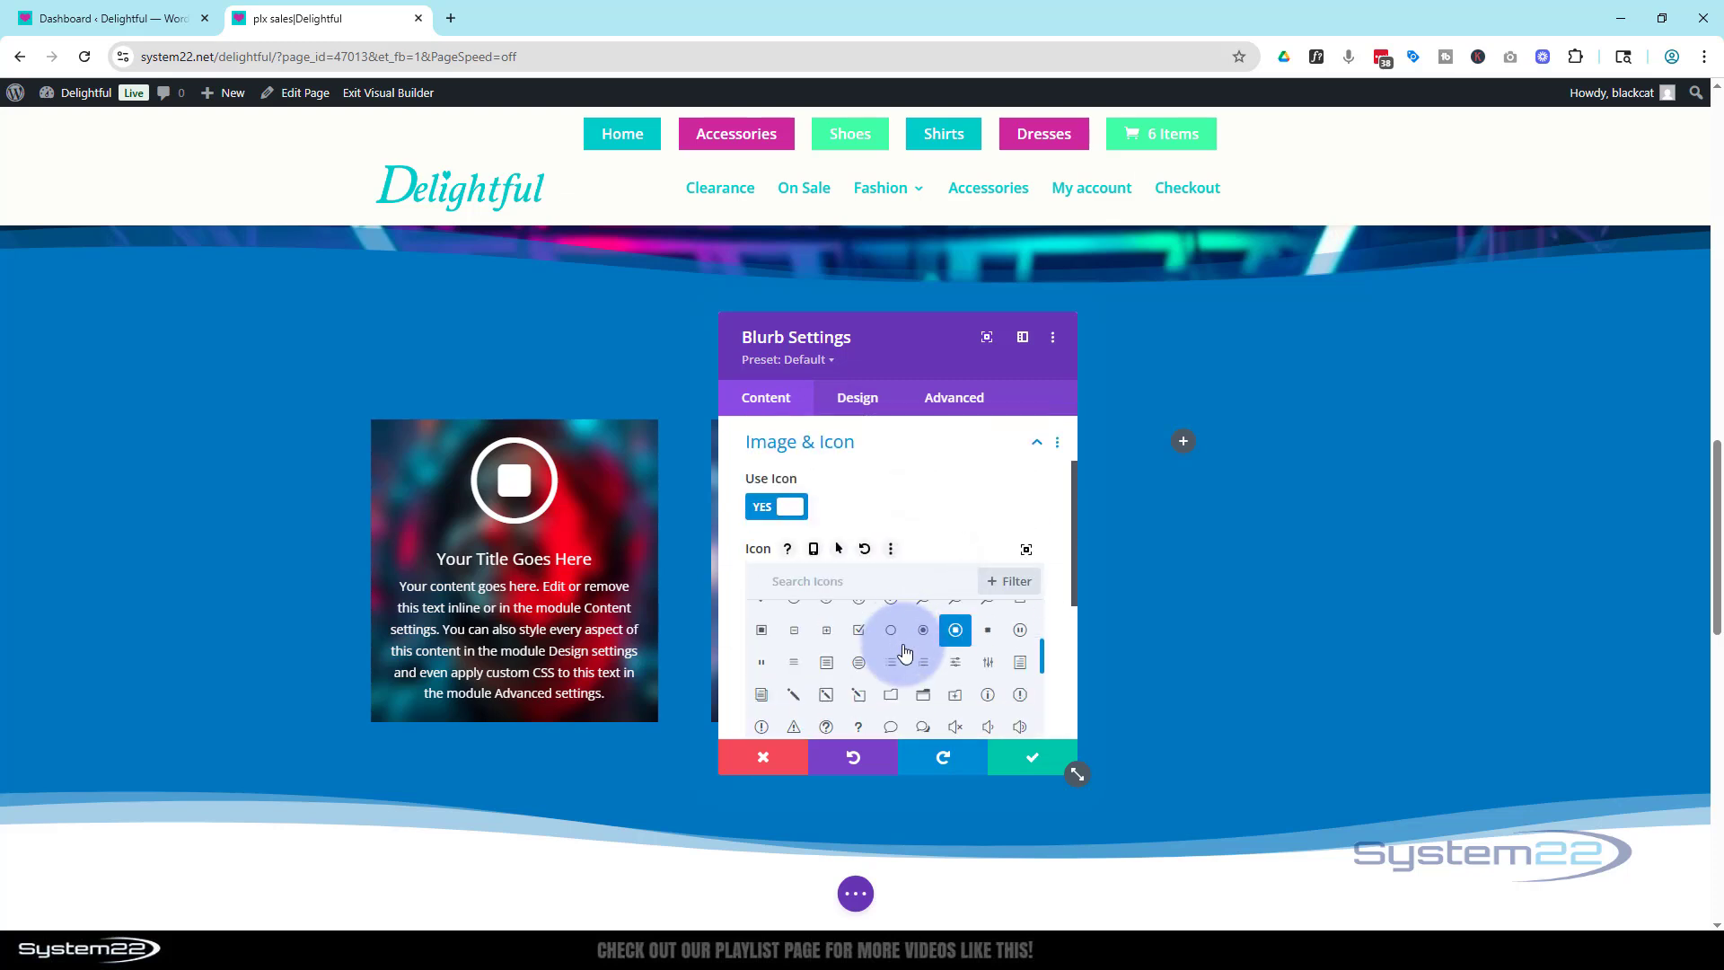
scroll(899, 682, down, 1)
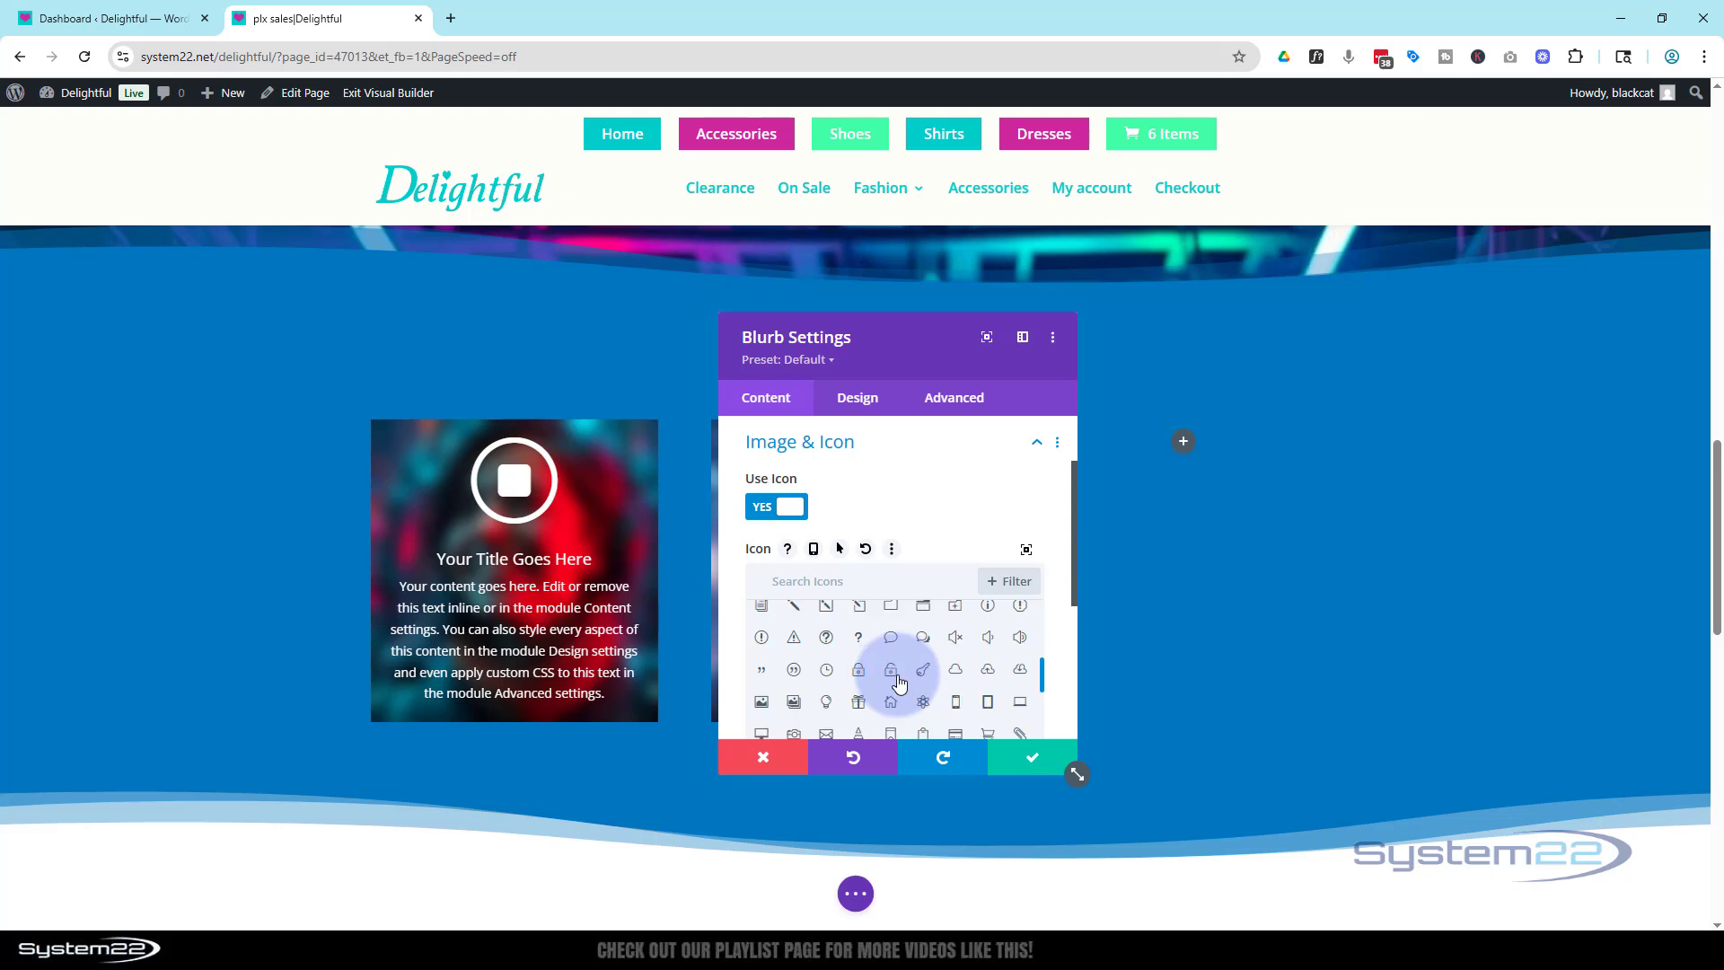
click(826, 670)
drag(924, 346, 1280, 358)
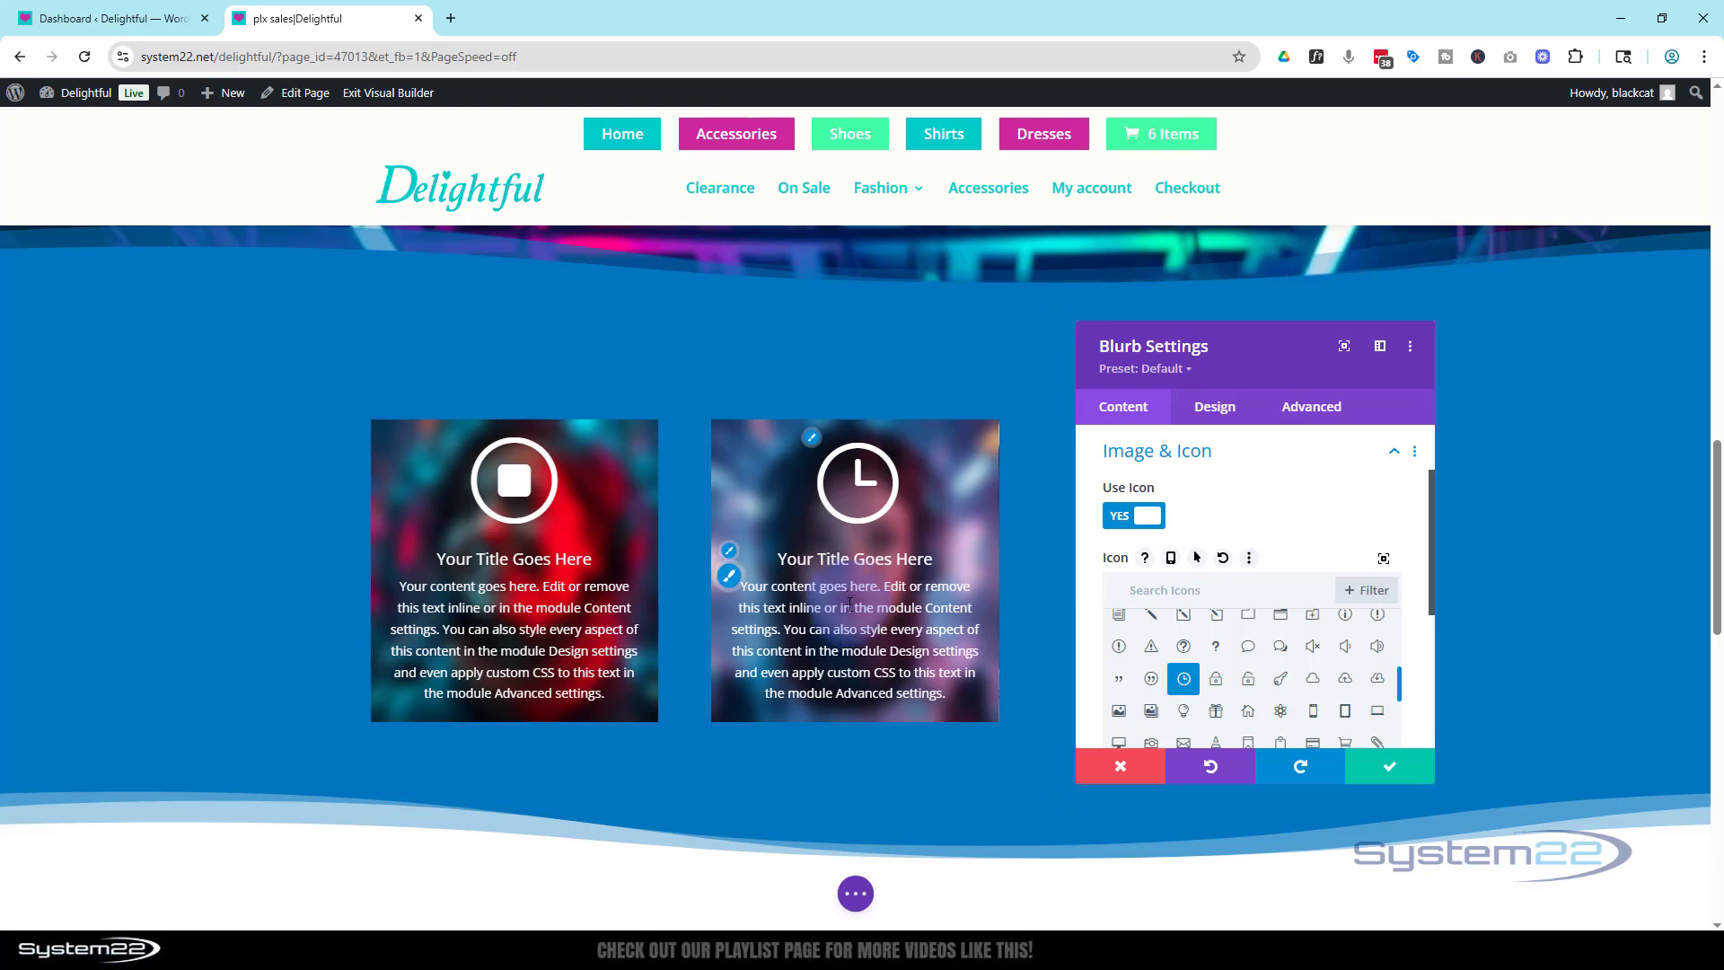
click(783, 602)
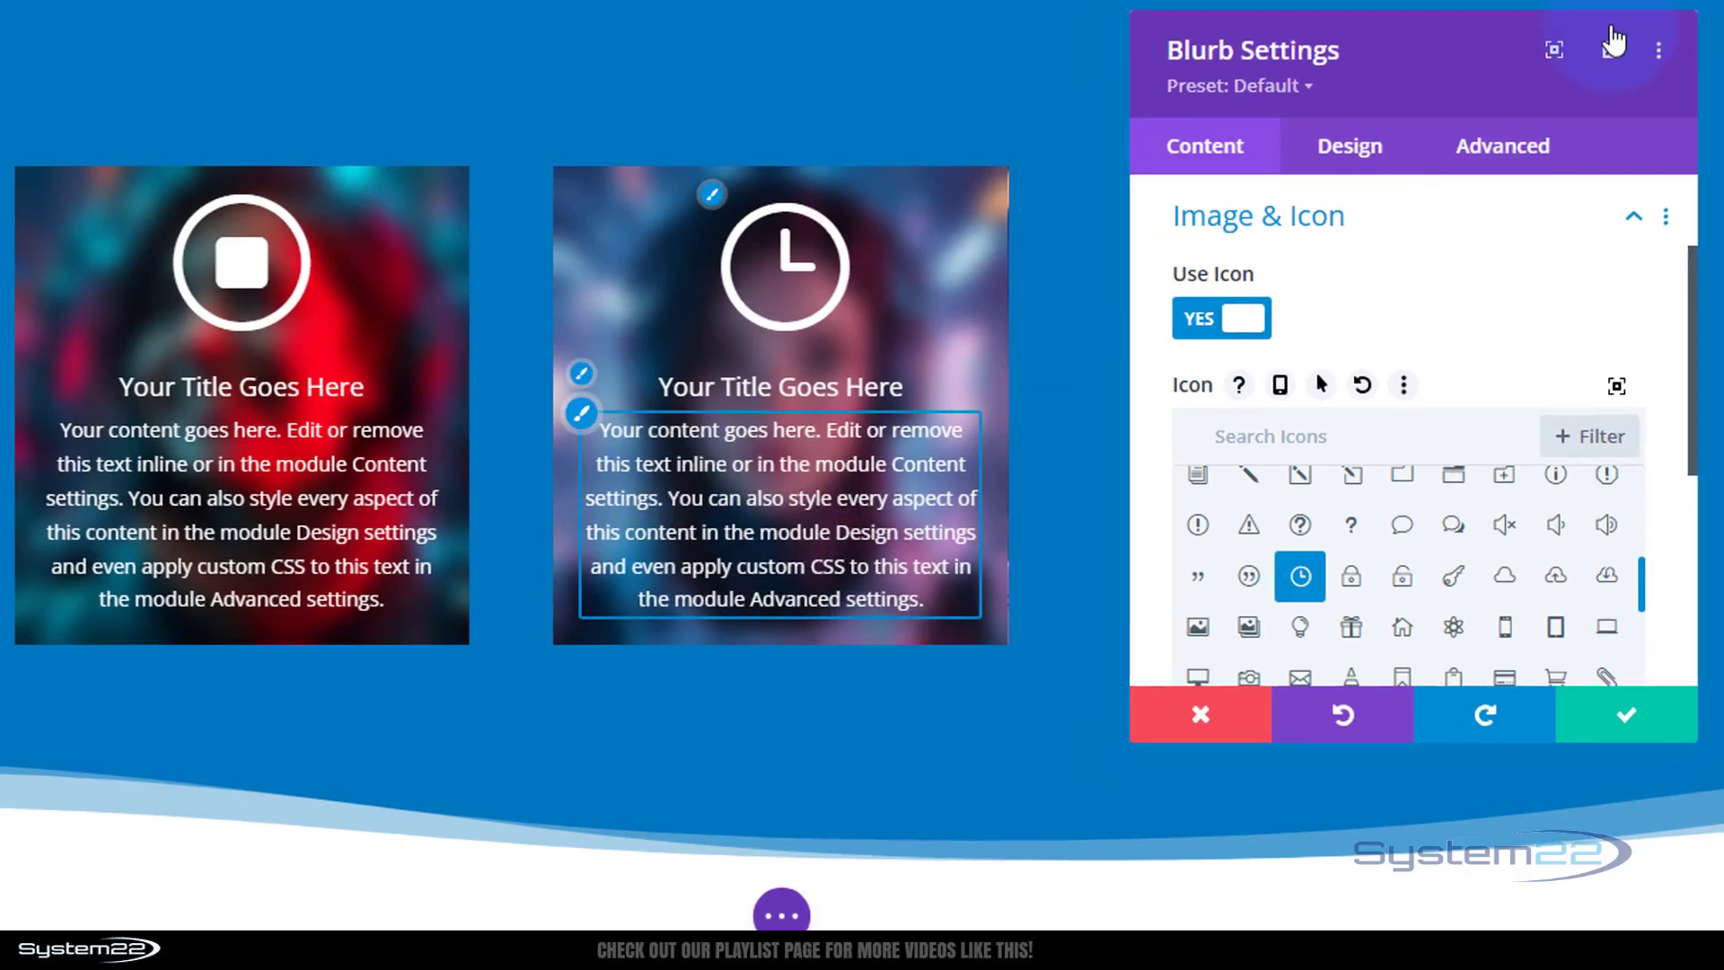
Review the Height options under Sizing in the blurb's design settings and save the middle blurb.
click(1360, 161)
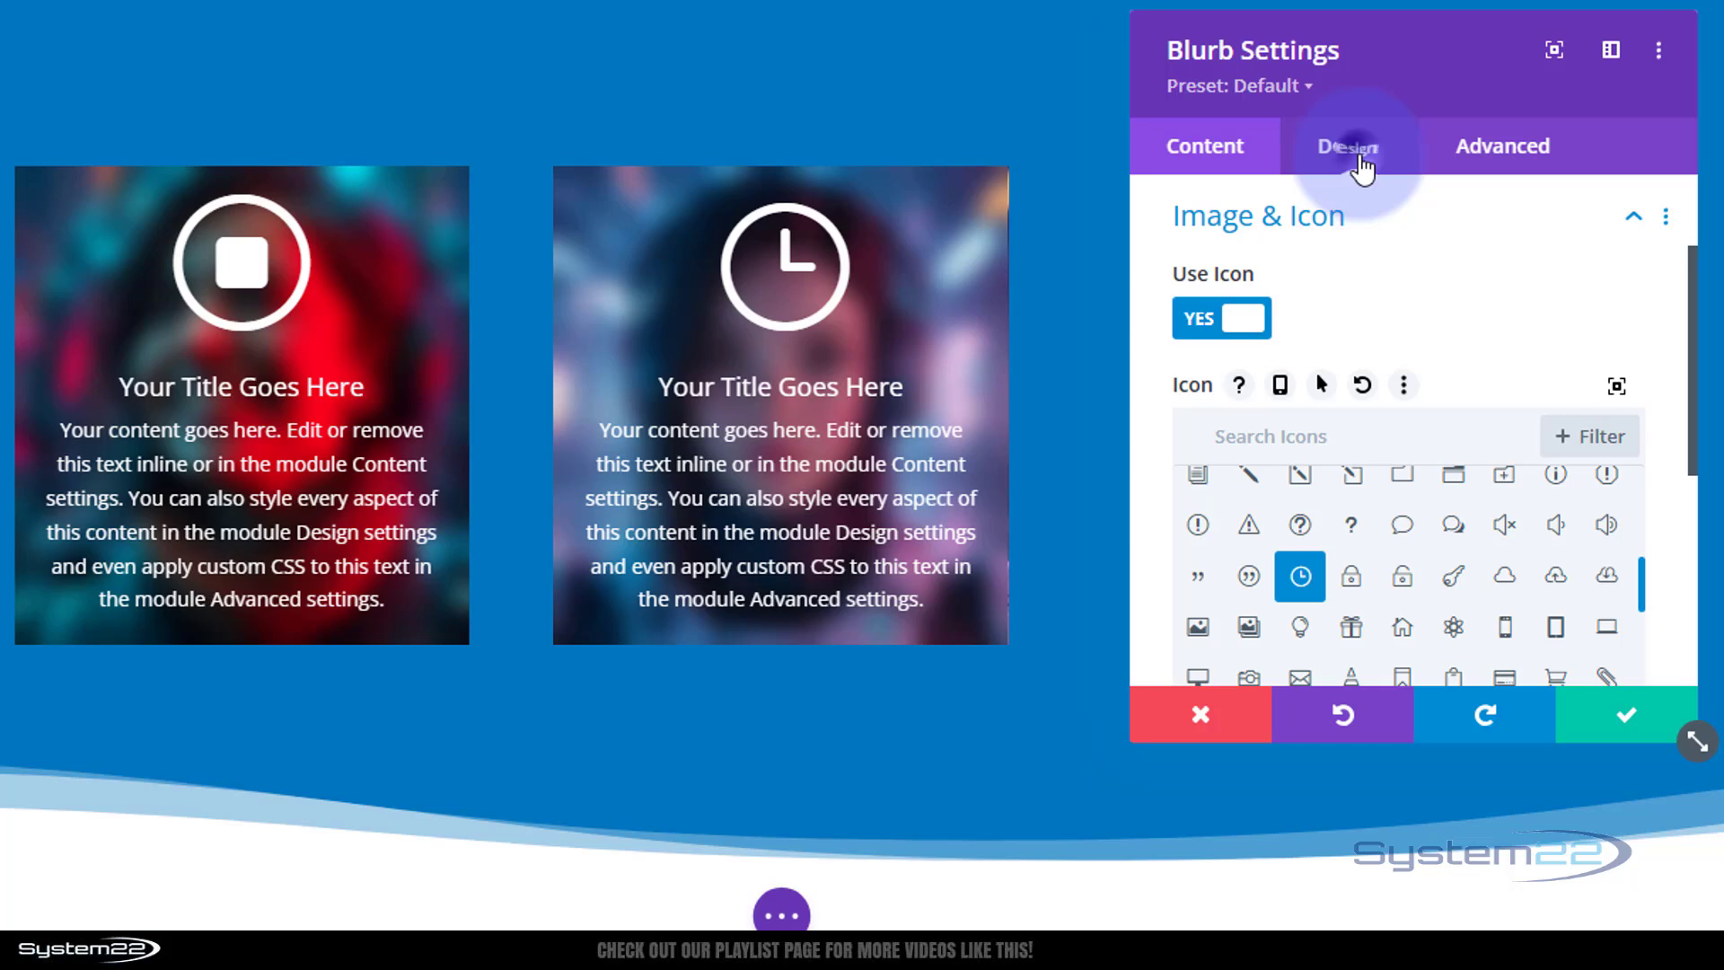
scroll(1421, 359, down, 2)
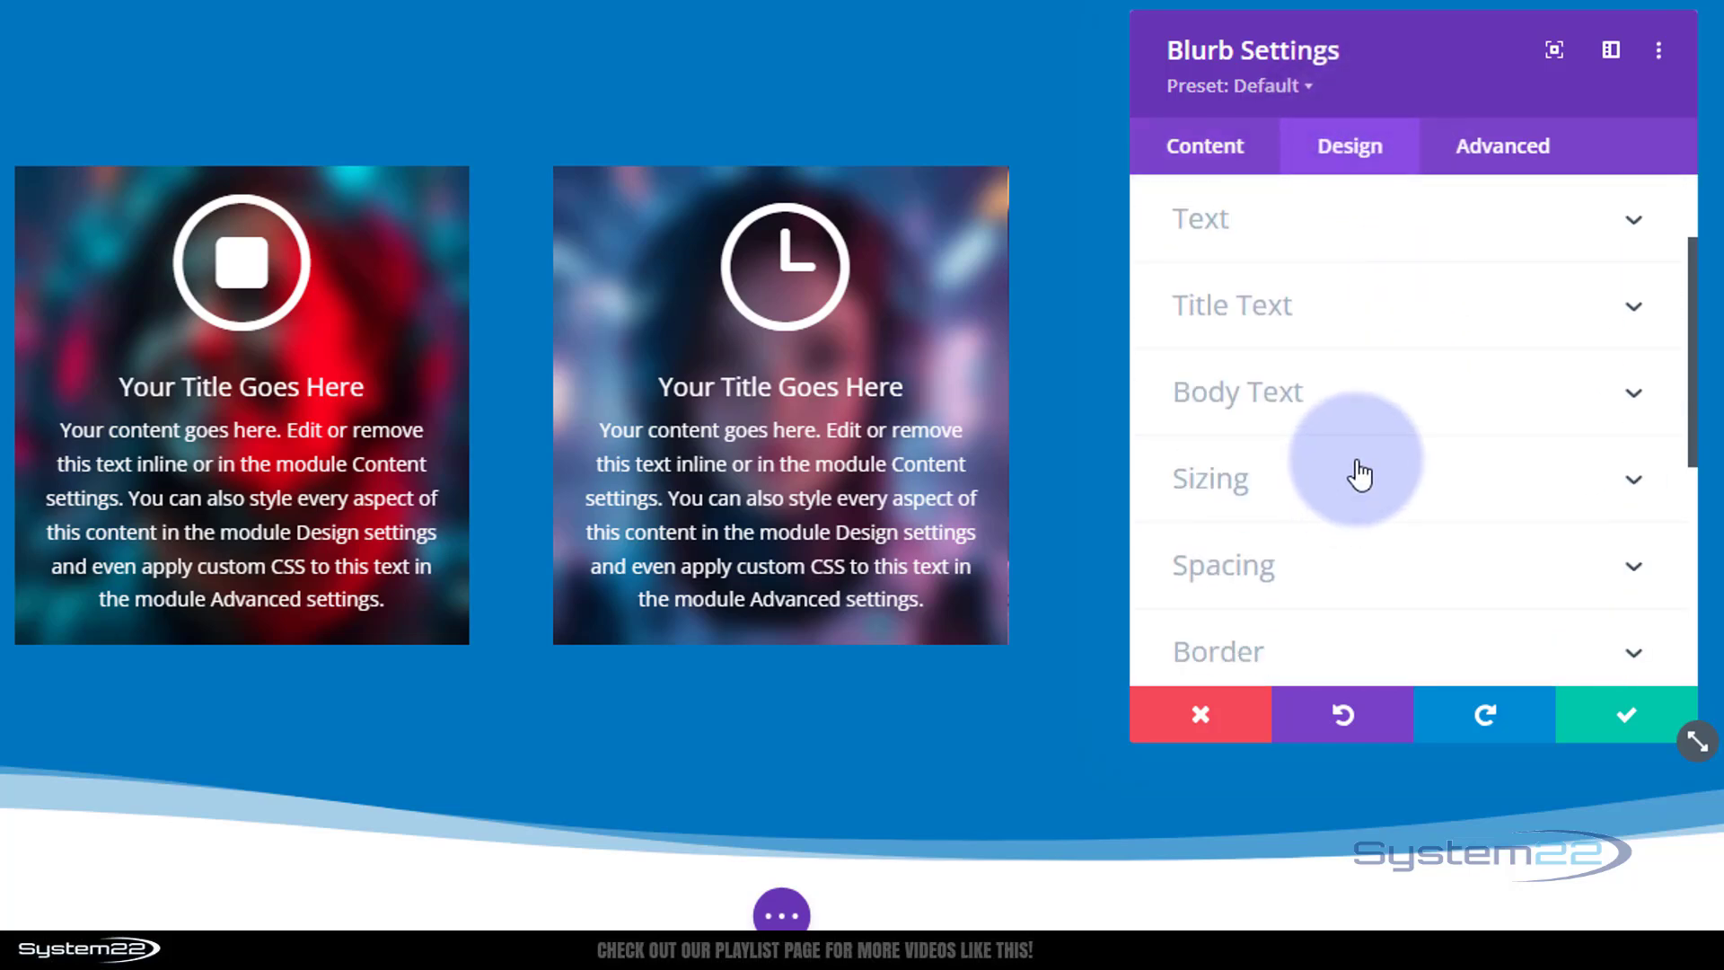
click(1355, 468)
scroll(1392, 415, down, 3)
scroll(1393, 402, down, 3)
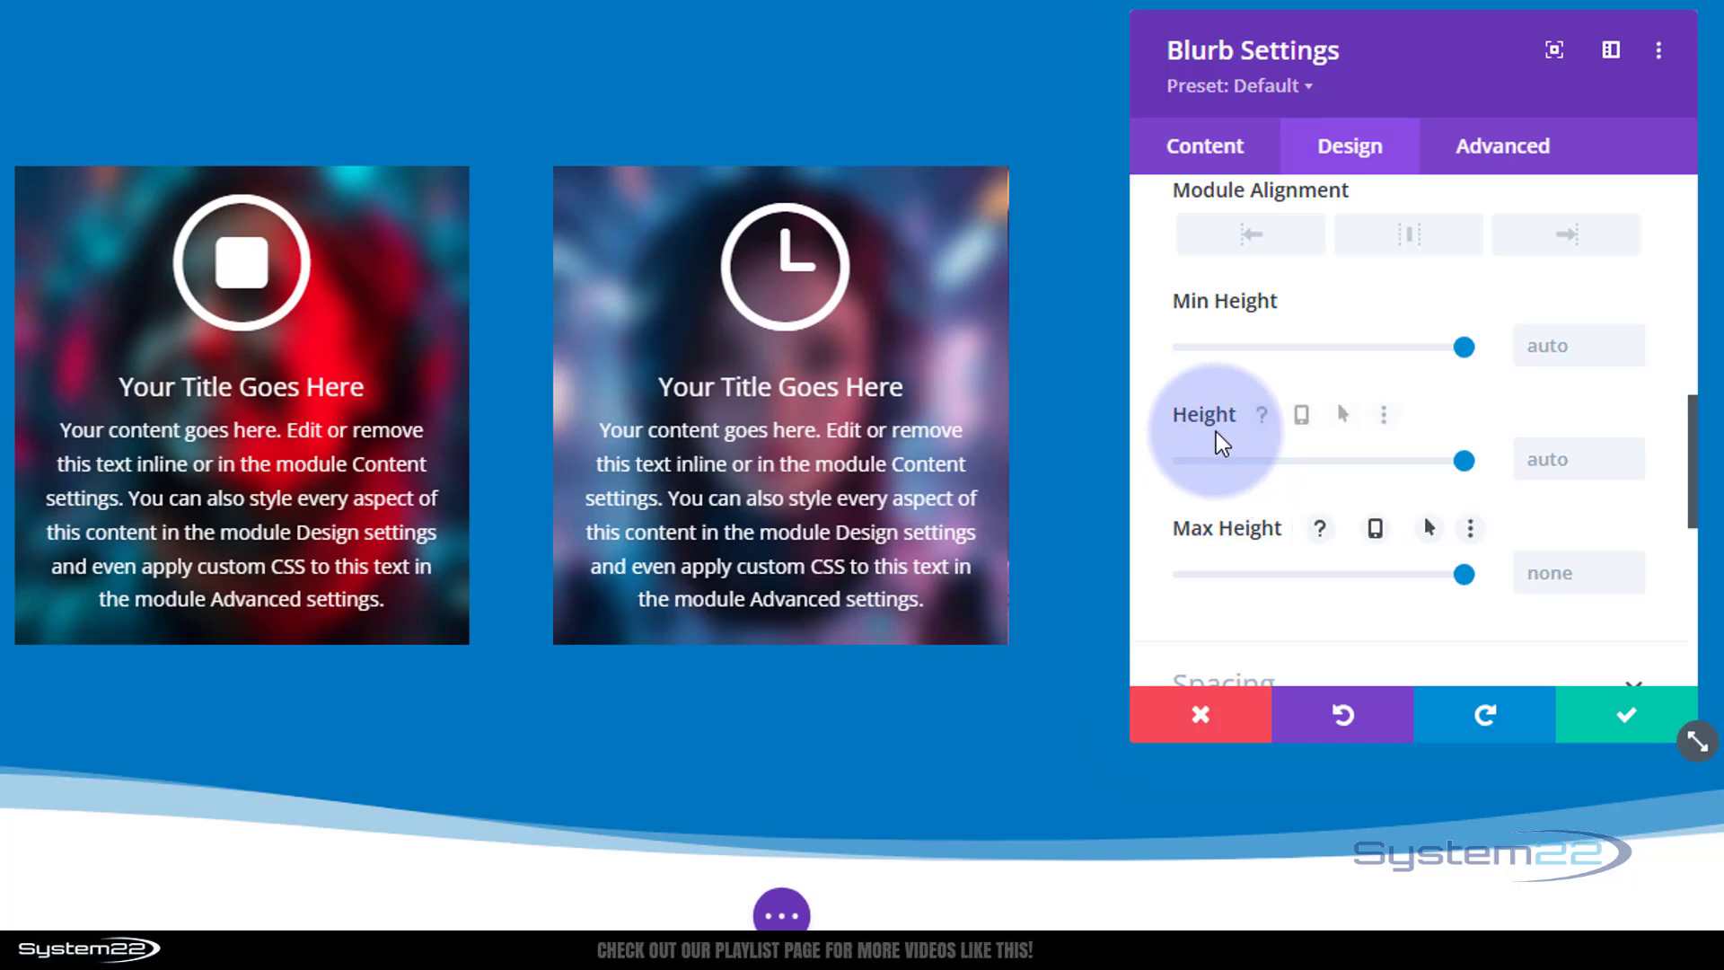
click(1303, 415)
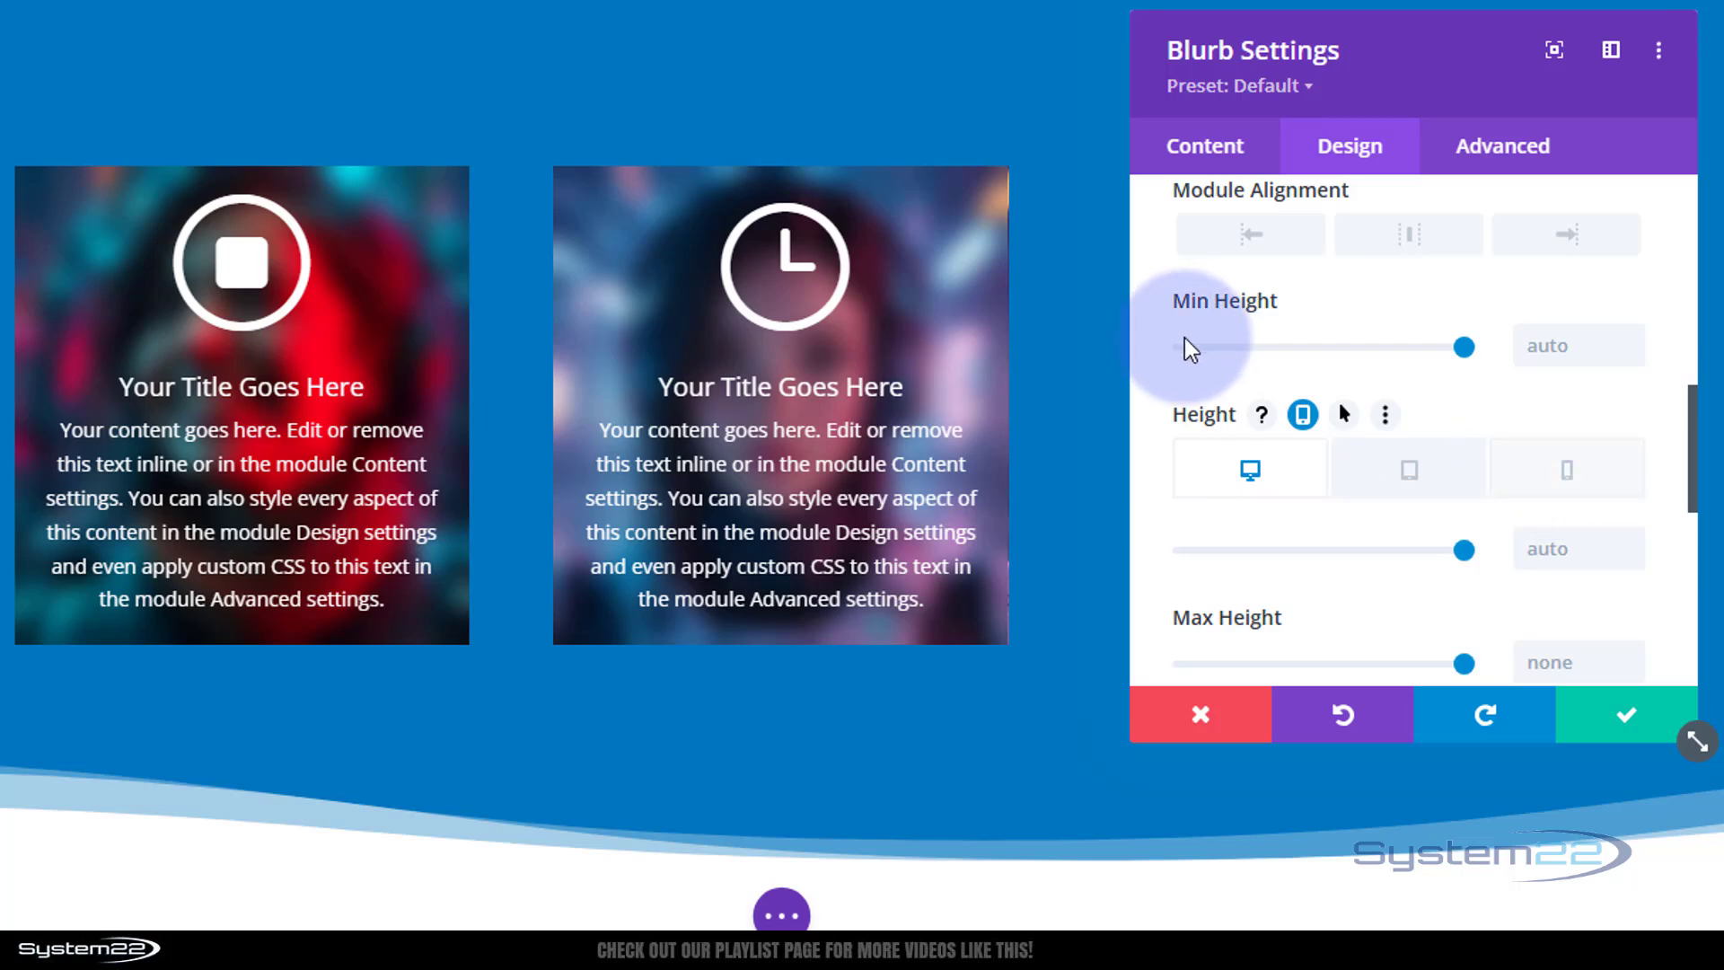
click(1626, 714)
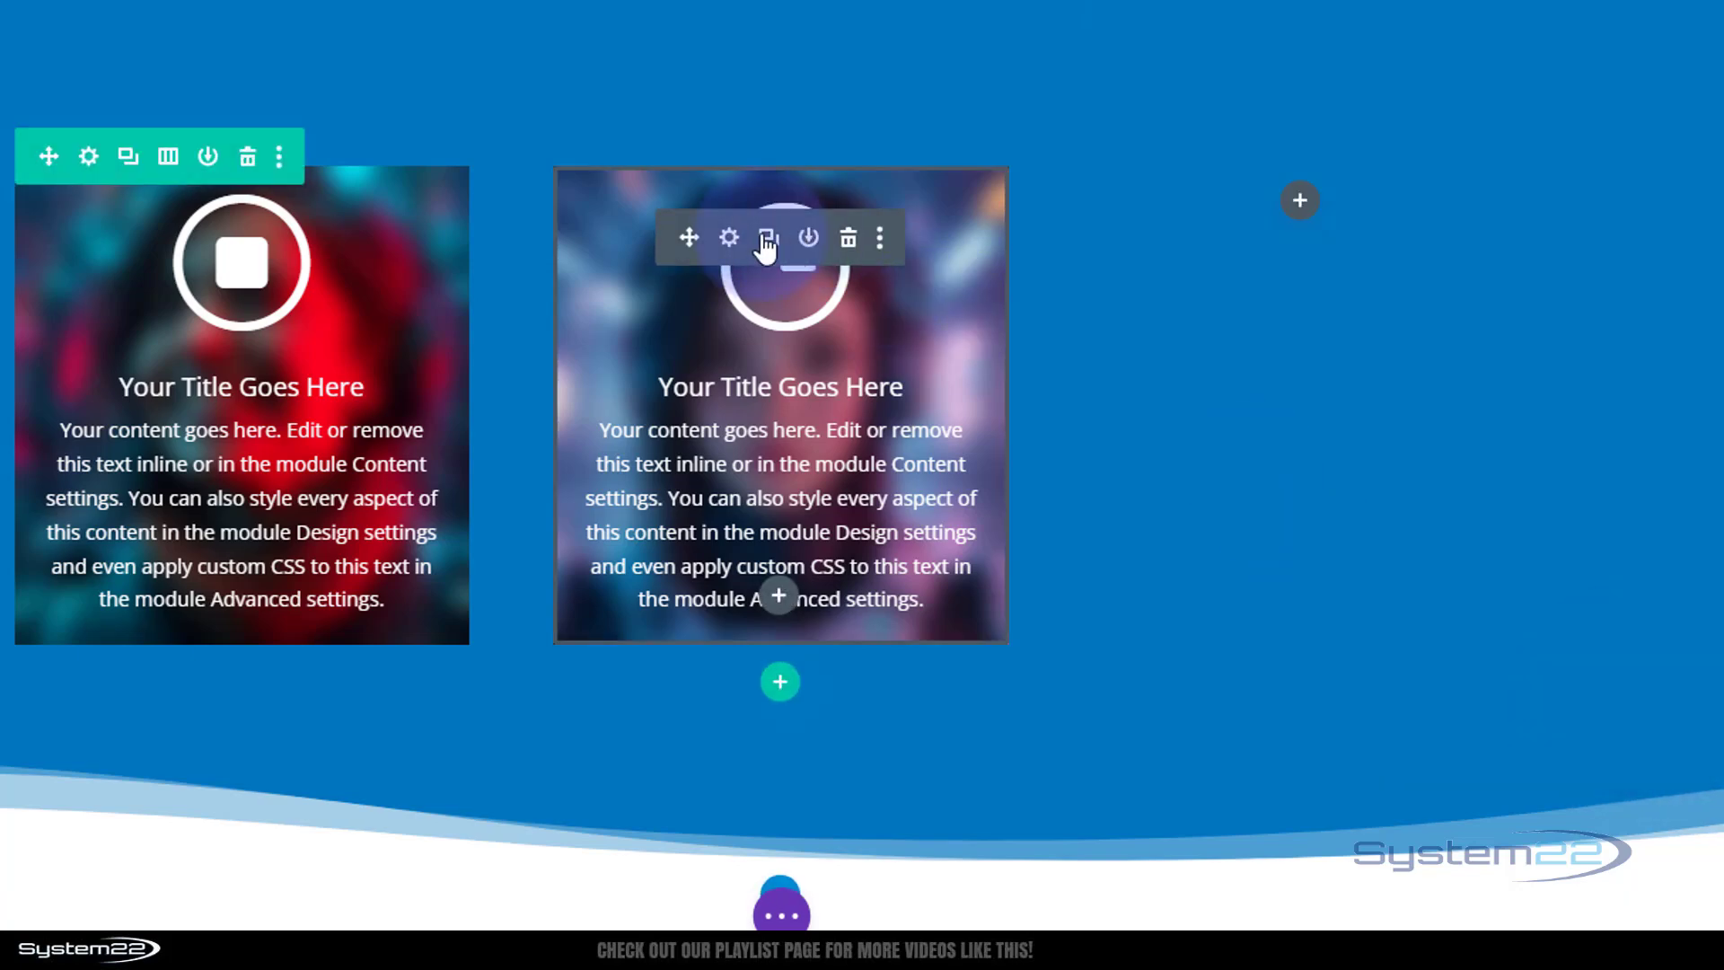
Duplicate the middle blurb and move the copy into the third column.
click(768, 238)
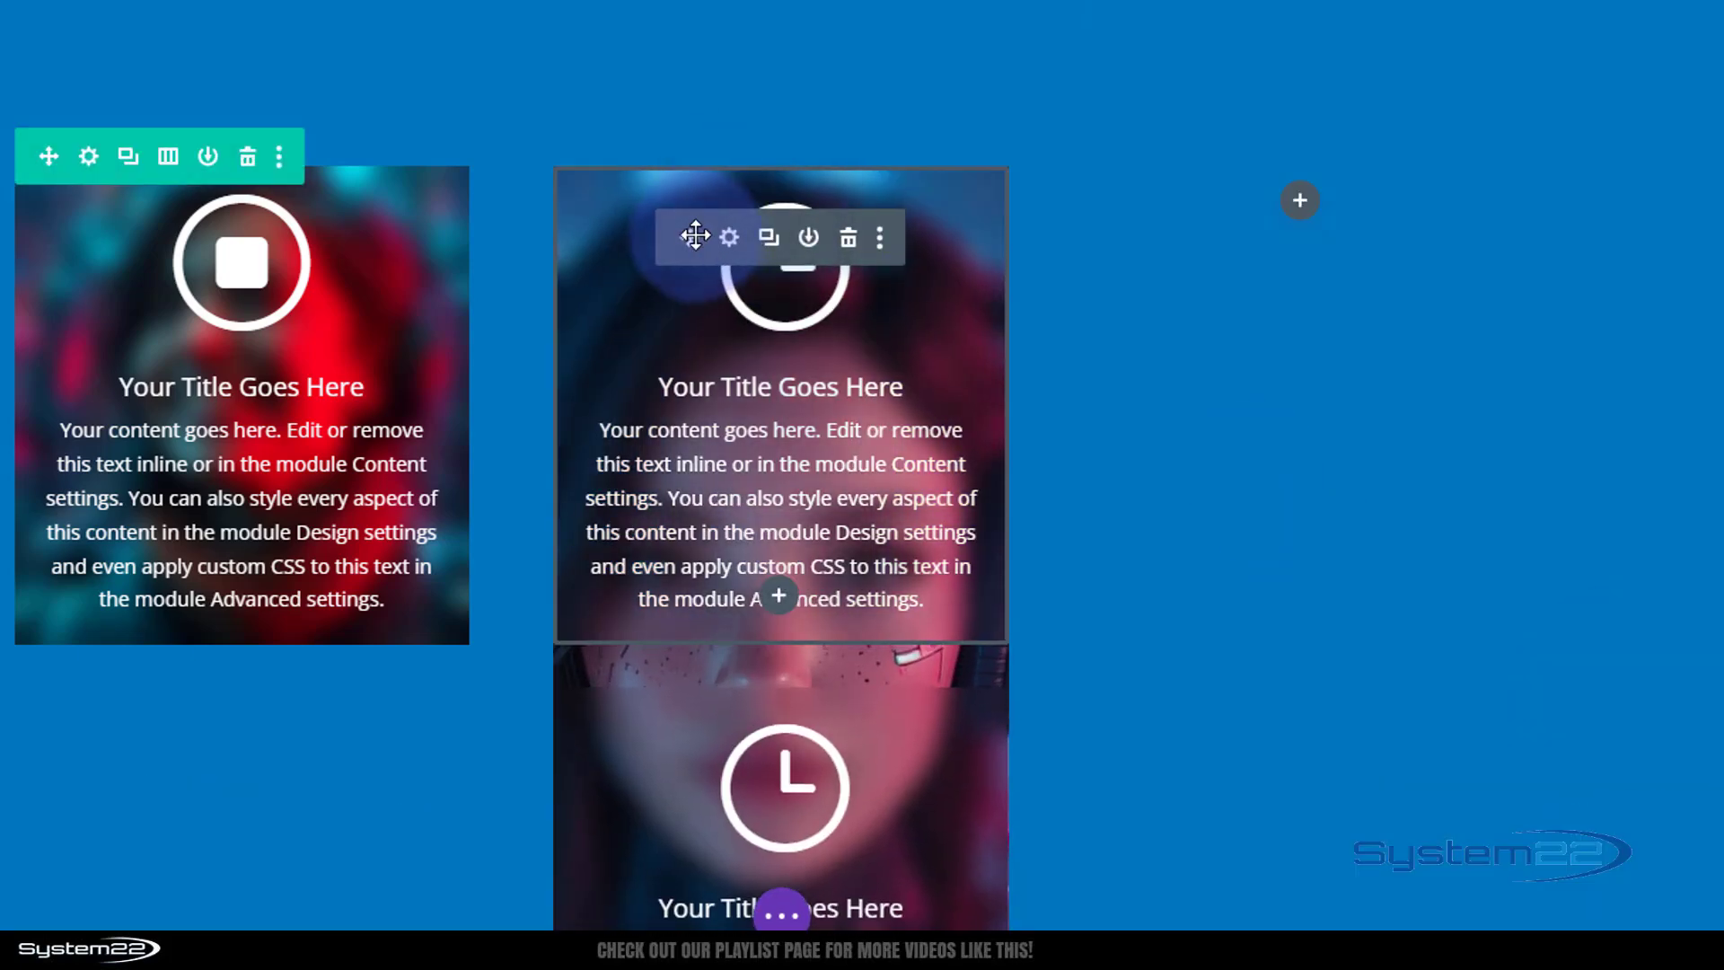
drag(694, 235, 1260, 203)
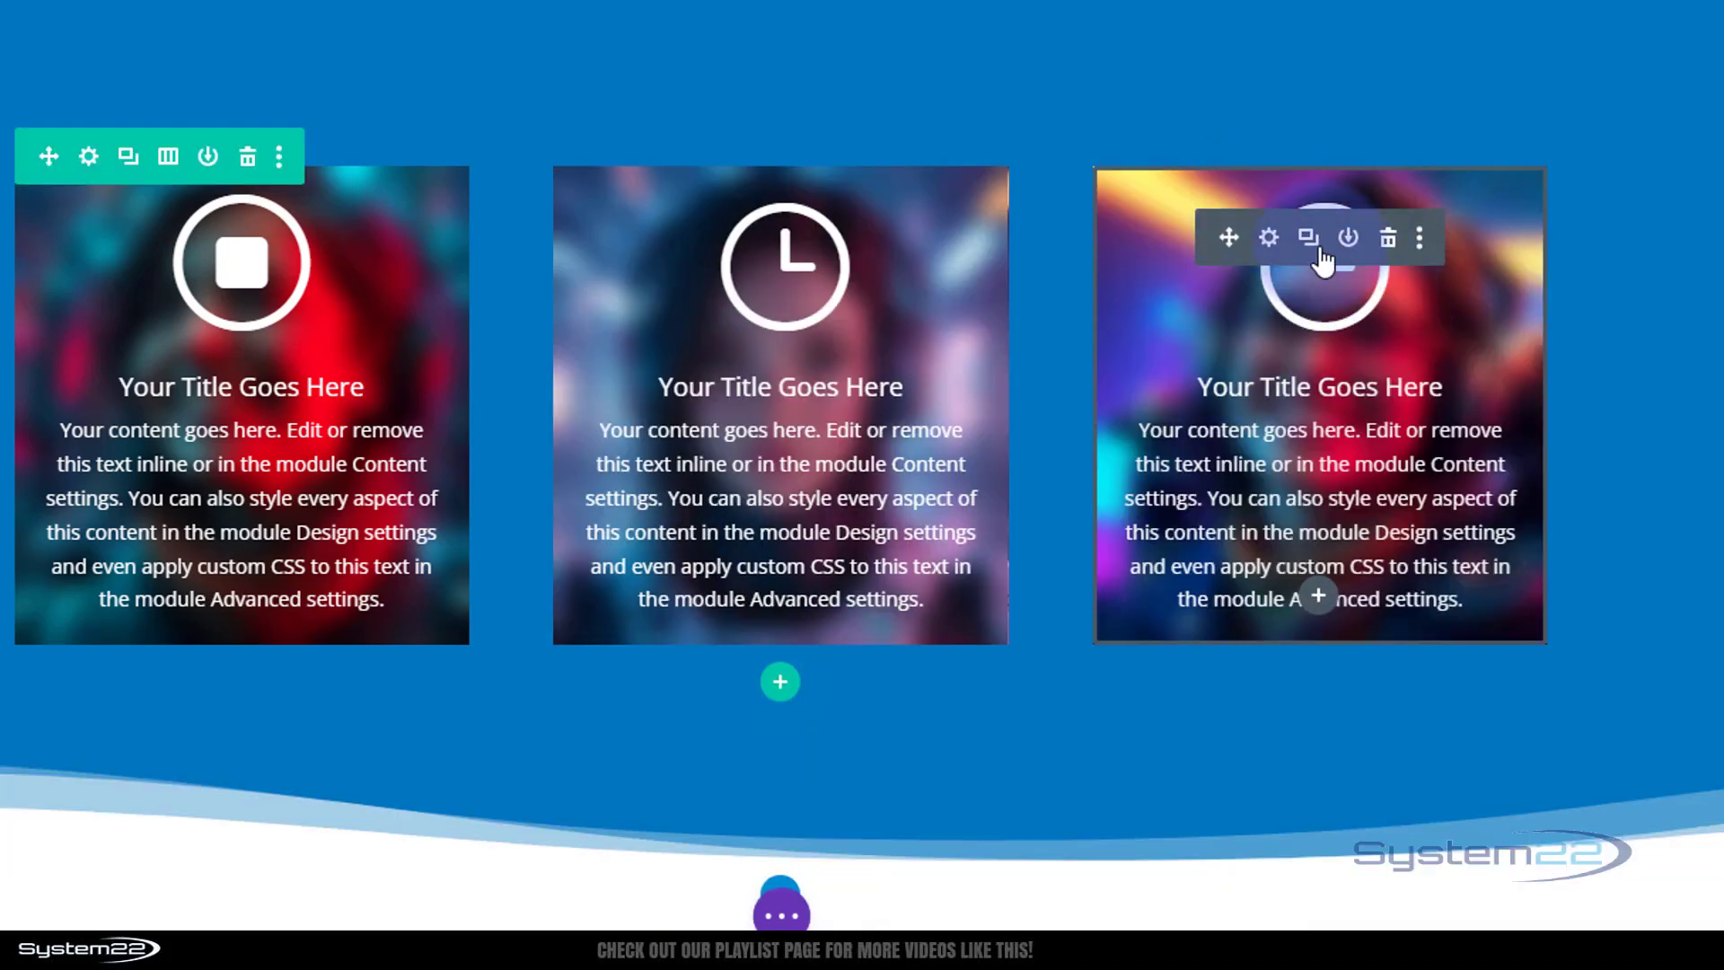
Change the third blurb's icon to the double up-chevron icon and save its settings.
click(1268, 237)
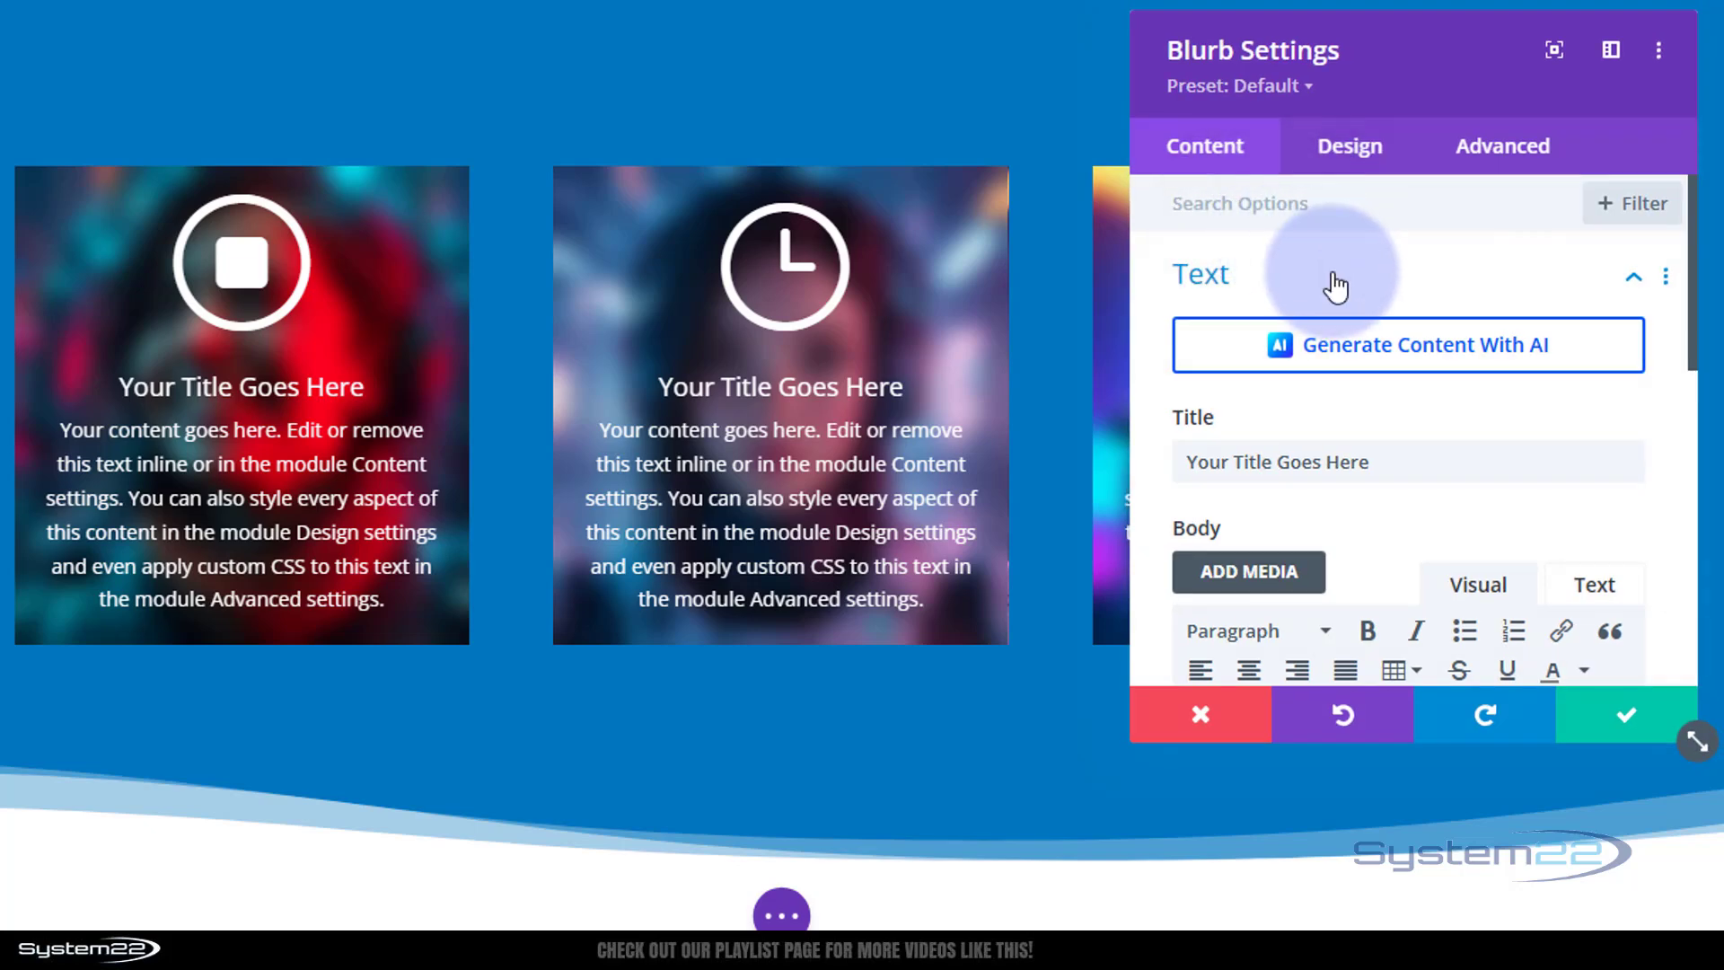
scroll(1365, 305, down, 10)
click(1385, 365)
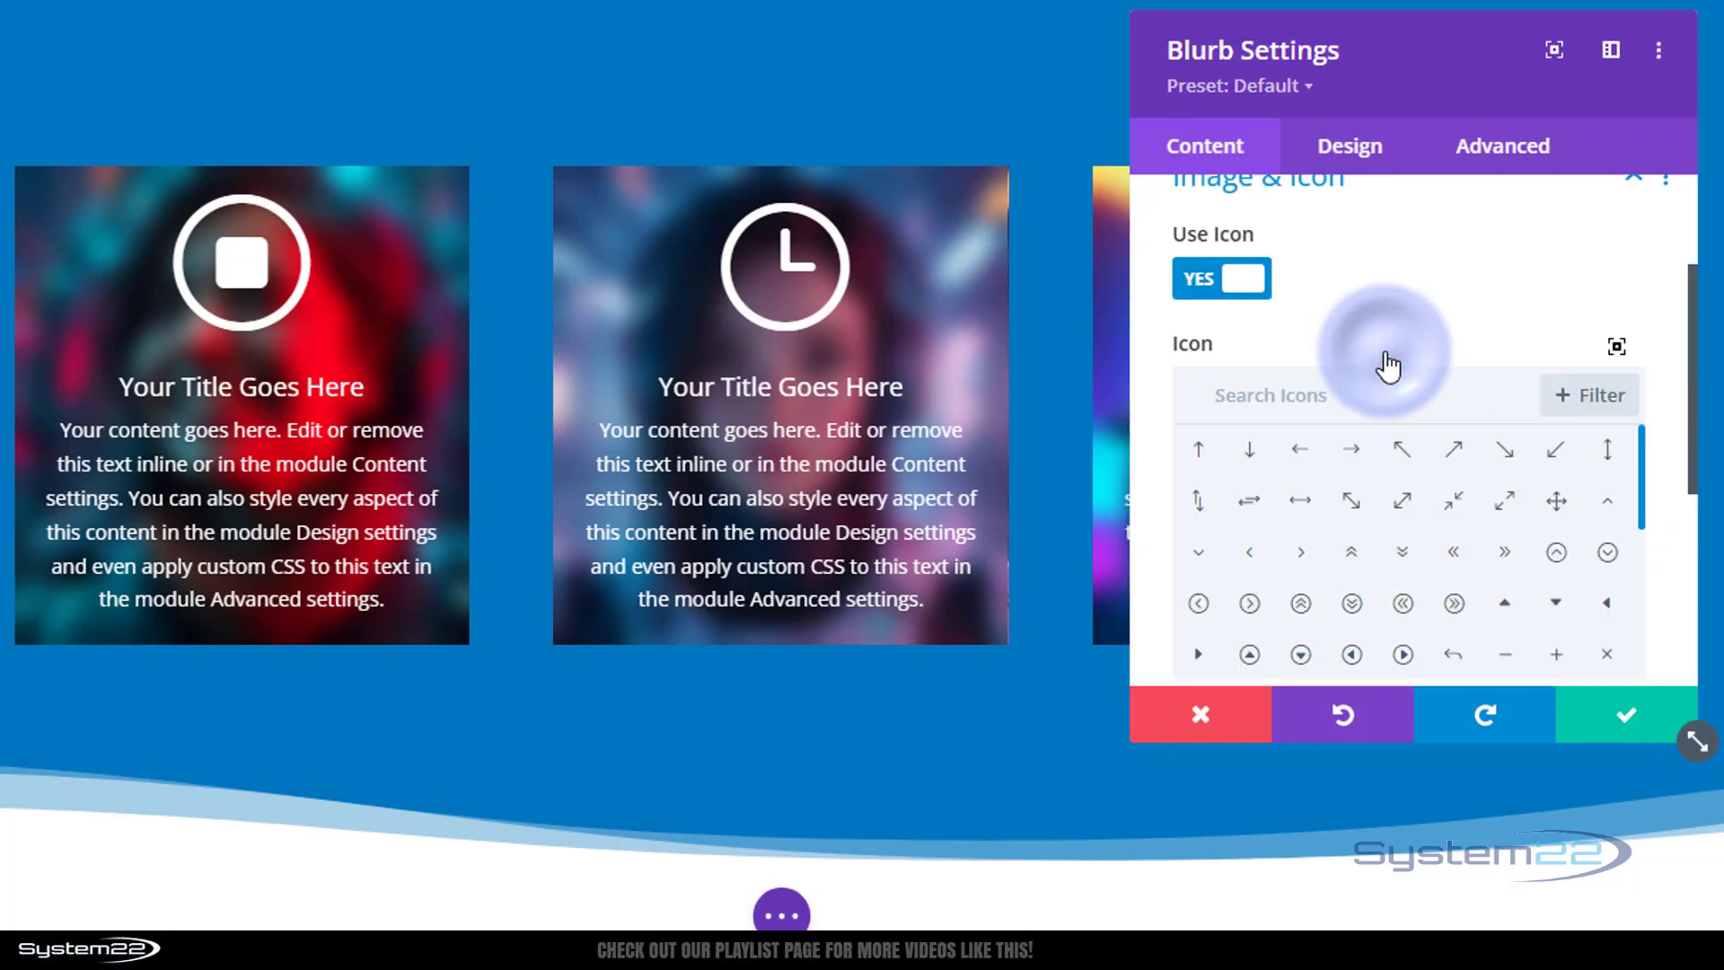
click(1300, 644)
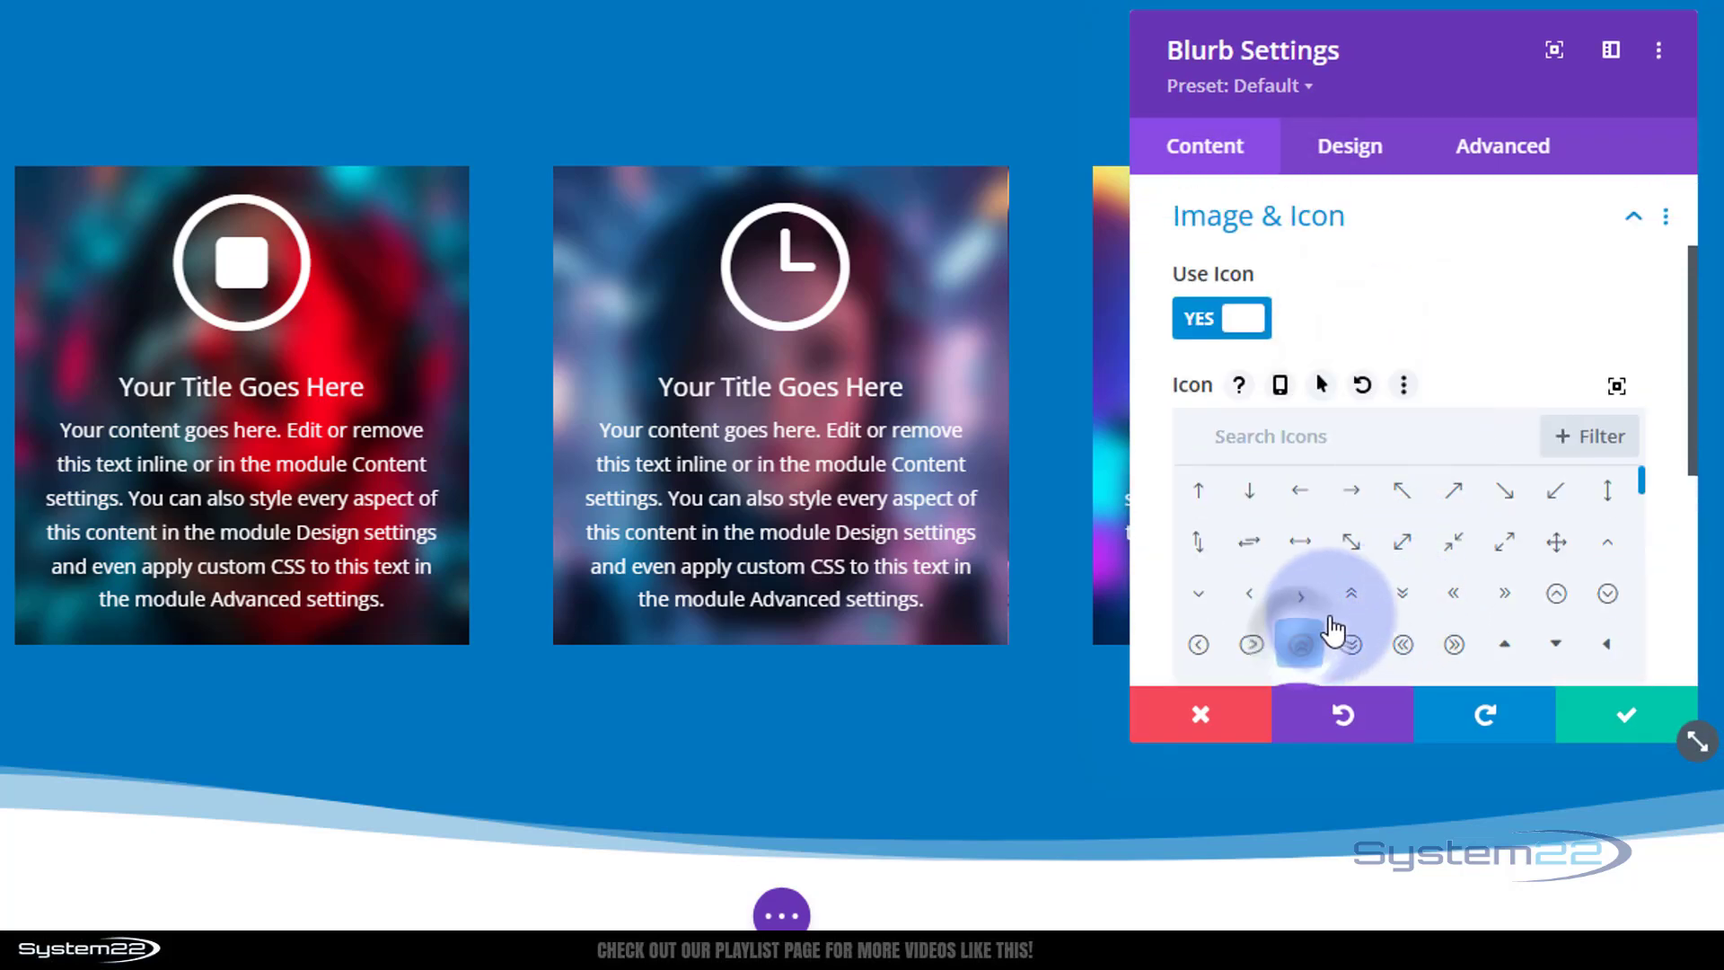
click(1636, 716)
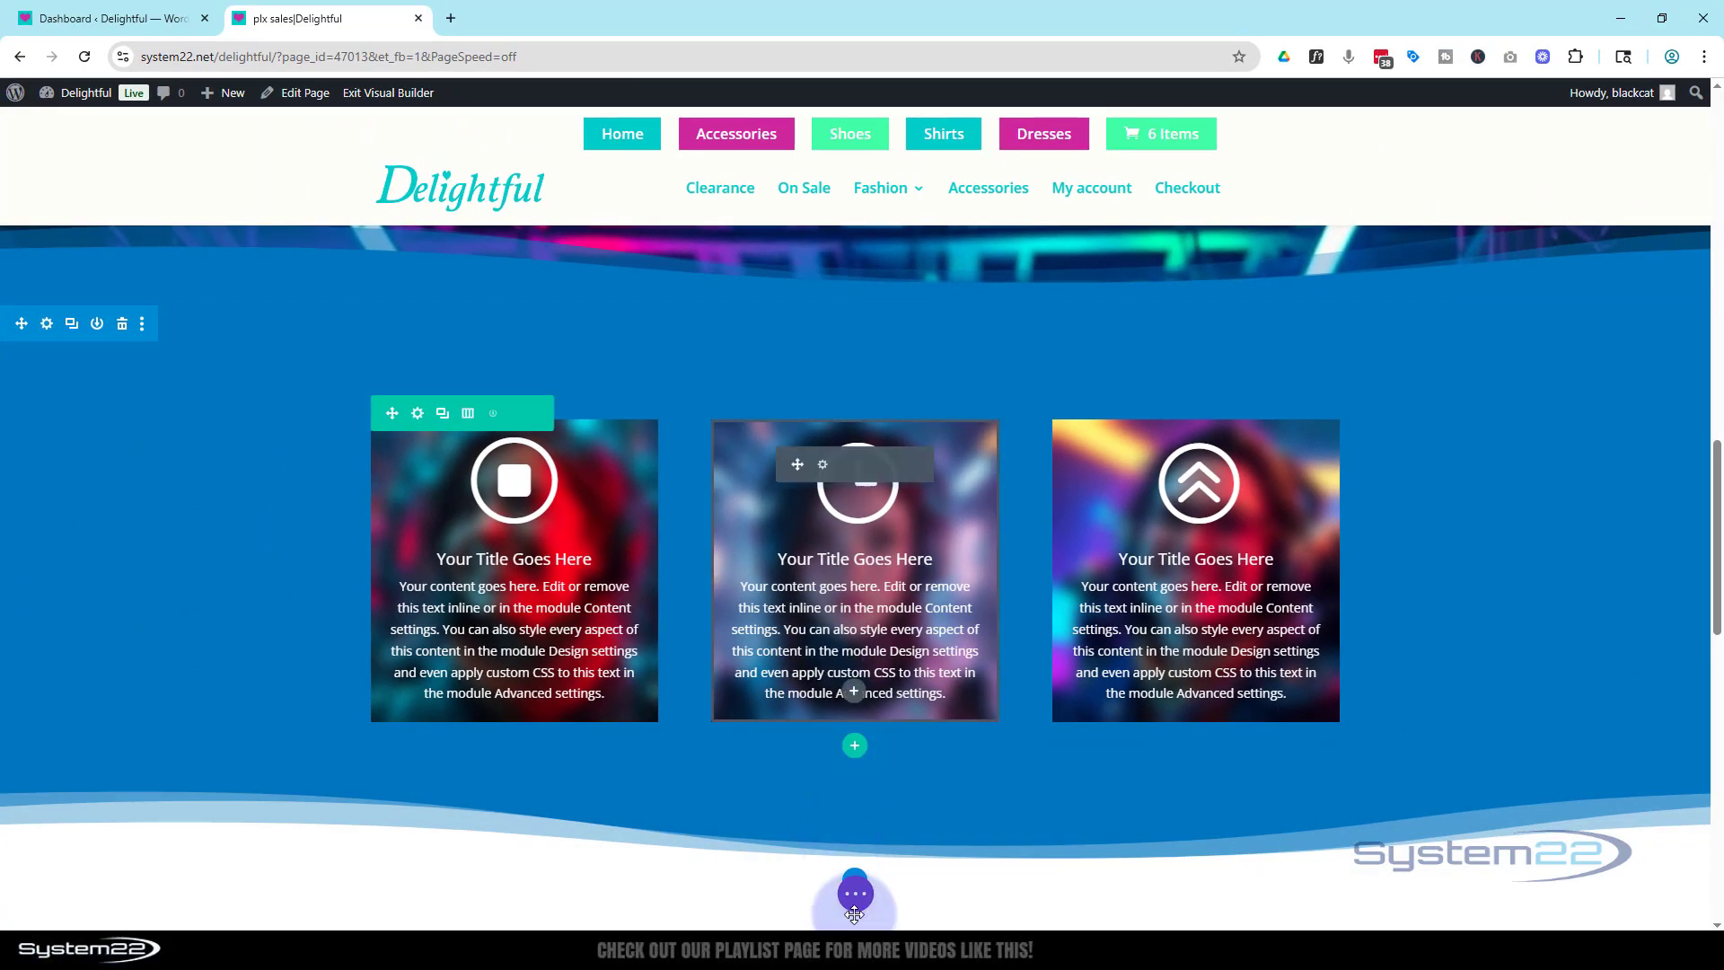
Save the page as a draft.
click(853, 909)
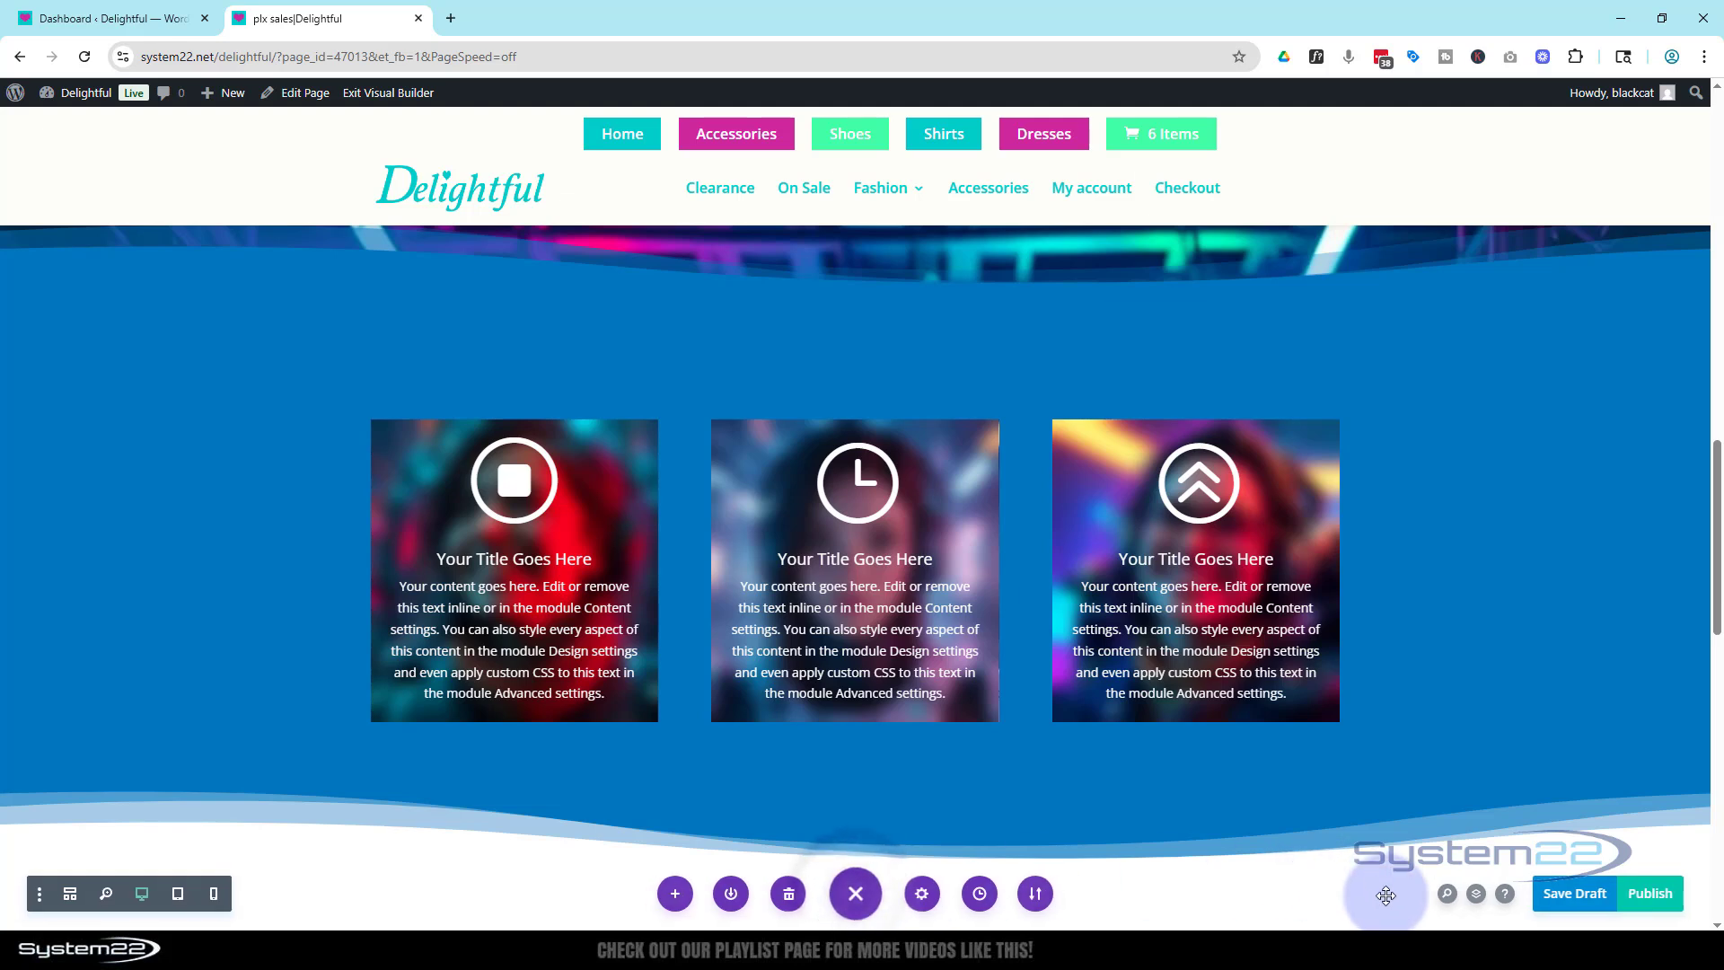
click(1577, 894)
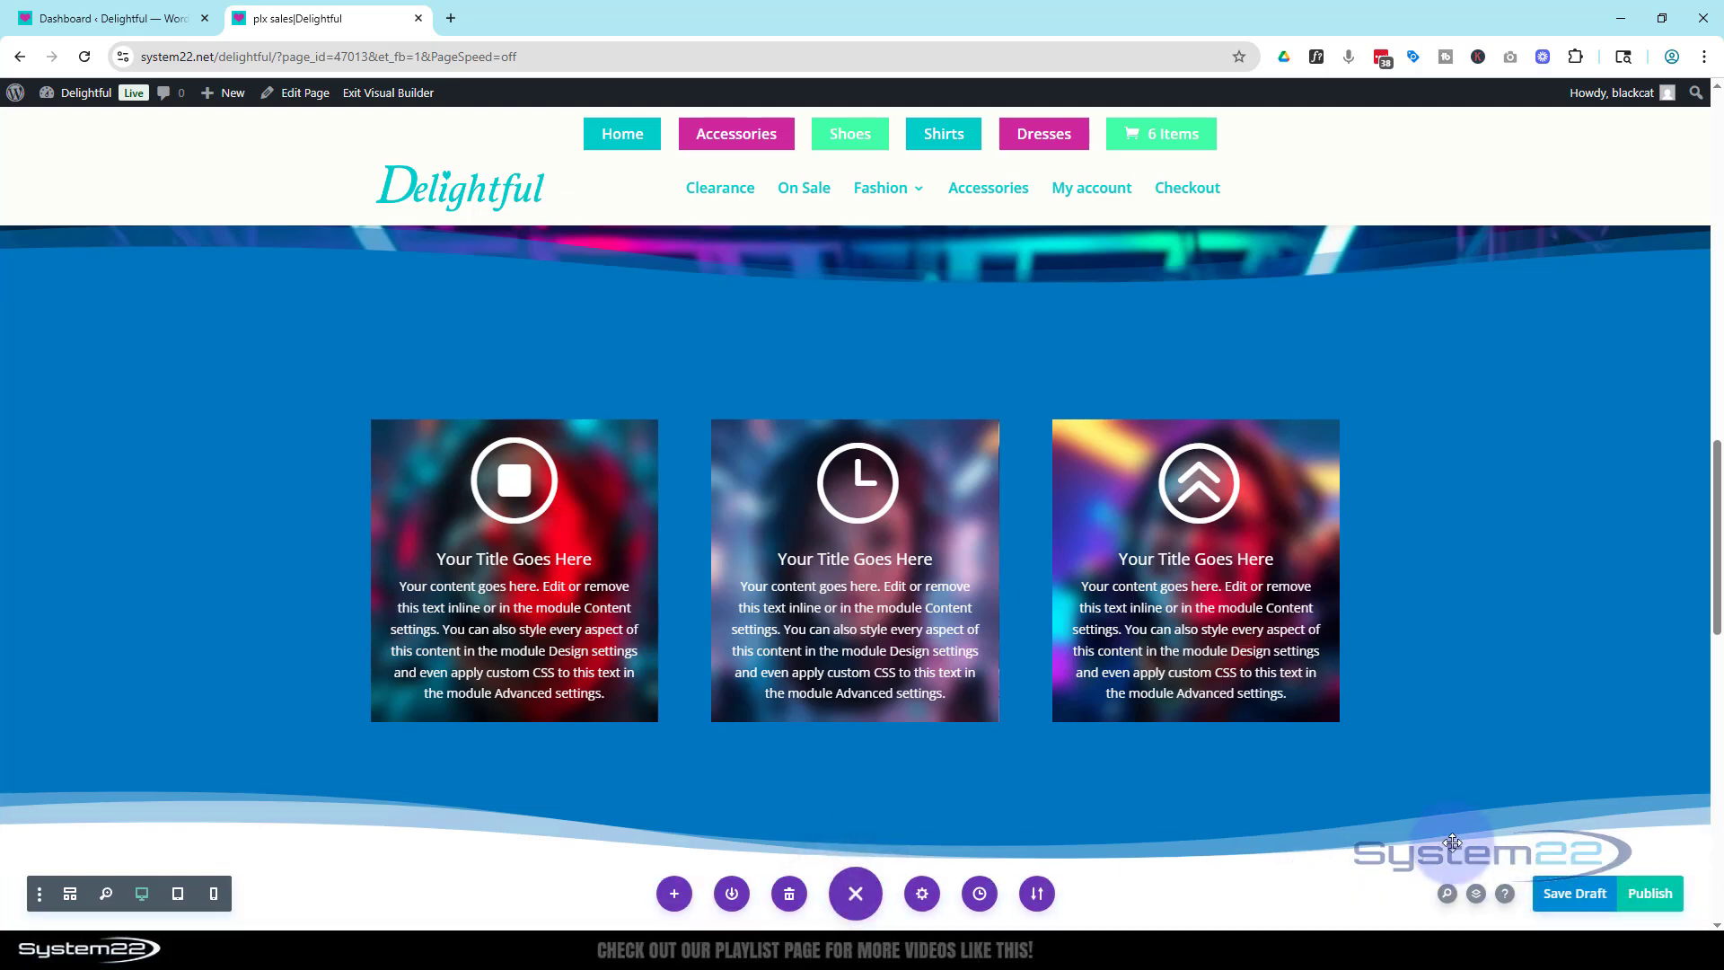
Exit the Visual Builder and scroll the live page down to the blurb row.
click(374, 92)
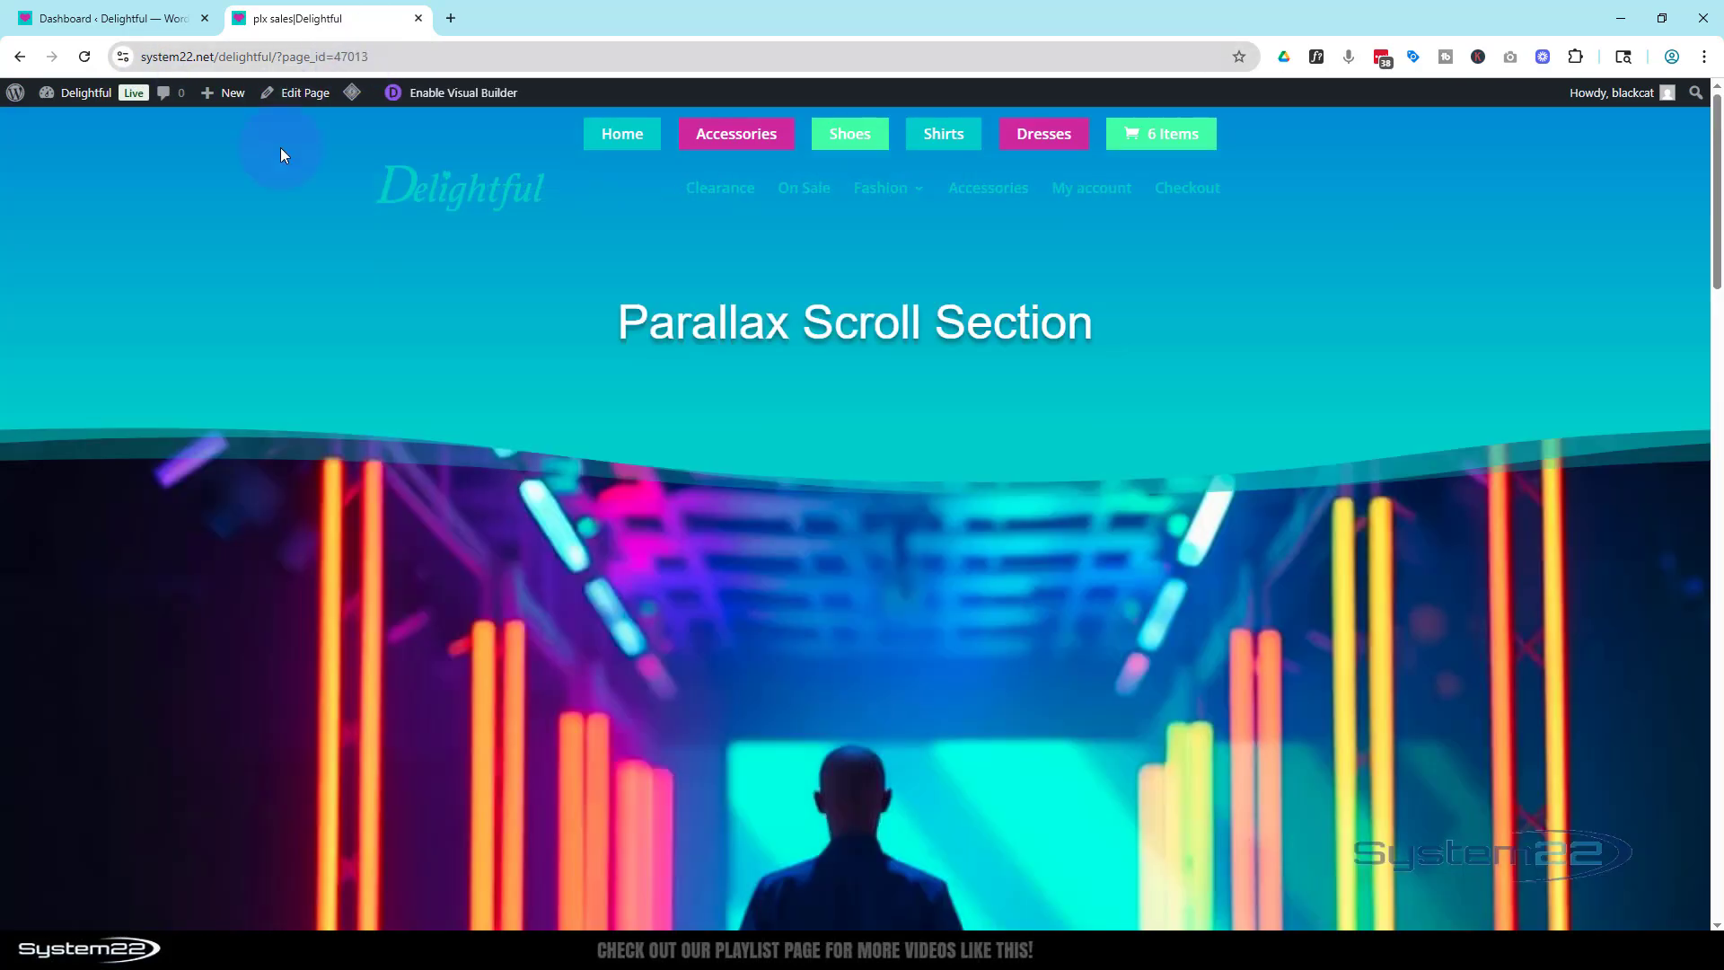
scroll(610, 526, down, 10)
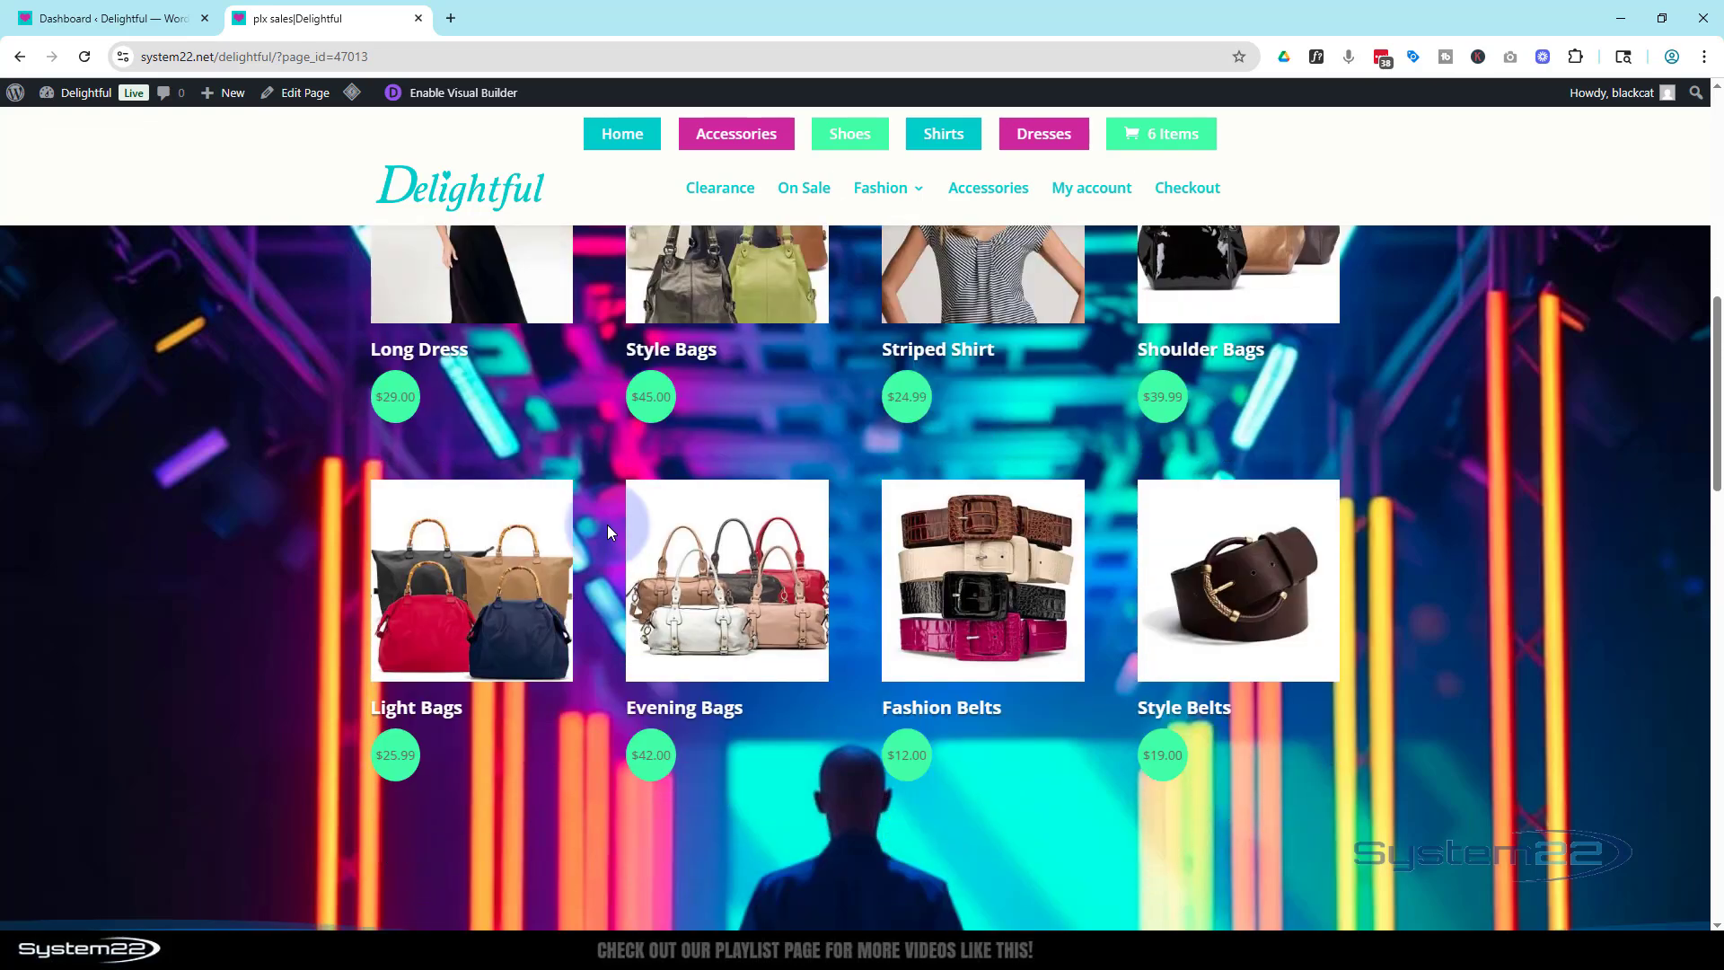
scroll(607, 525, down, 9)
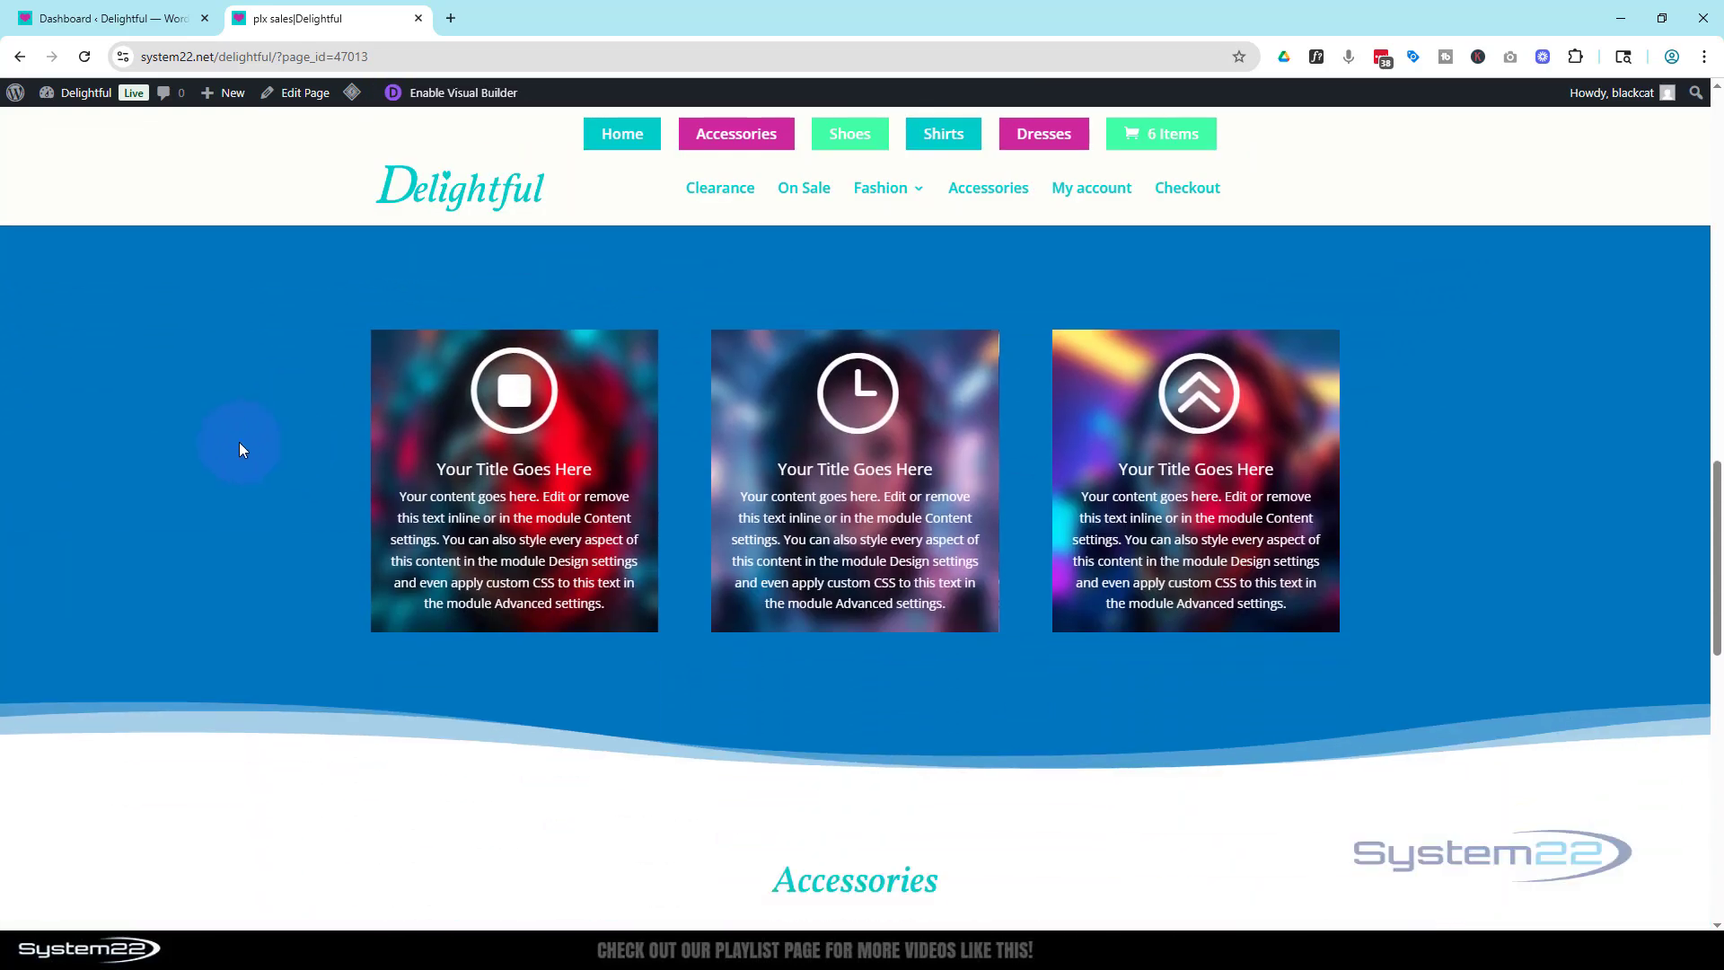